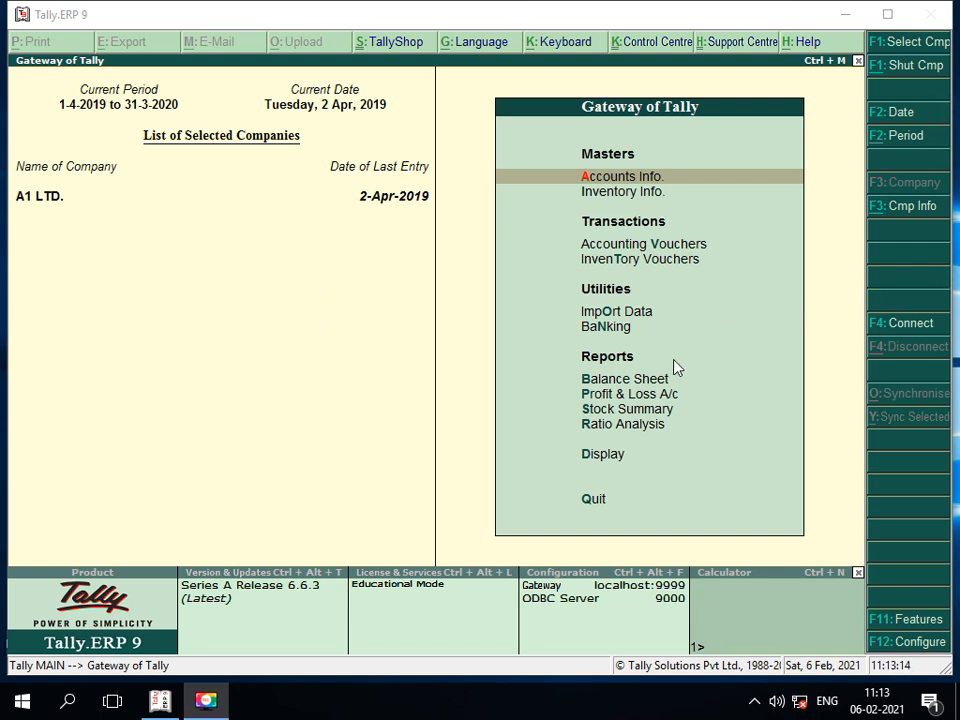
Load the company Banking Ltd. from the list of companies
click(930, 52)
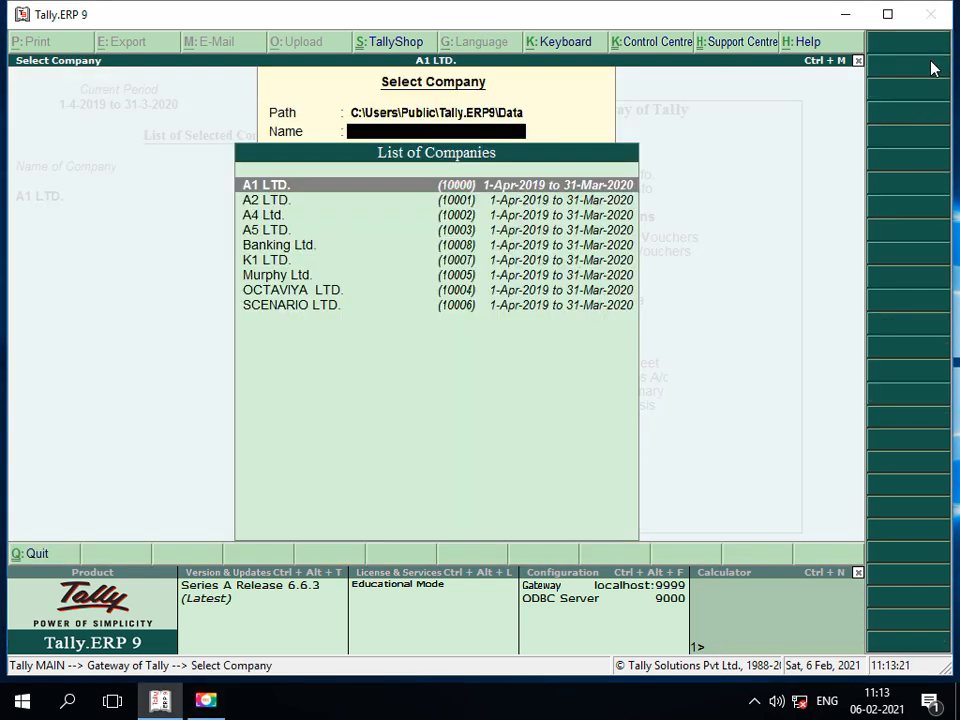
key(Down)
key(Down)
key(Down)
key(Down)
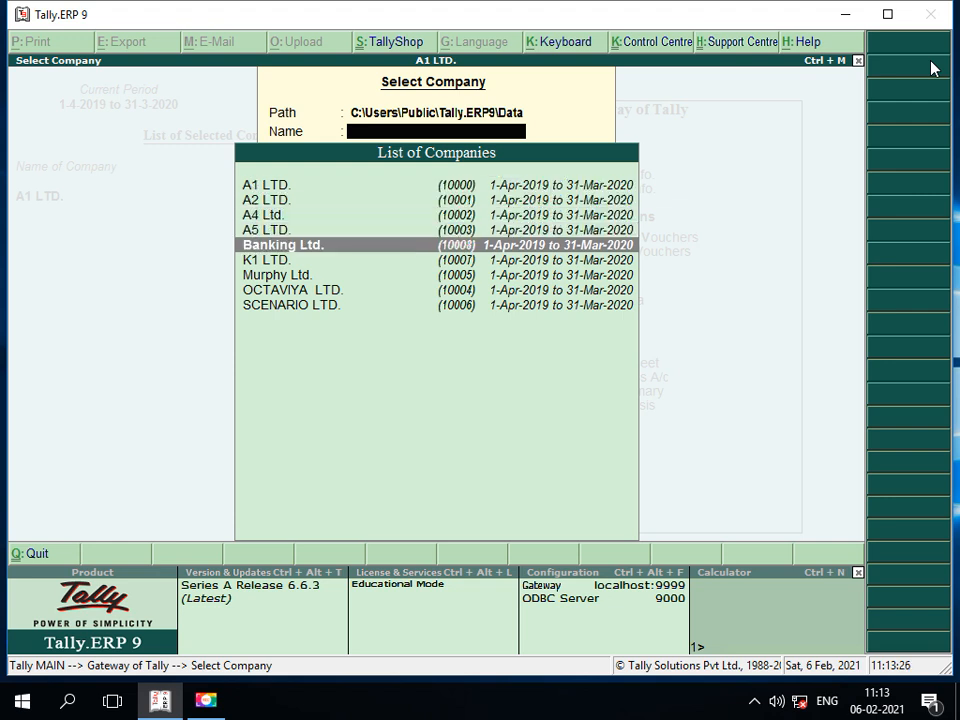
key(Return)
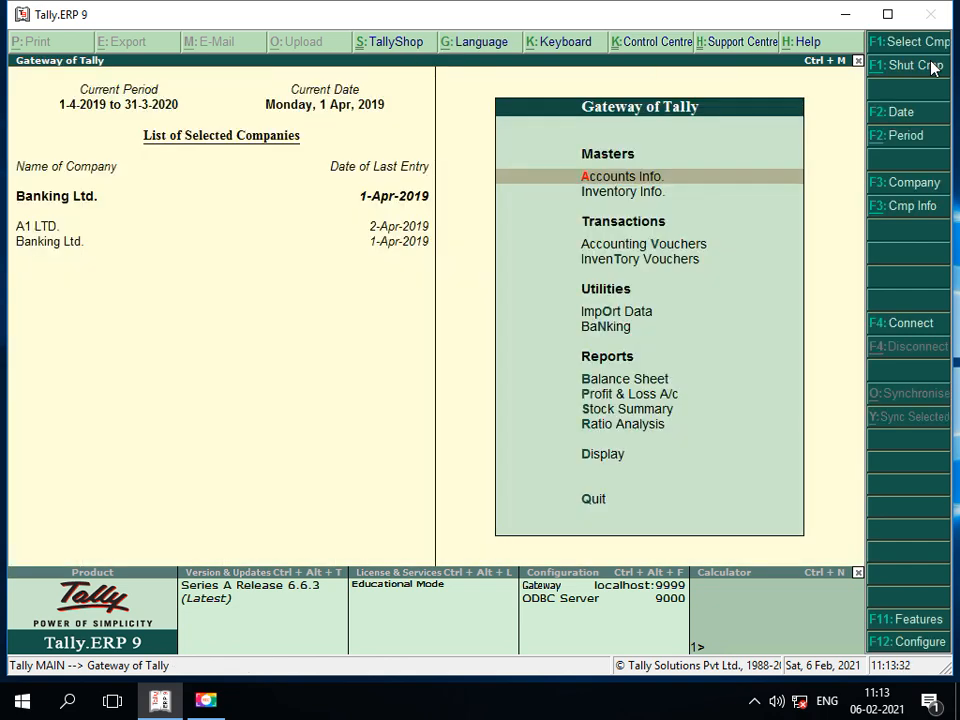
Look at the Banking options, review the first ADITYA LTD. payment voucher in the Day Book, and return to the Gateway of Tally
key(n)
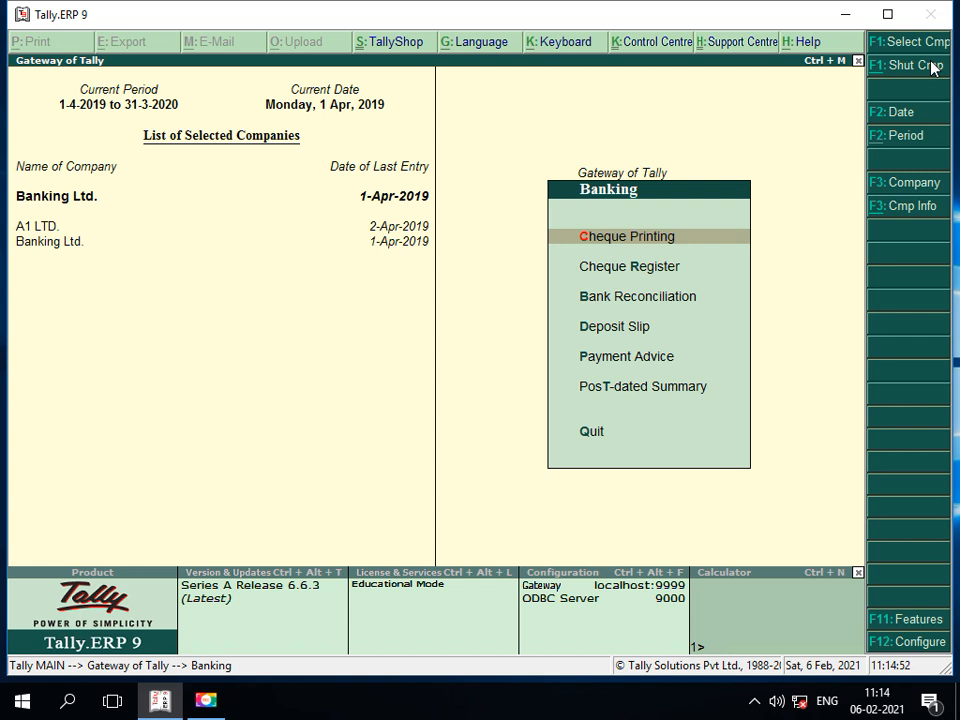
key(Escape)
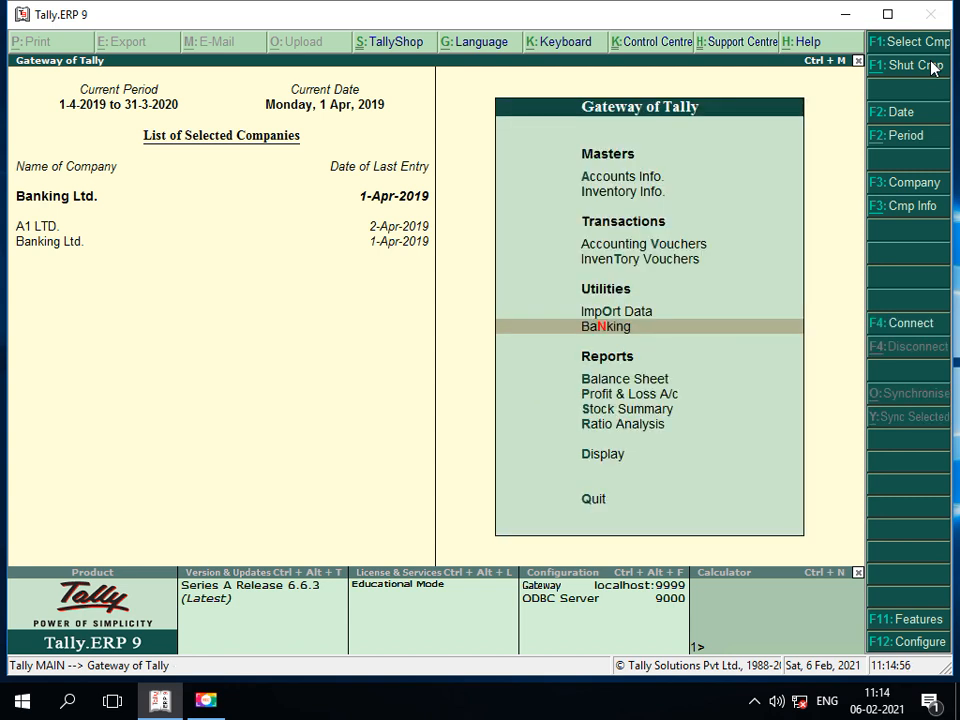
key(d)
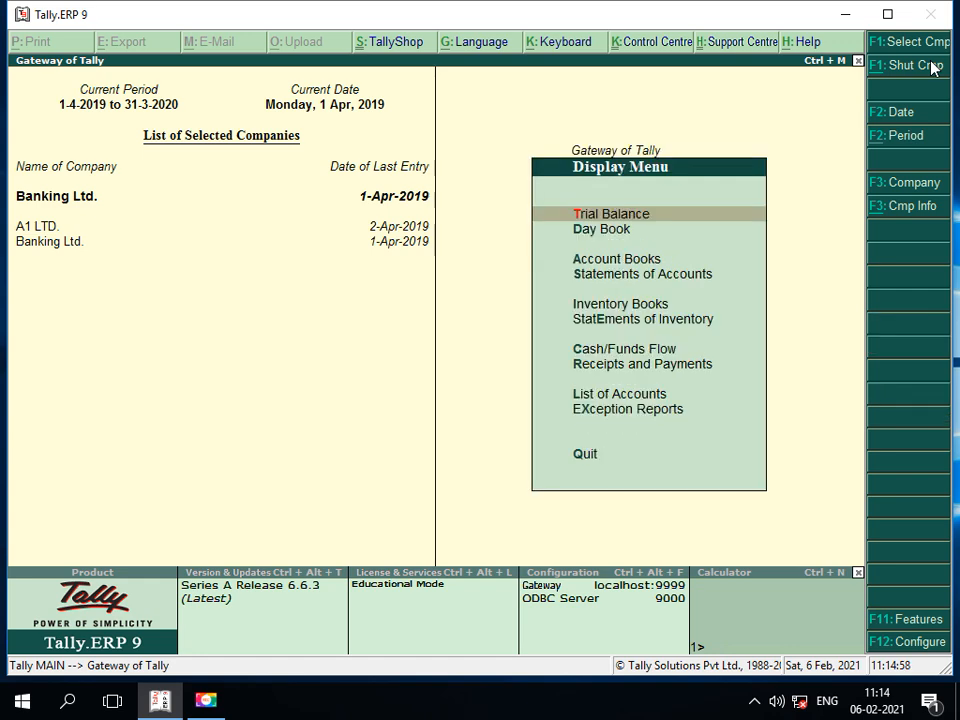
key(y)
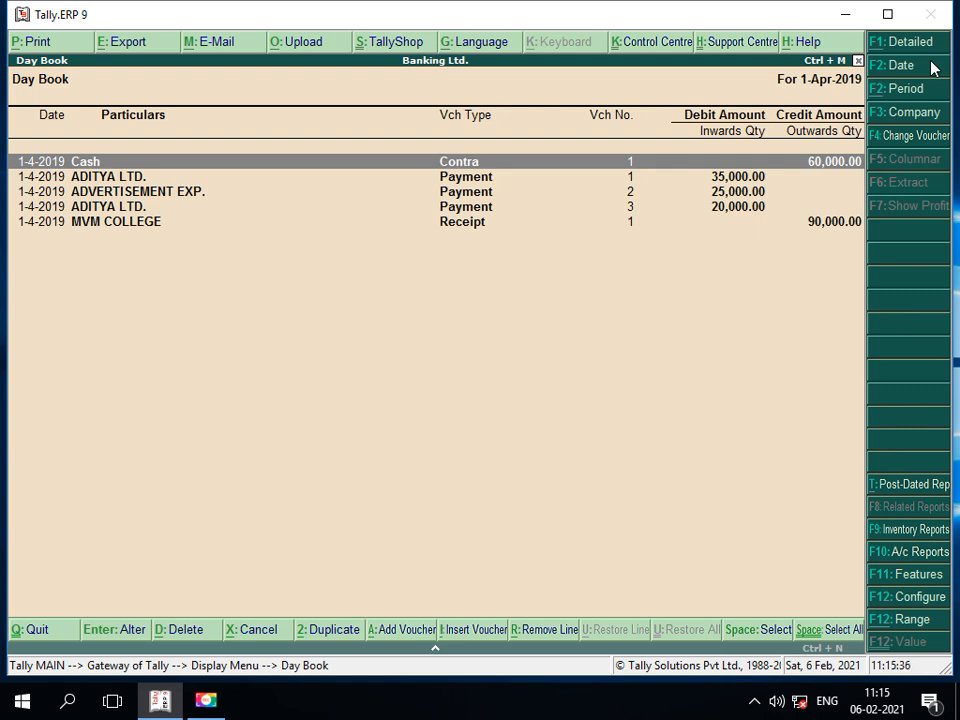
key(Down)
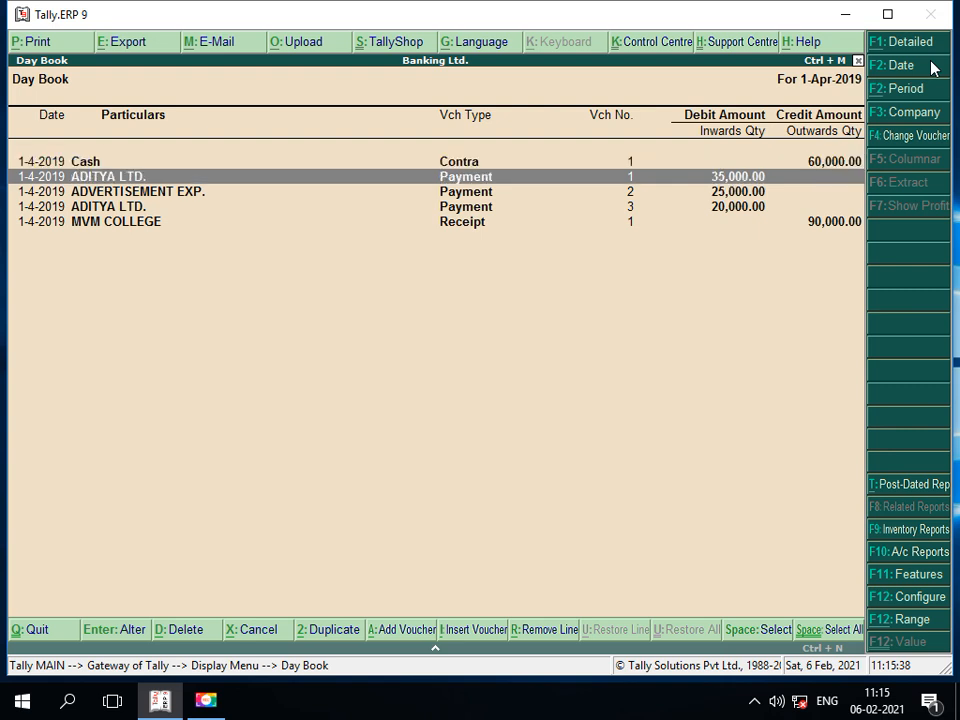
key(Return)
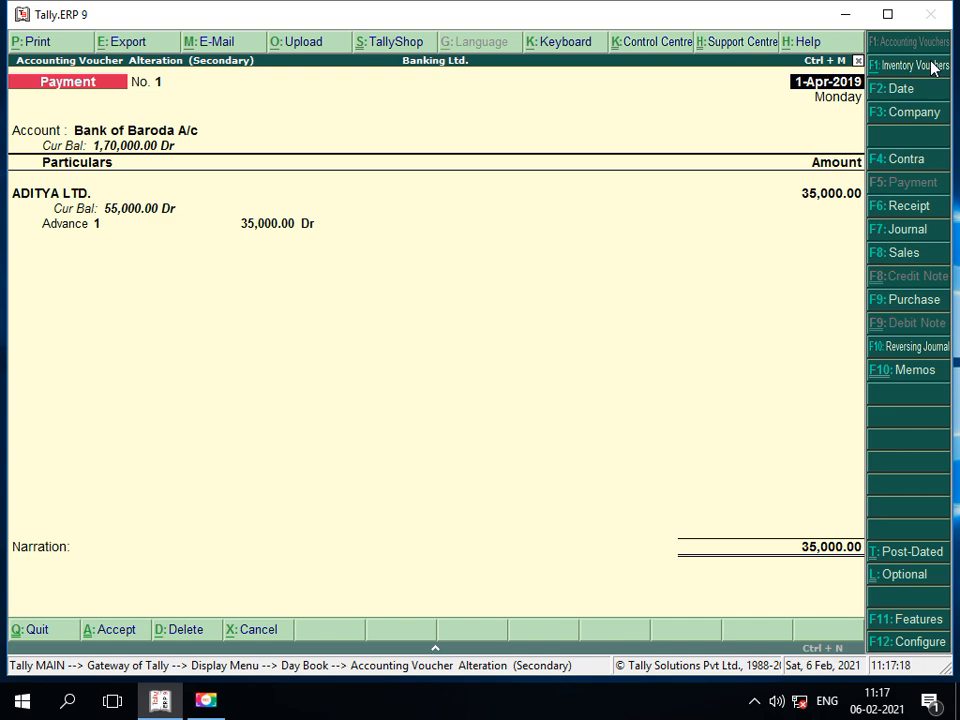
key(Escape)
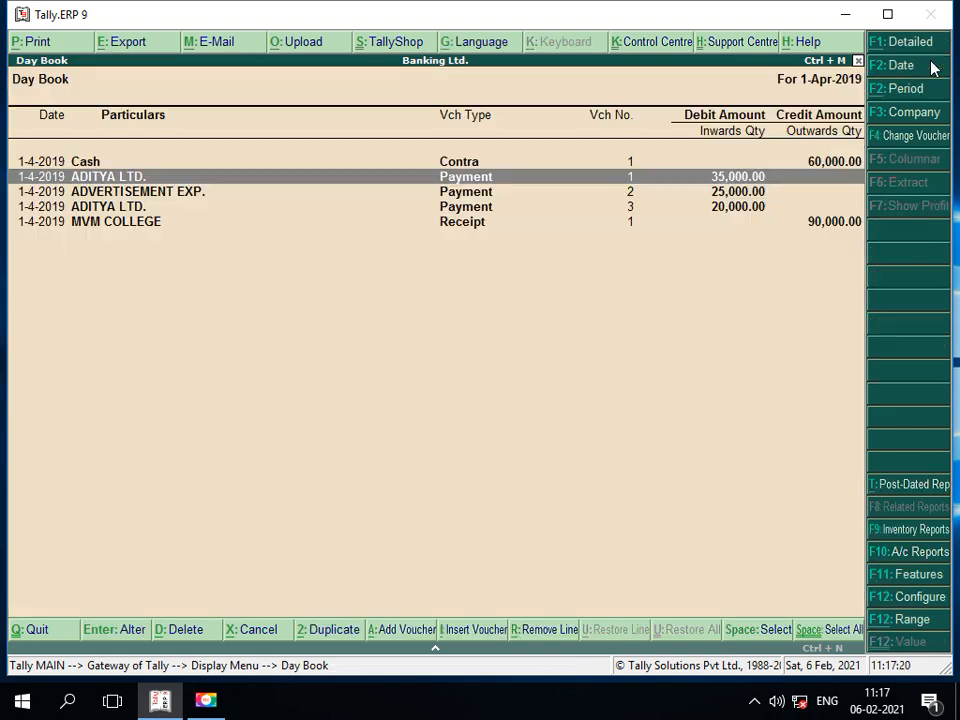
key(Escape)
key(Escape)
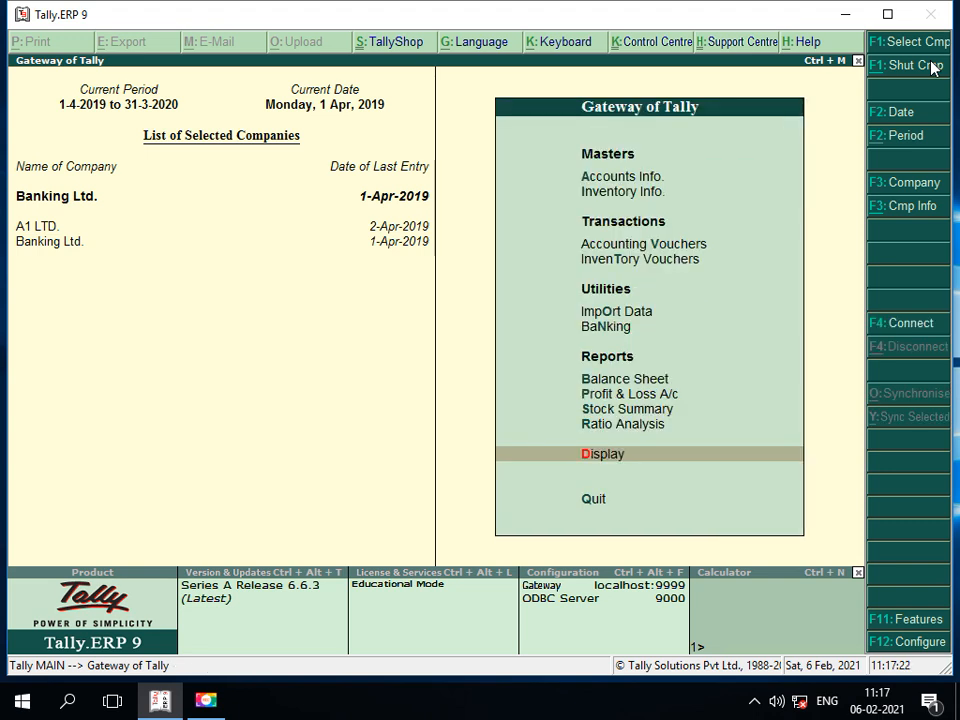
Display the Payment Advice report under Banking for the ledger ADITYA LTD
key(n)
key(Down)
key(Down)
key(Down)
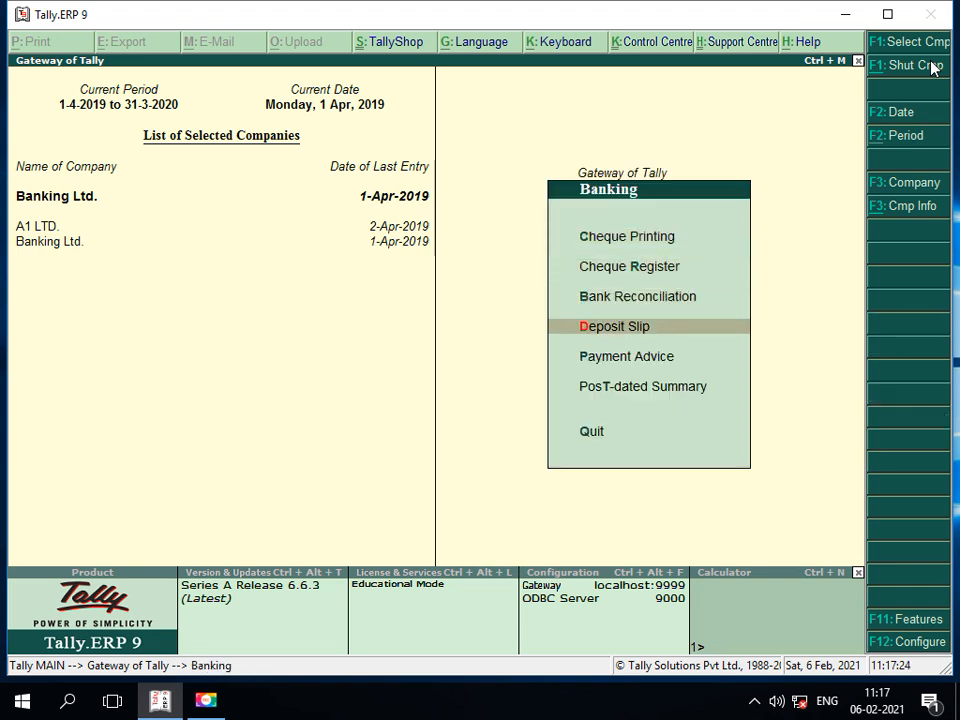
key(Down)
key(Return)
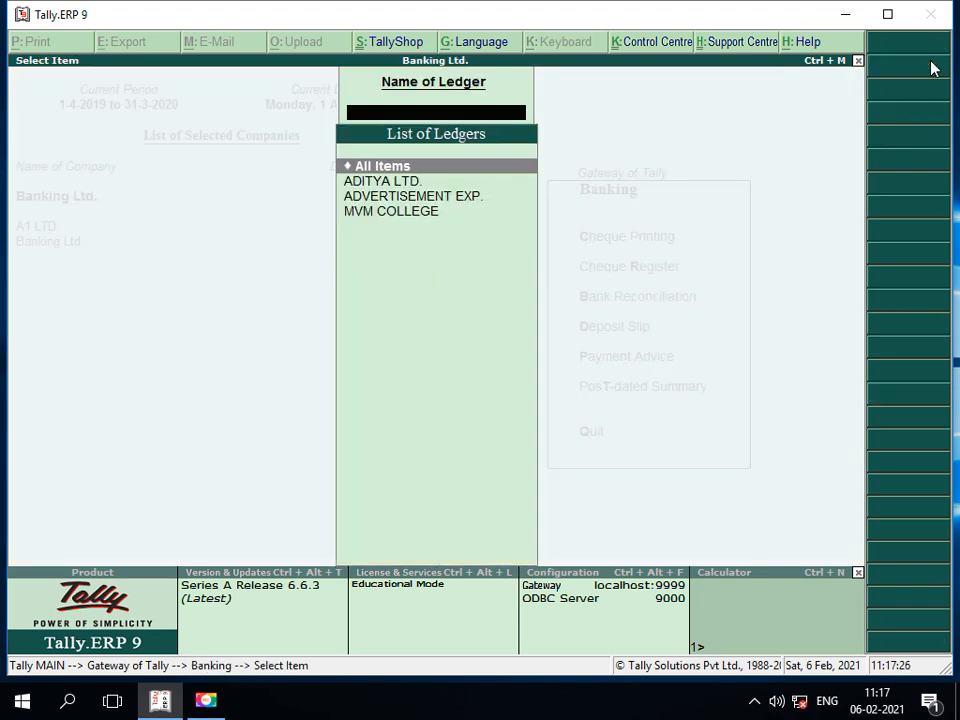
key(Down)
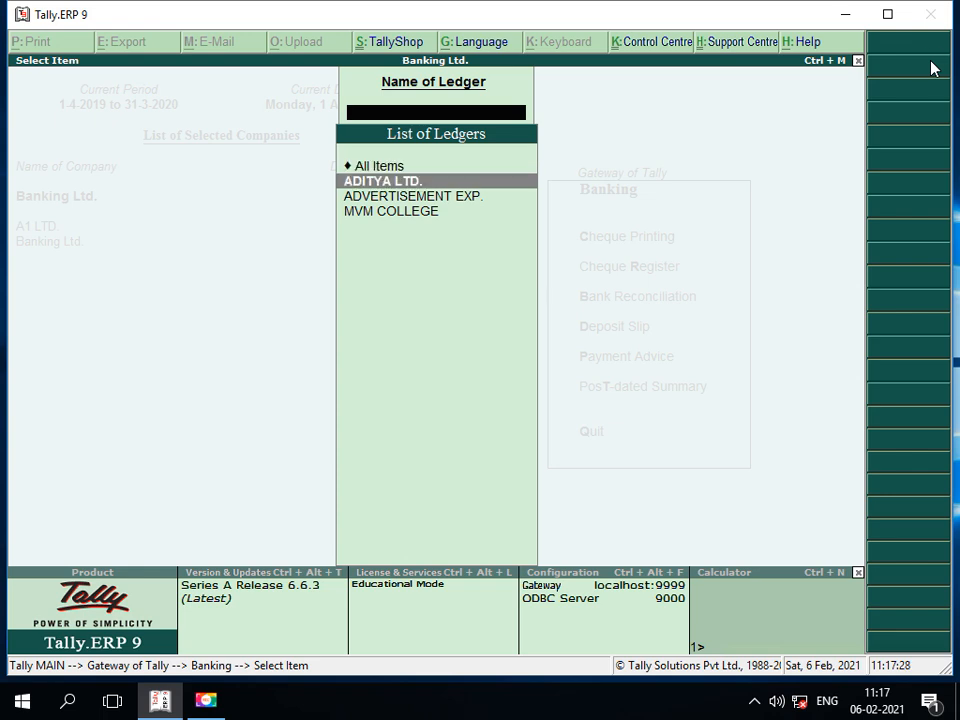
key(Return)
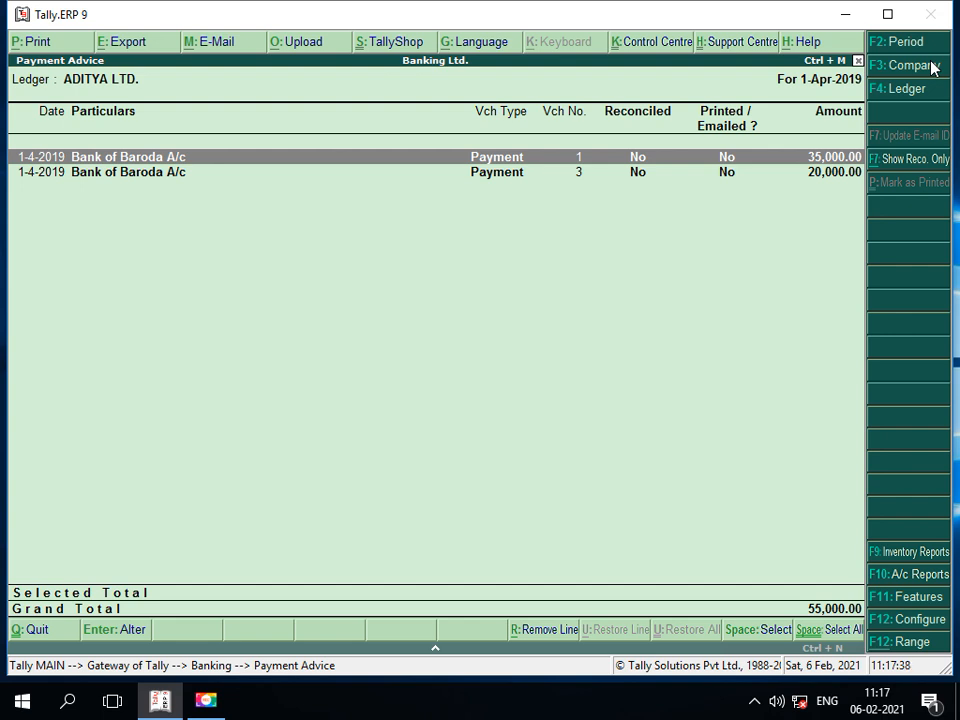
Open payment voucher No. 1 from the report for alteration and keep its entries through to the Bank of Baroda A/c bank allocations
key(Return)
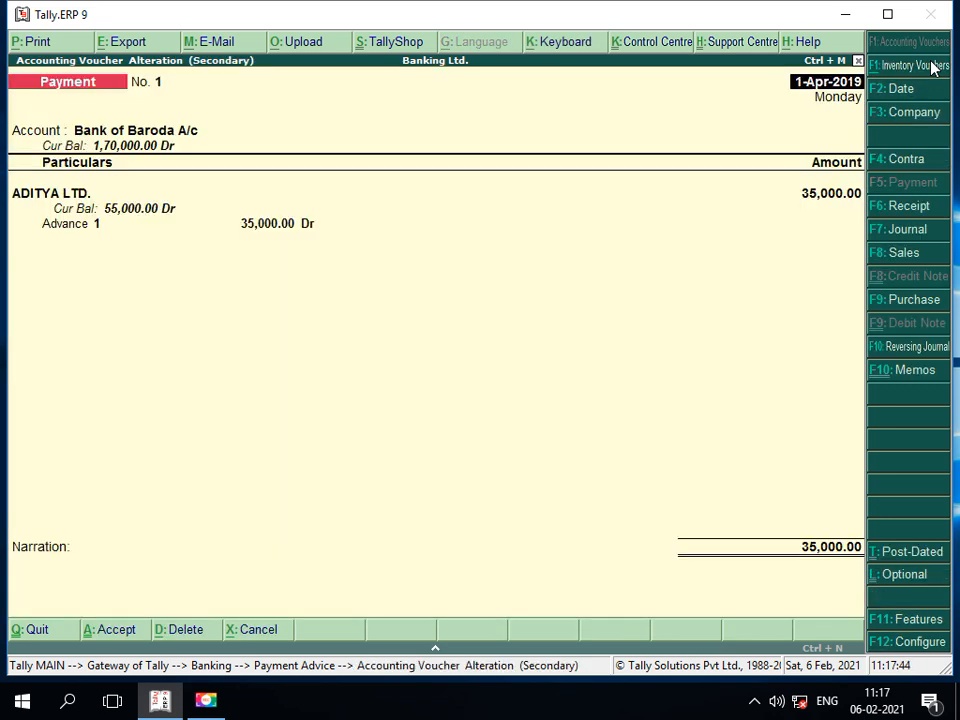
key(Return)
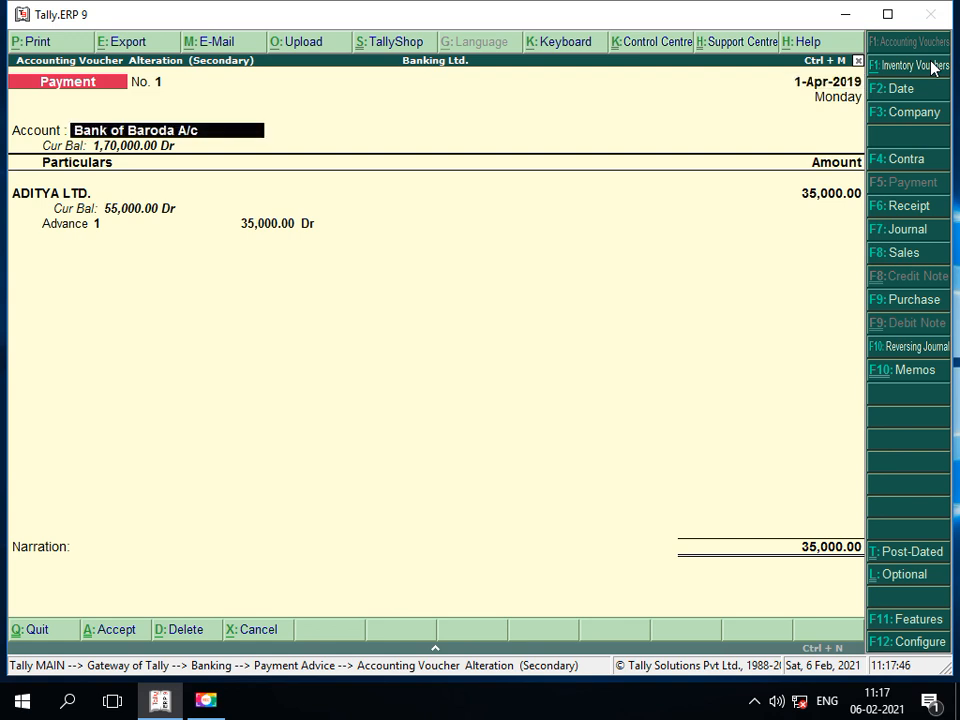
key(Return)
key(Return)
key(Return)
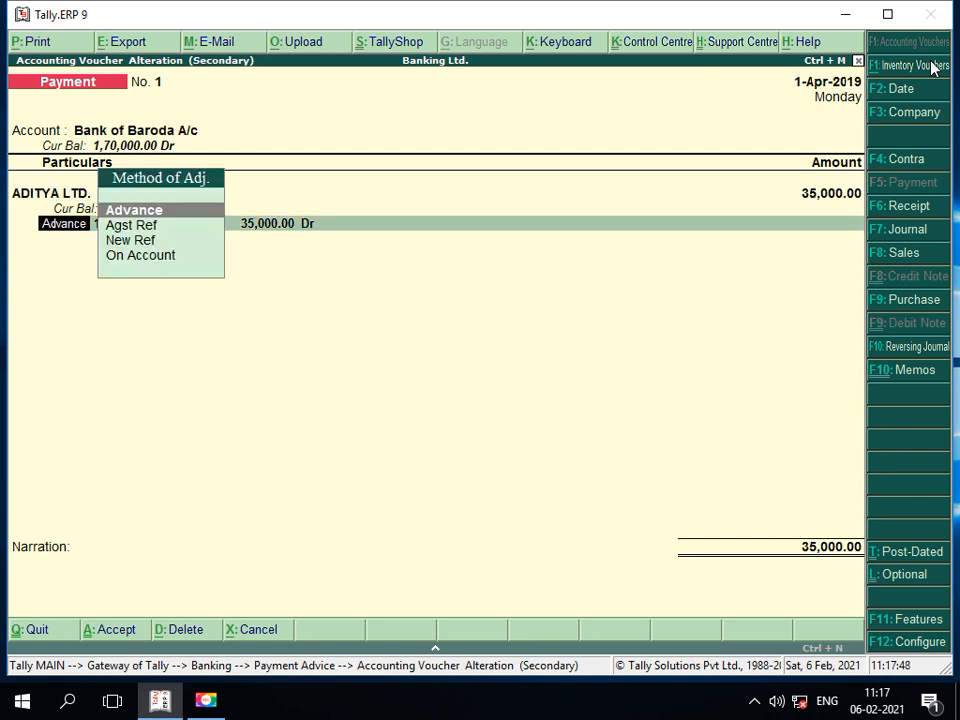
key(Return)
key(Return)
key(Return)
key(Return)
key(Return)
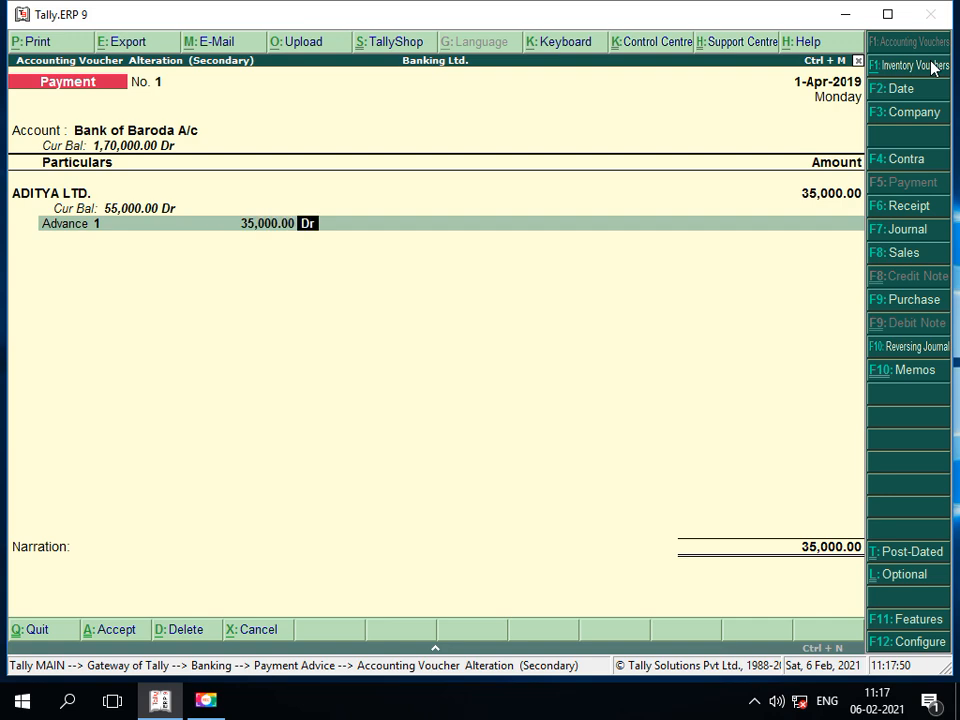
key(Return)
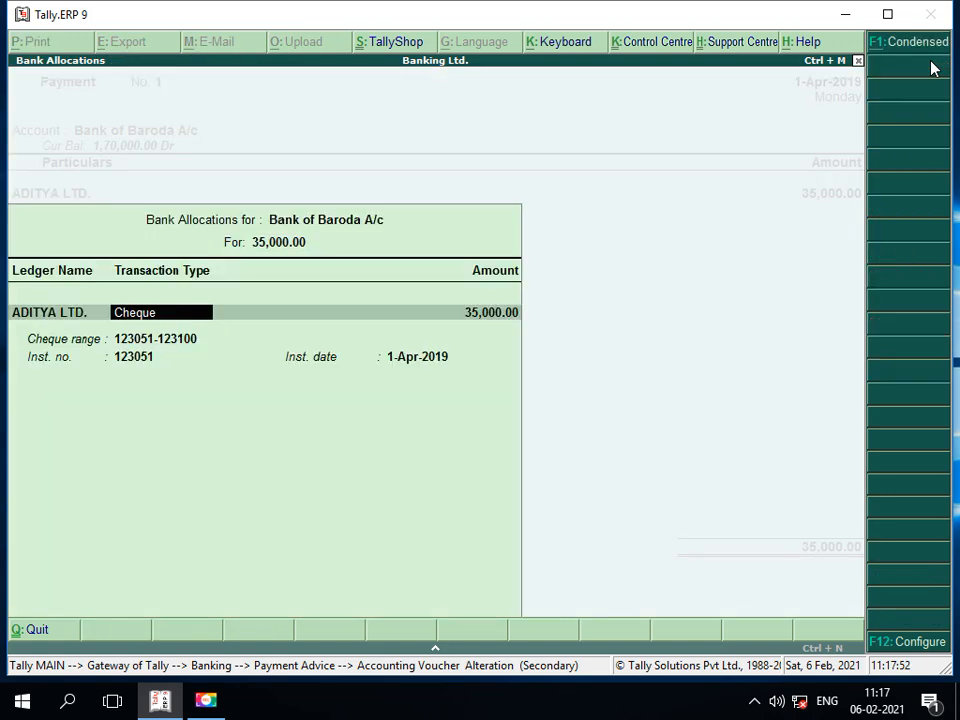
Keep the Cheque allocation and blank narration, accept the payment voucher, and confirm printing its cheque
key(Return)
key(Return)
key(Return)
key(Return)
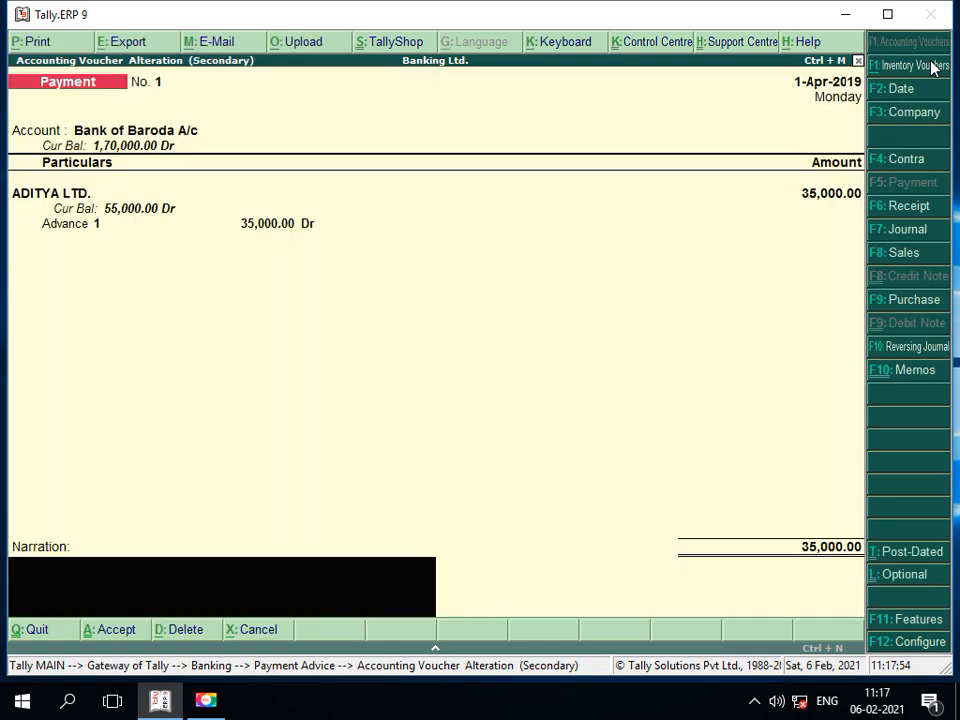
key(Return)
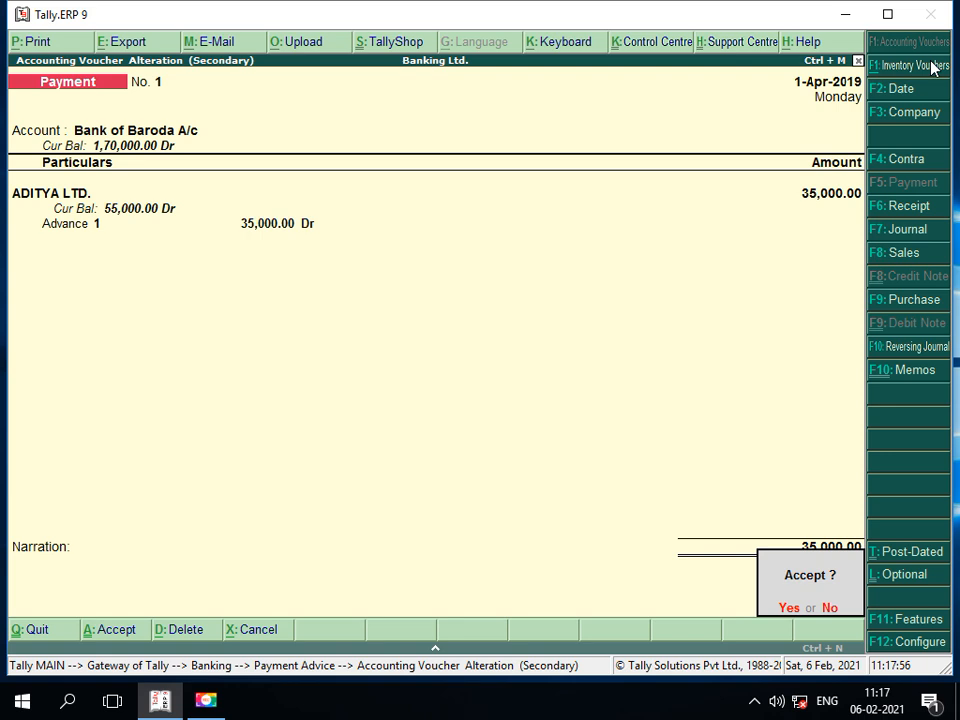
key(Return)
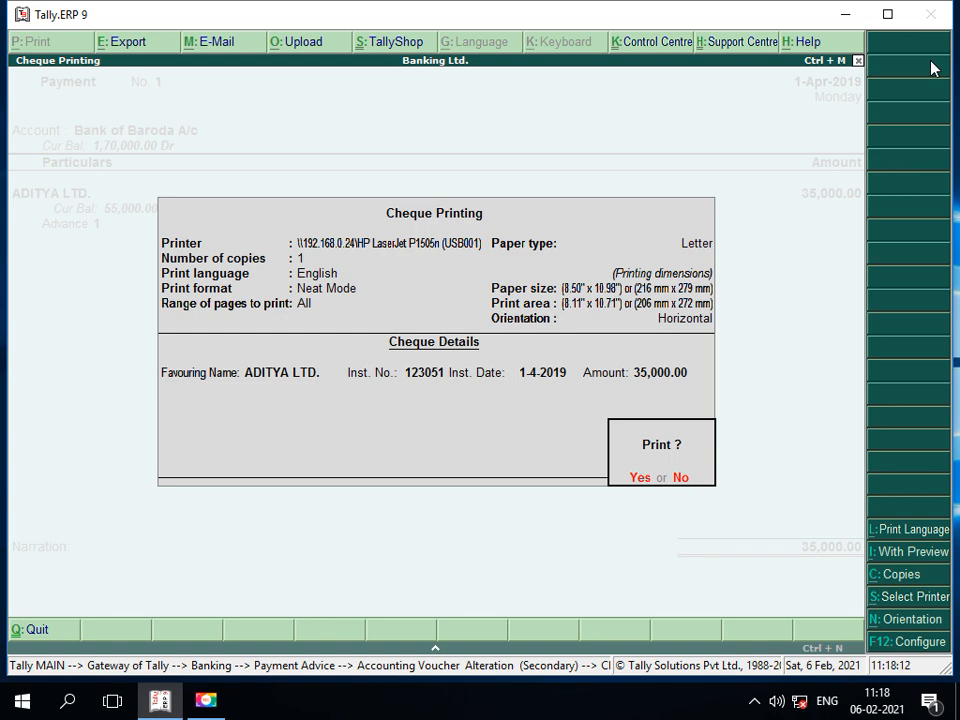
key(Return)
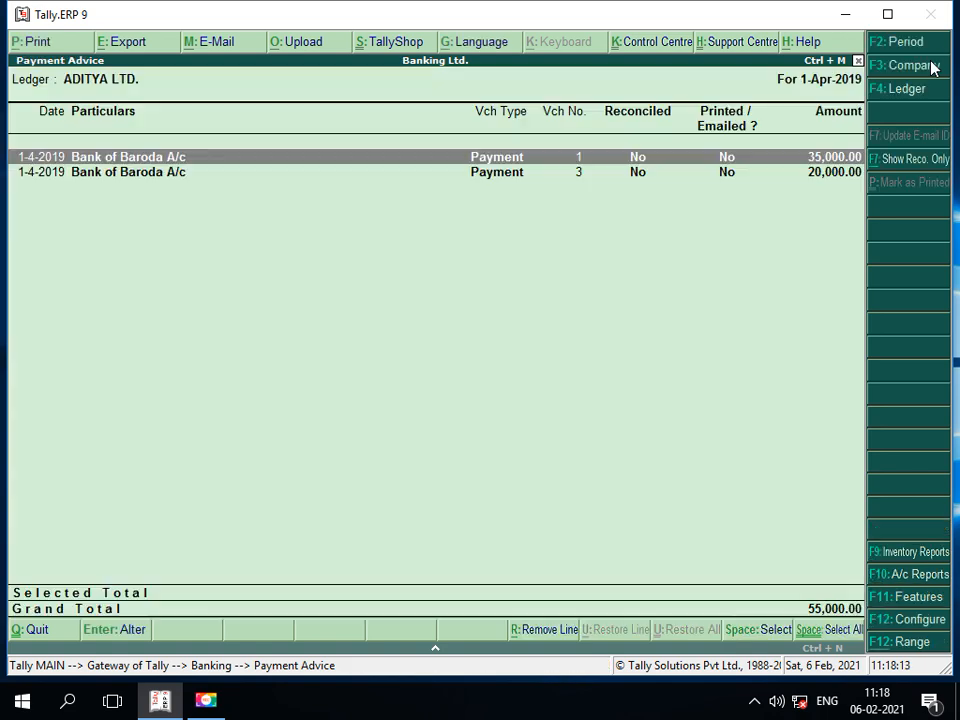
Configure the Payment Advice report to show bill wise details, bank details, narrations, remarks and favouring name
click(913, 628)
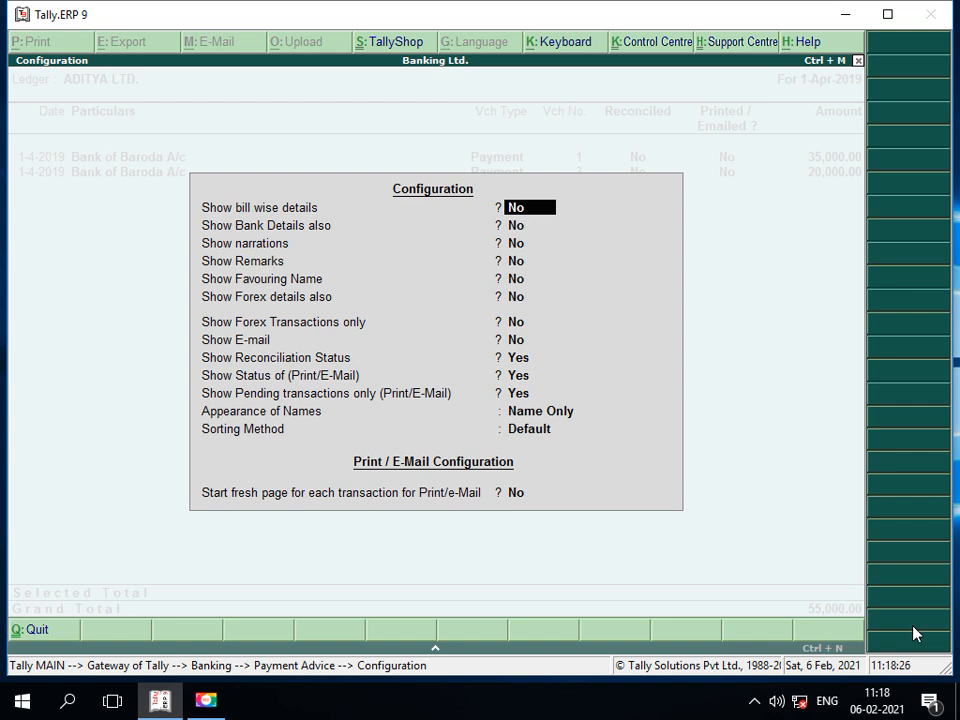
text(y)
key(Return)
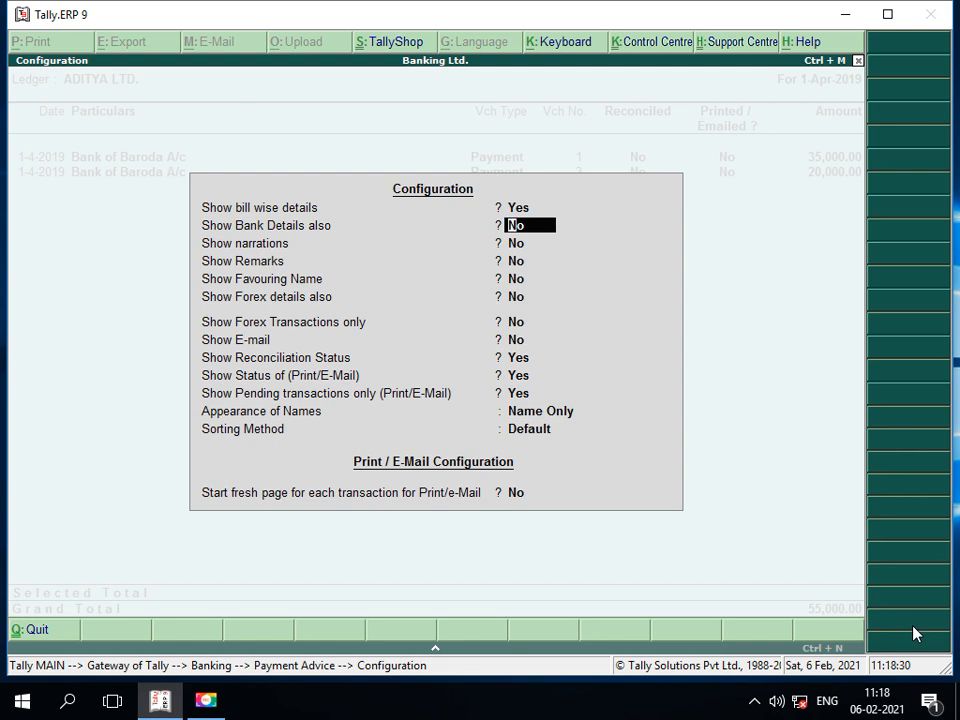
text(y)
key(Return)
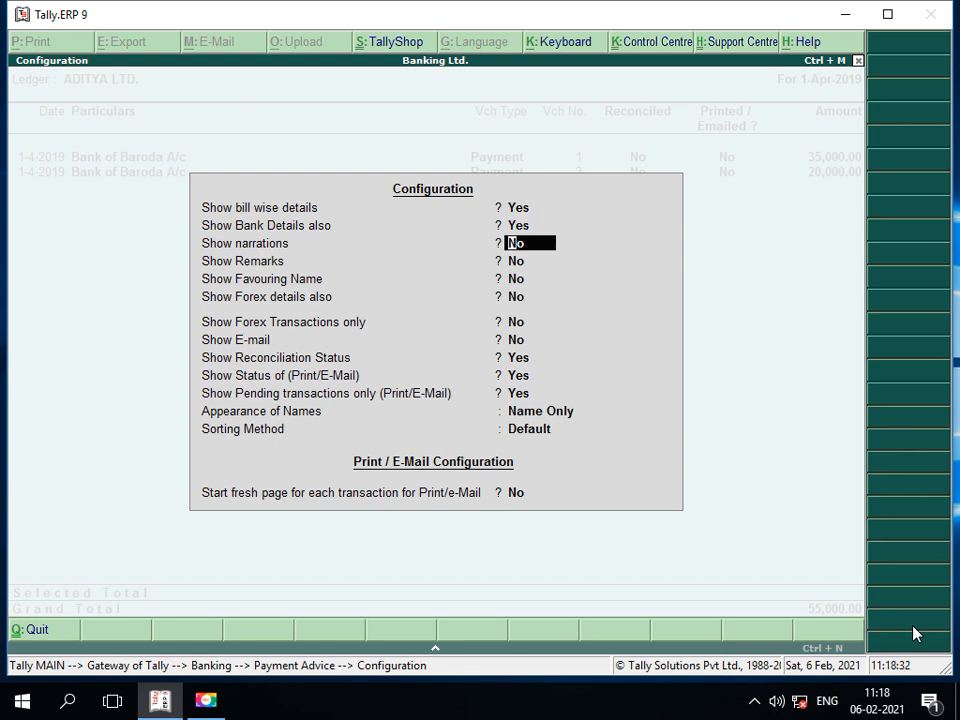
text(y)
key(Return)
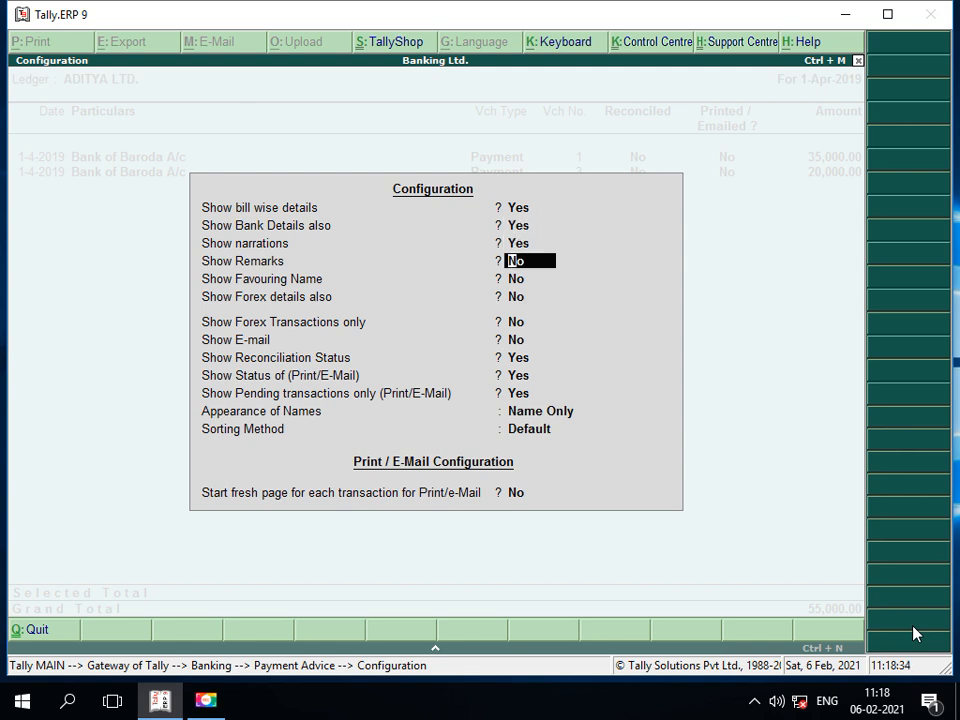
text(y)
key(Return)
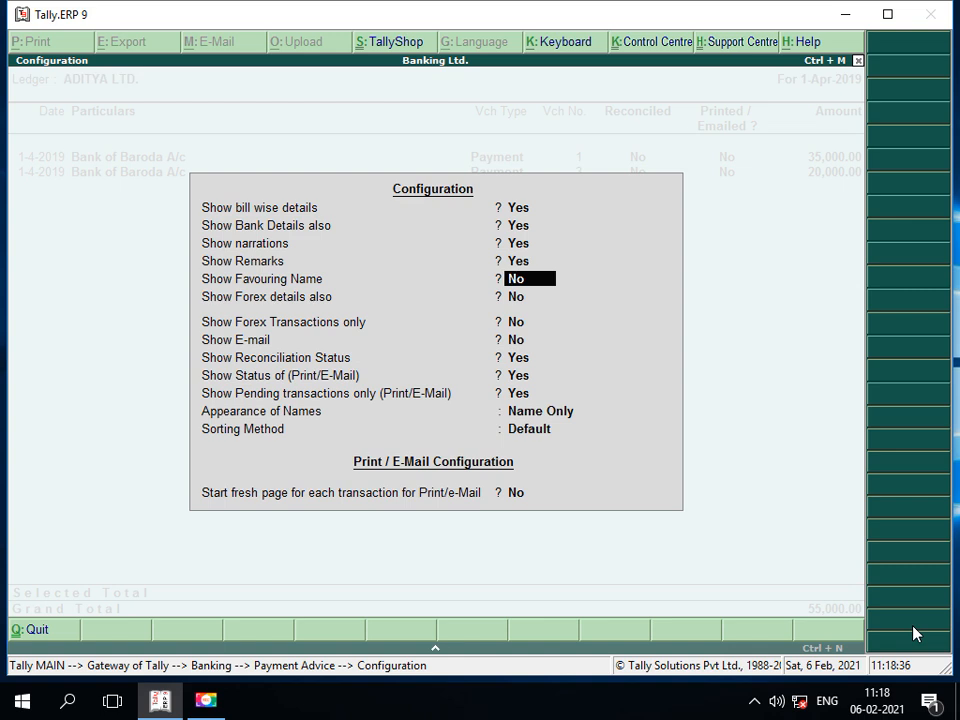
text(y)
key(Return)
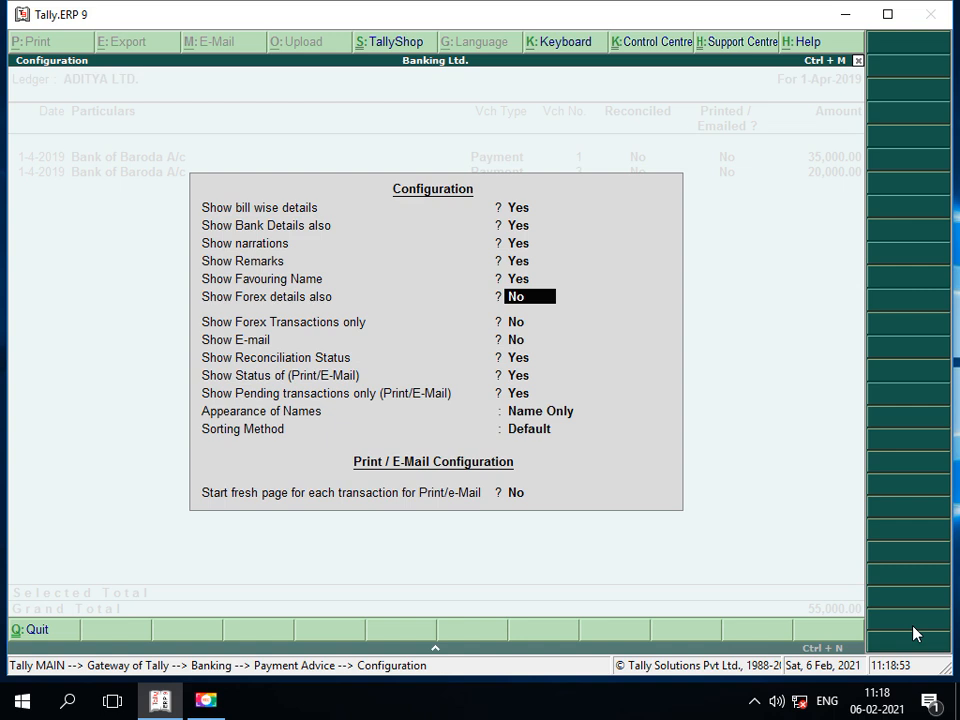
Set Show E-mail to Yes, keep the forex, status, sorting and print options as they are, and apply the report configuration
key(Return)
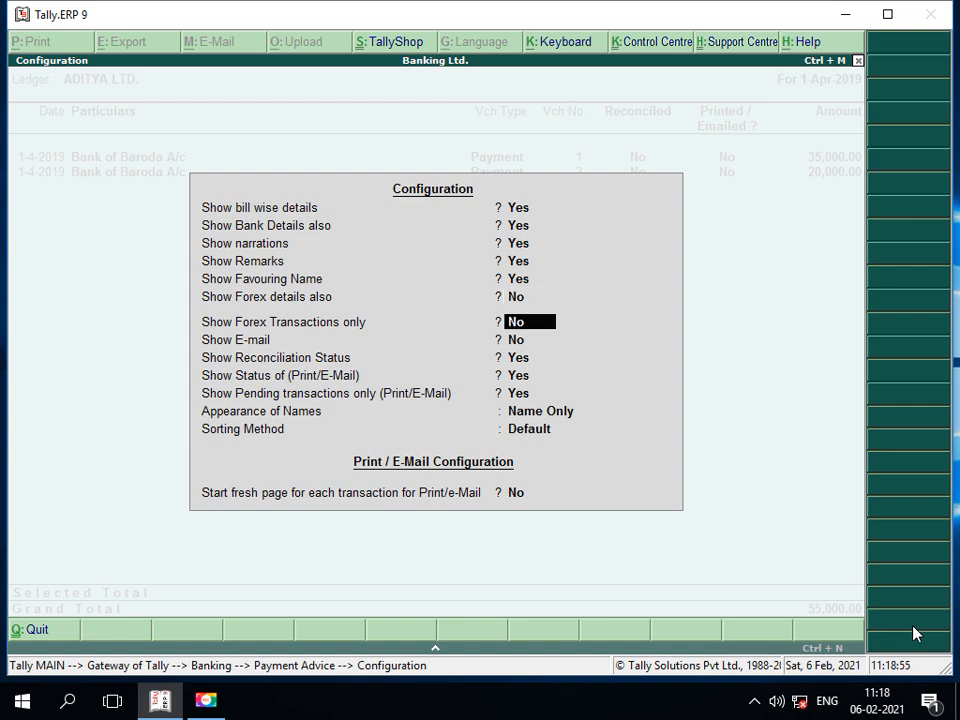
key(Return)
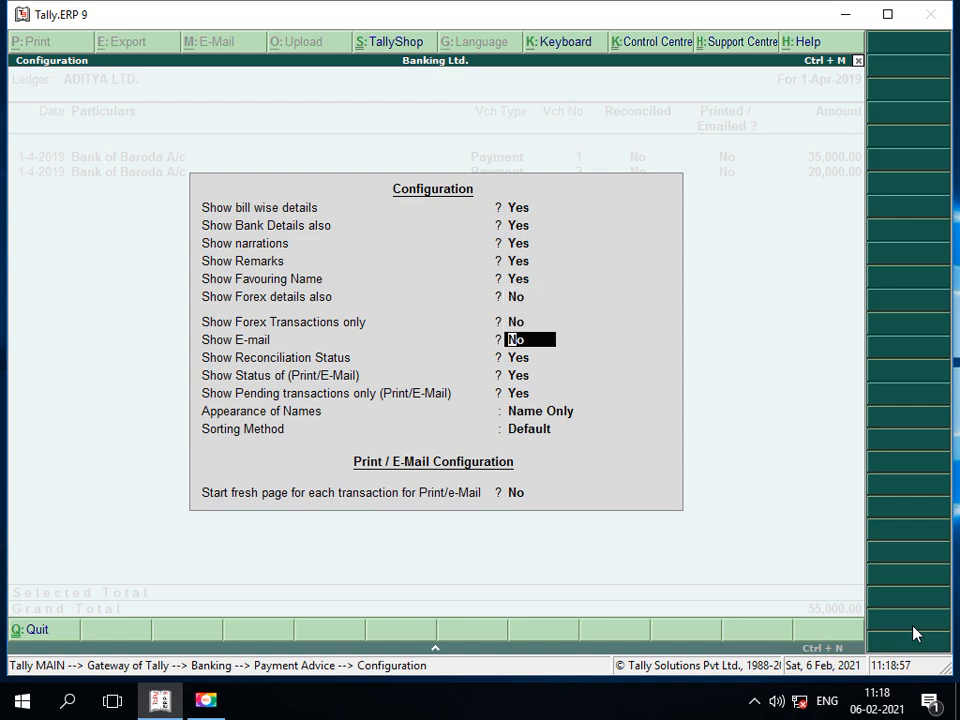
text(y)
key(Return)
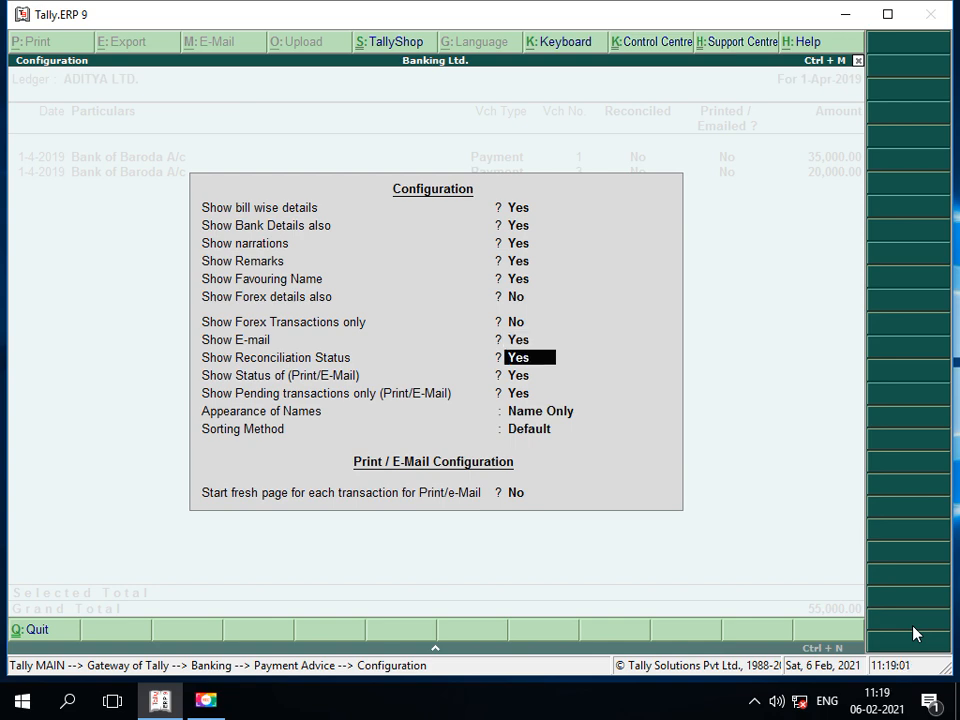
key(Return)
key(Return)
key(Return)
key(Return)
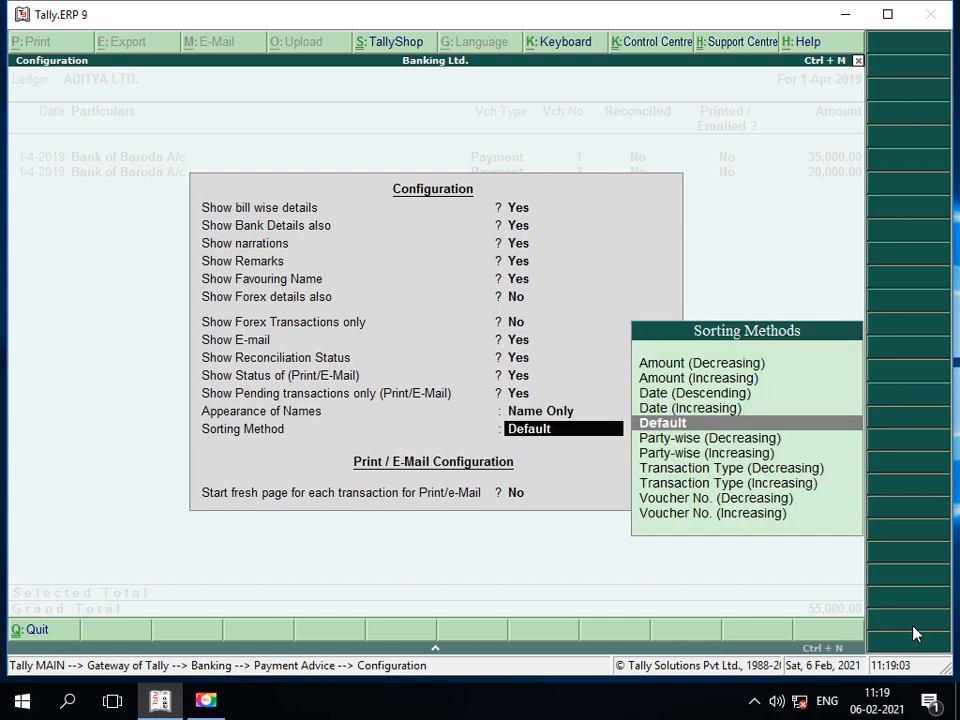
key(Return)
key(Return)
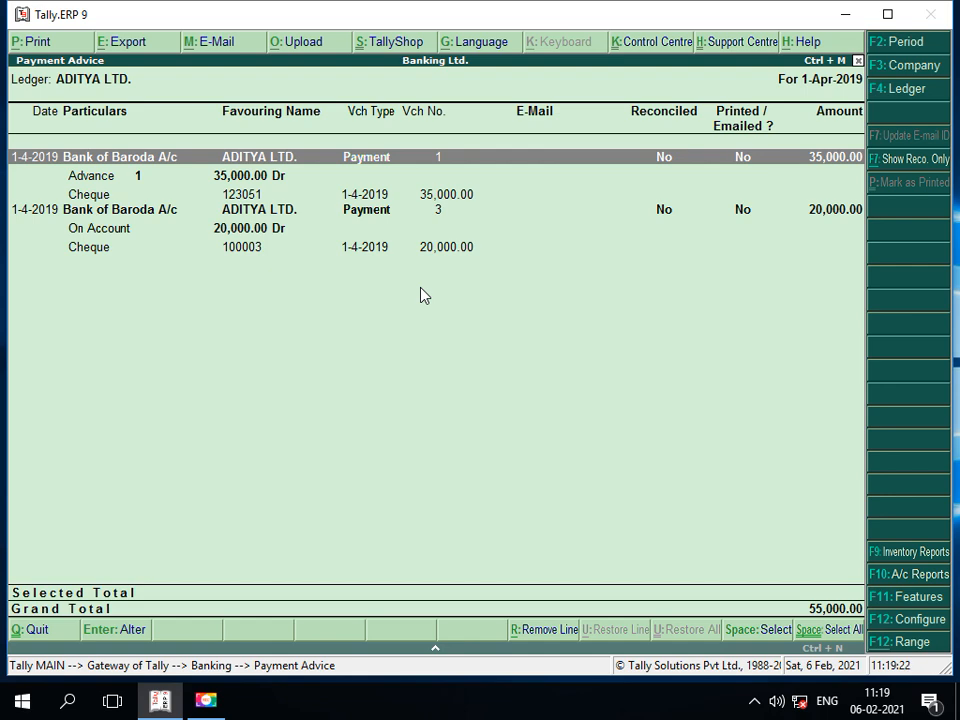
Look over payment voucher No. 1 from the report, close the Payment Advice report and return to the Gateway of Tally
key(Return)
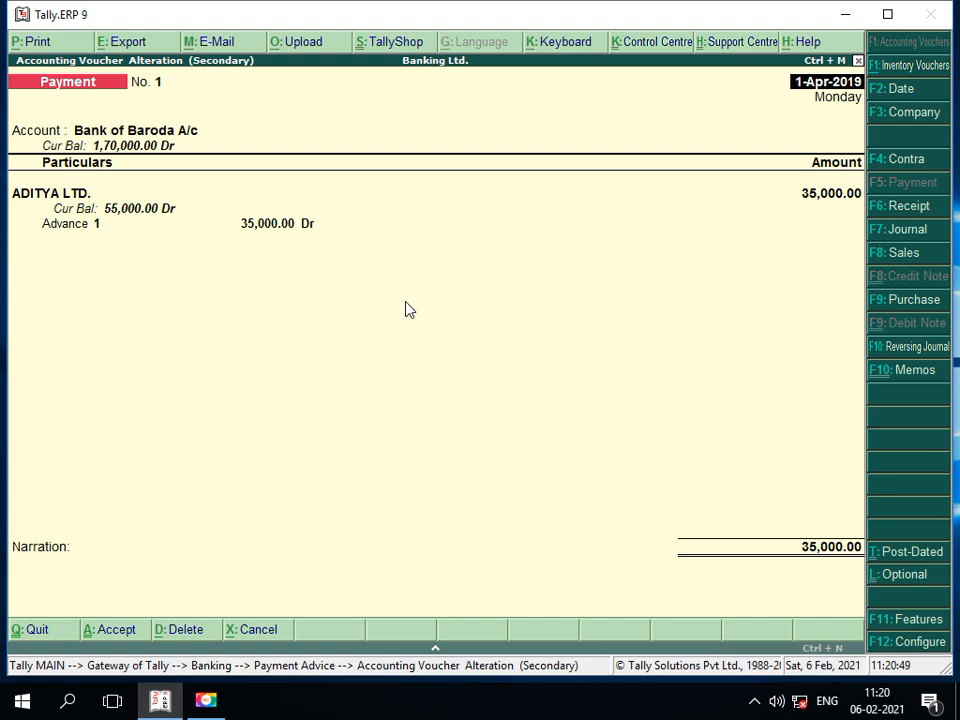
key(Escape)
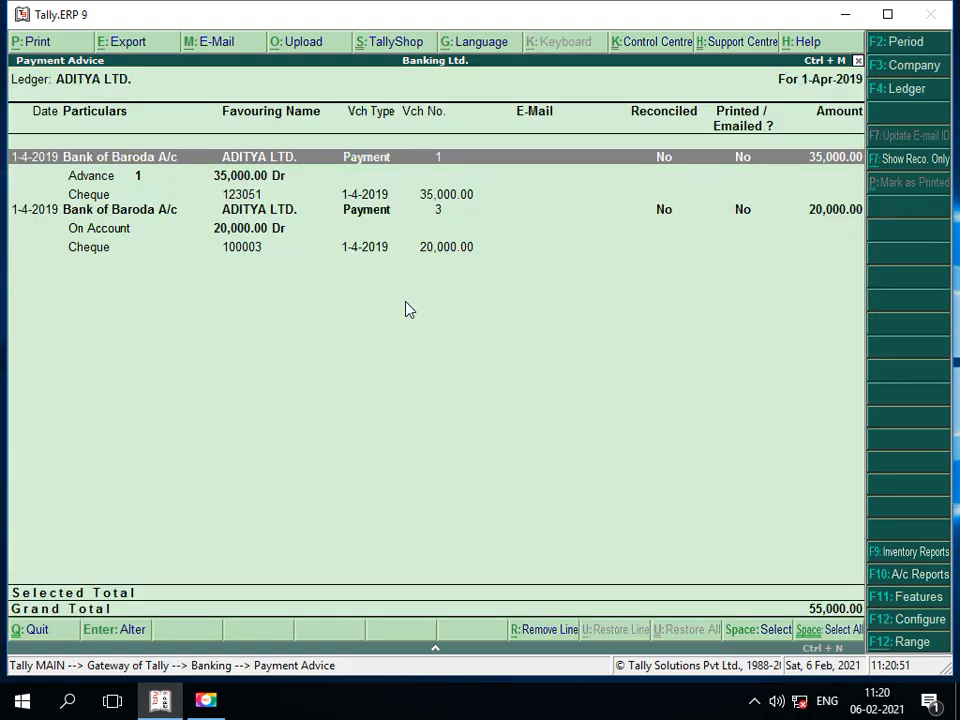
key(Escape)
key(Escape)
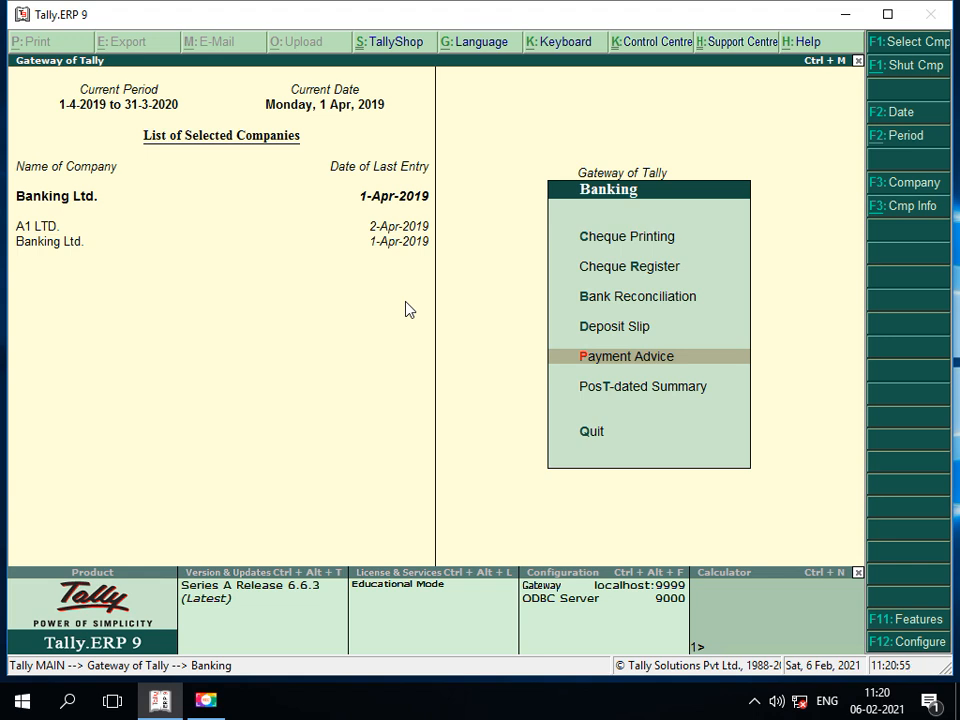
key(Down)
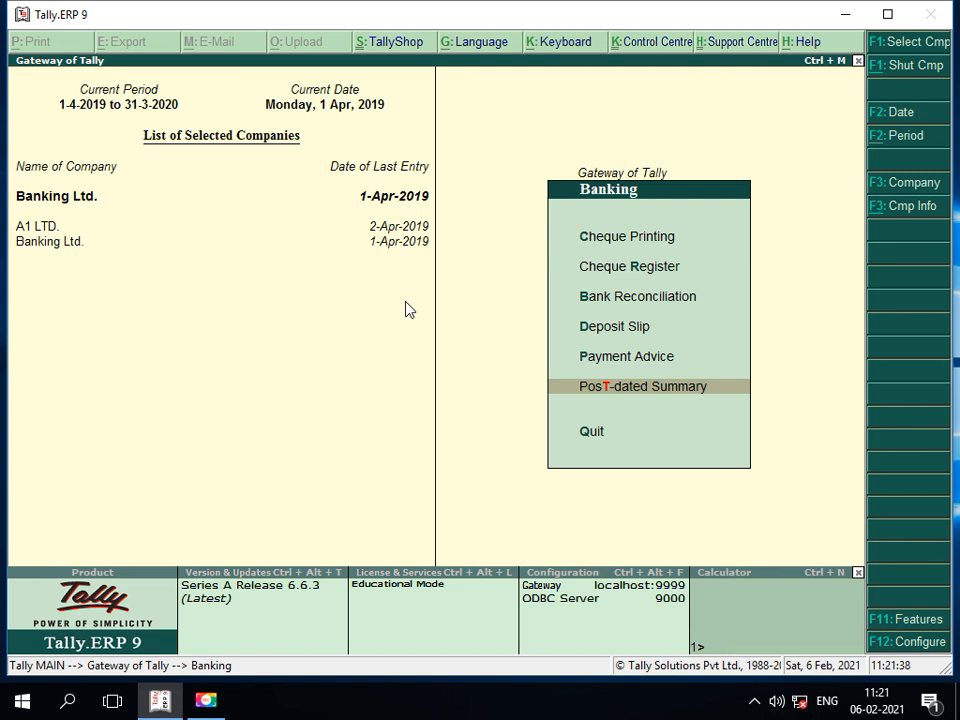
key(Escape)
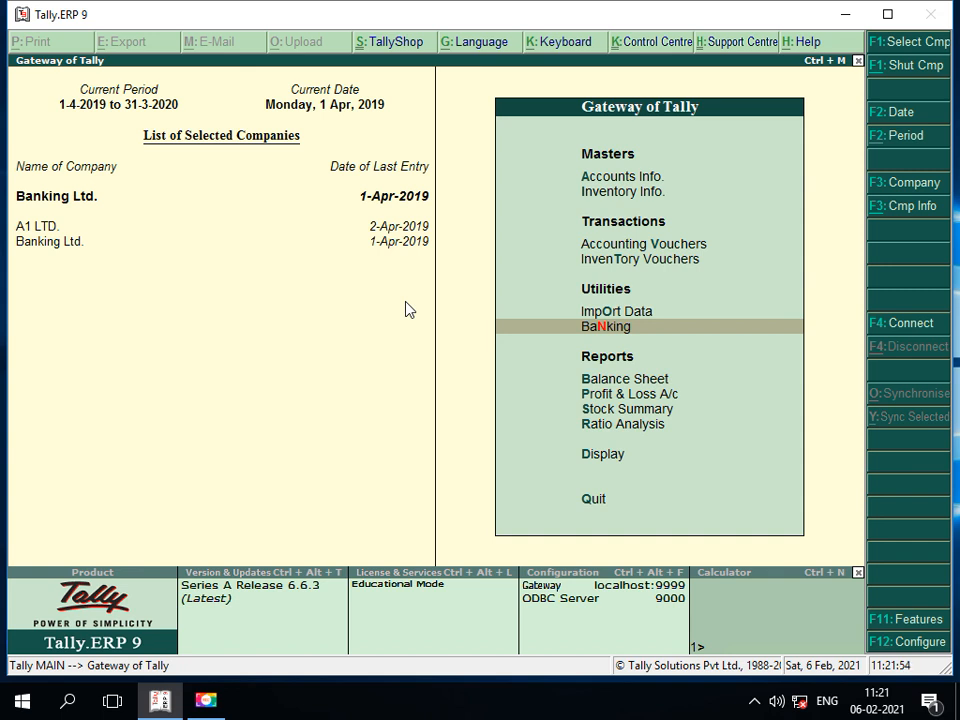
Review the Bank of Baroda A/c ledger vouchers in the account books and return to the Gateway of Tally
key(d)
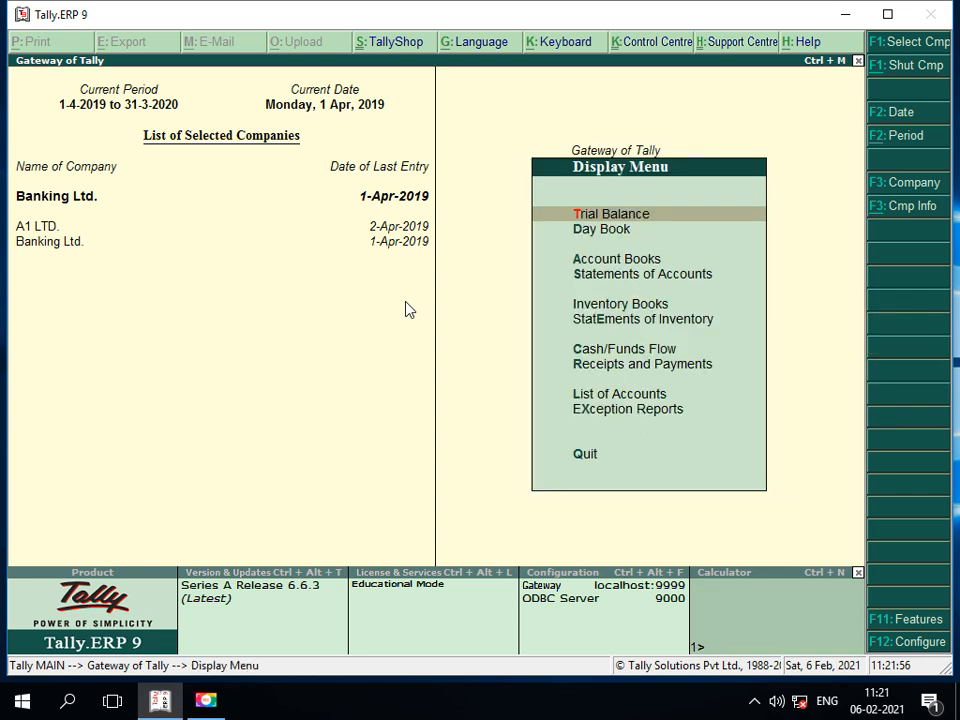
key(Down)
key(Down)
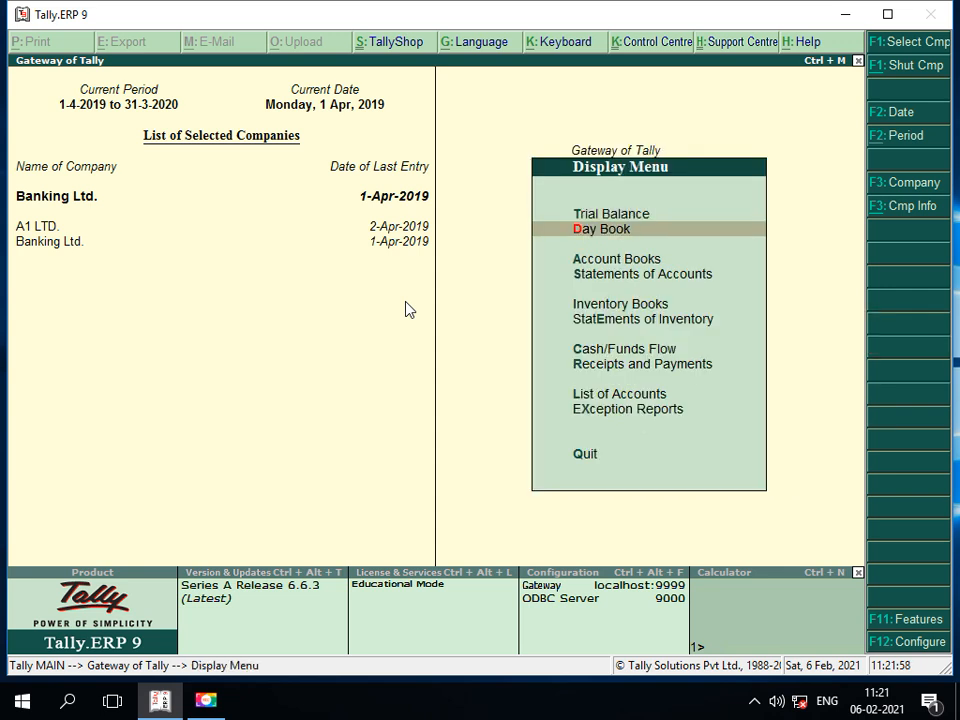
key(Return)
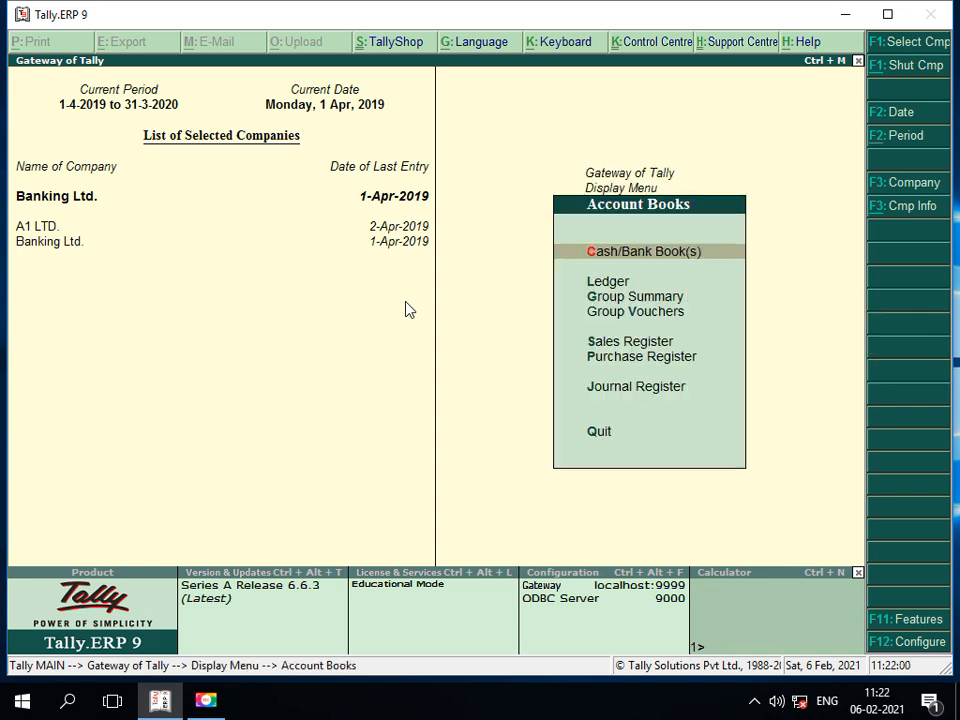
key(Down)
key(Return)
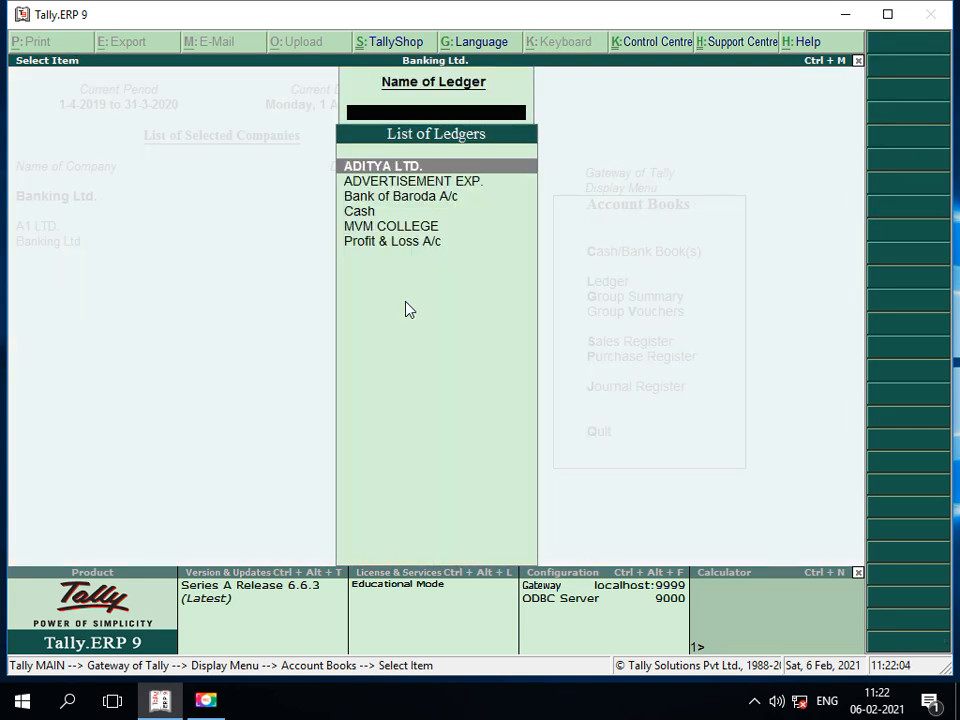
key(Down)
key(Down)
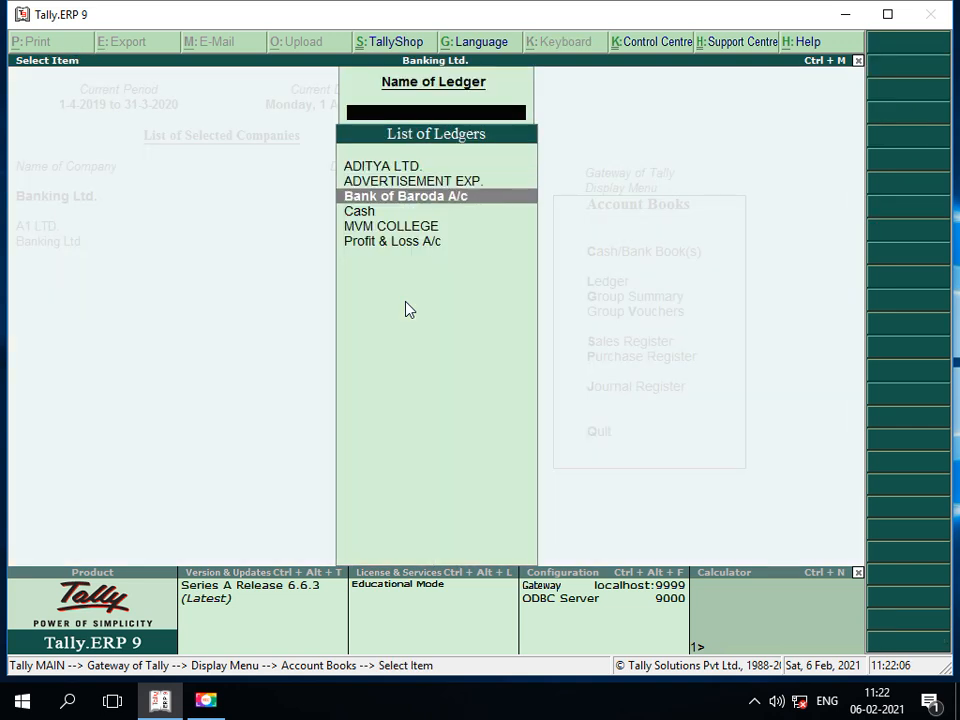
key(Return)
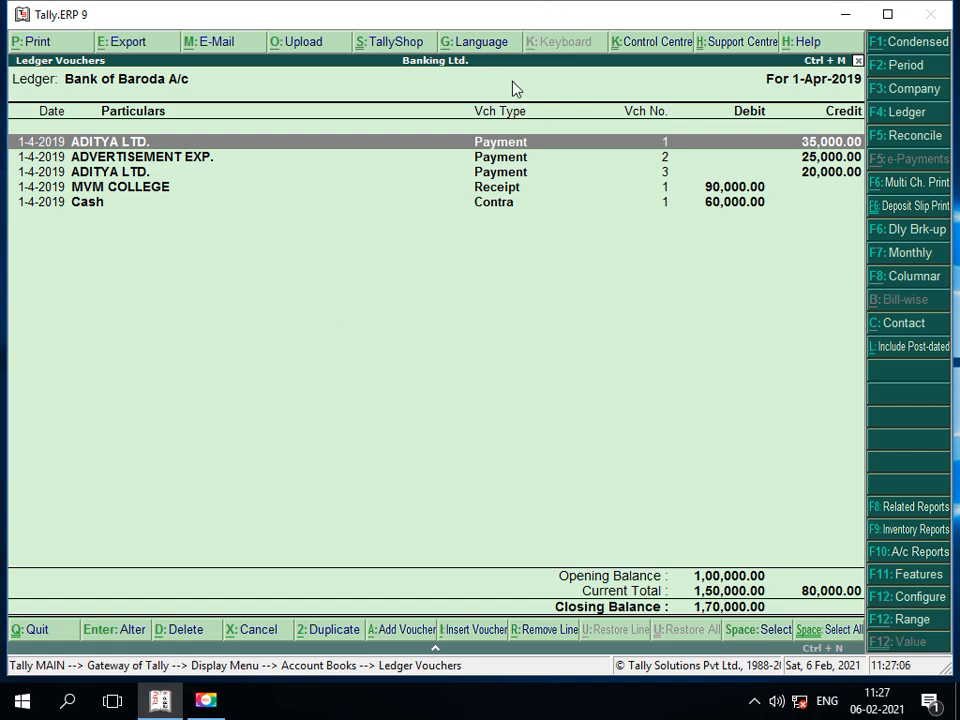
key(Escape)
key(Escape)
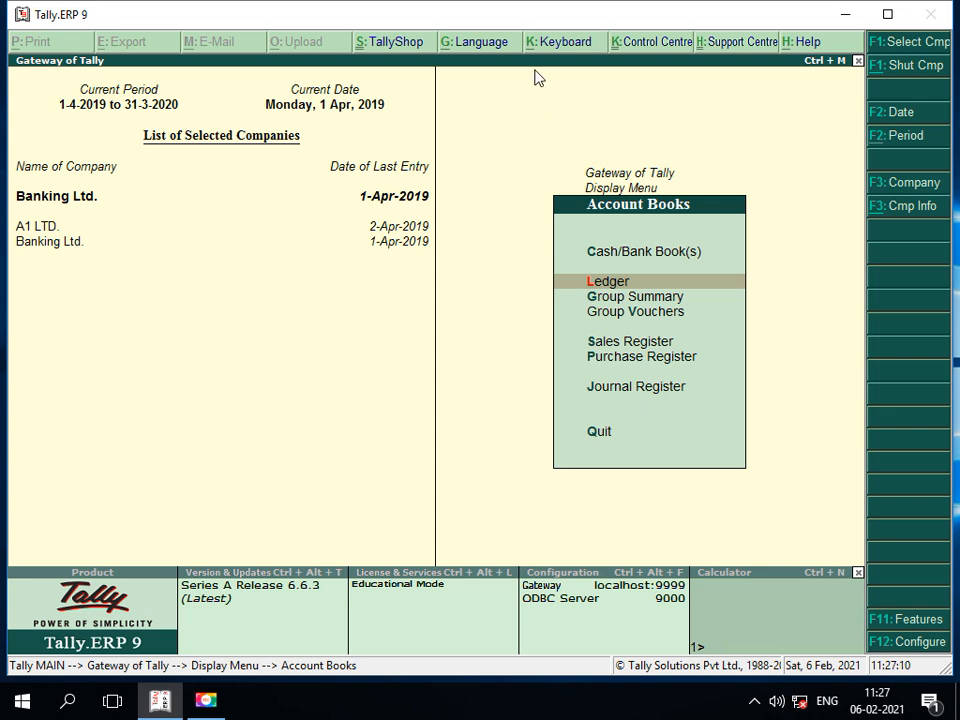
key(Escape)
key(Escape)
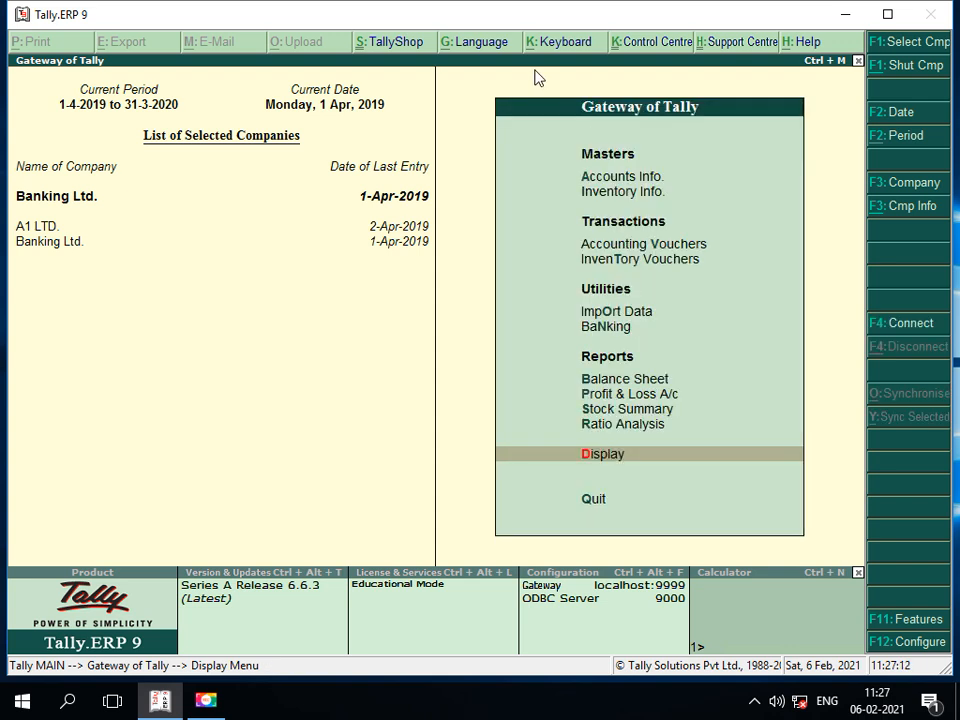
Start a new single ledger named Amber Seletion, without an alias
key(a)
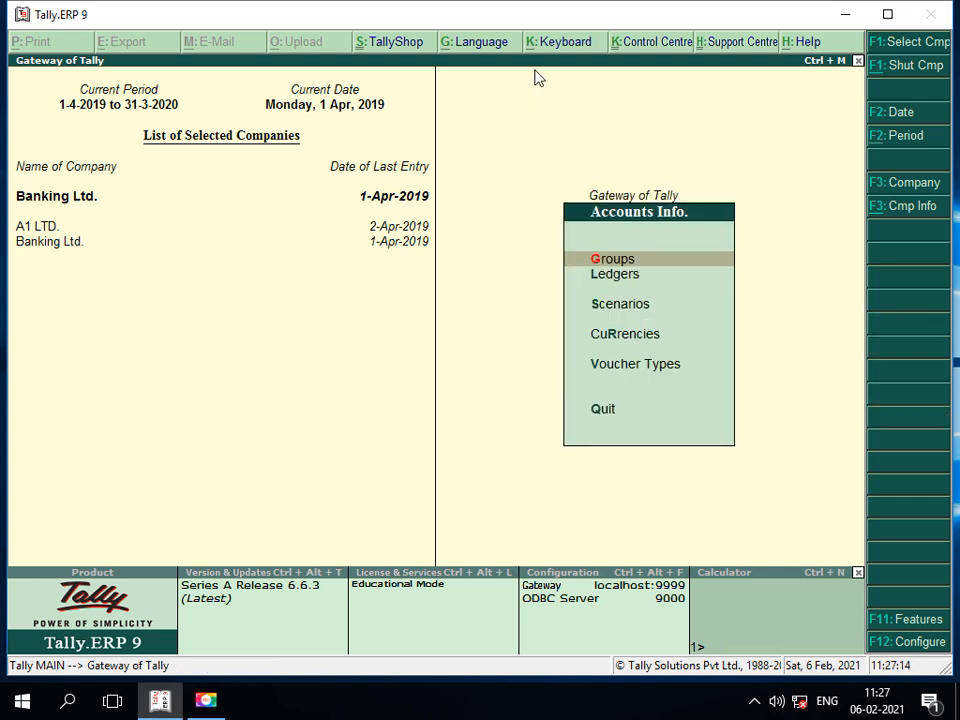
key(Down)
key(Return)
key(Return)
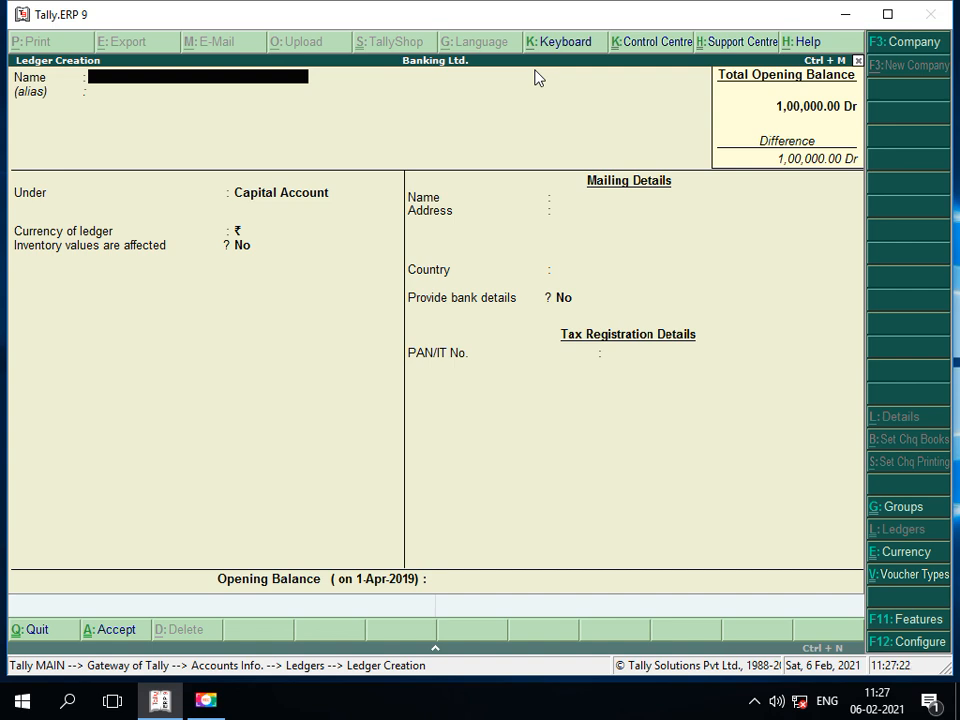
text(Amber Seletio)
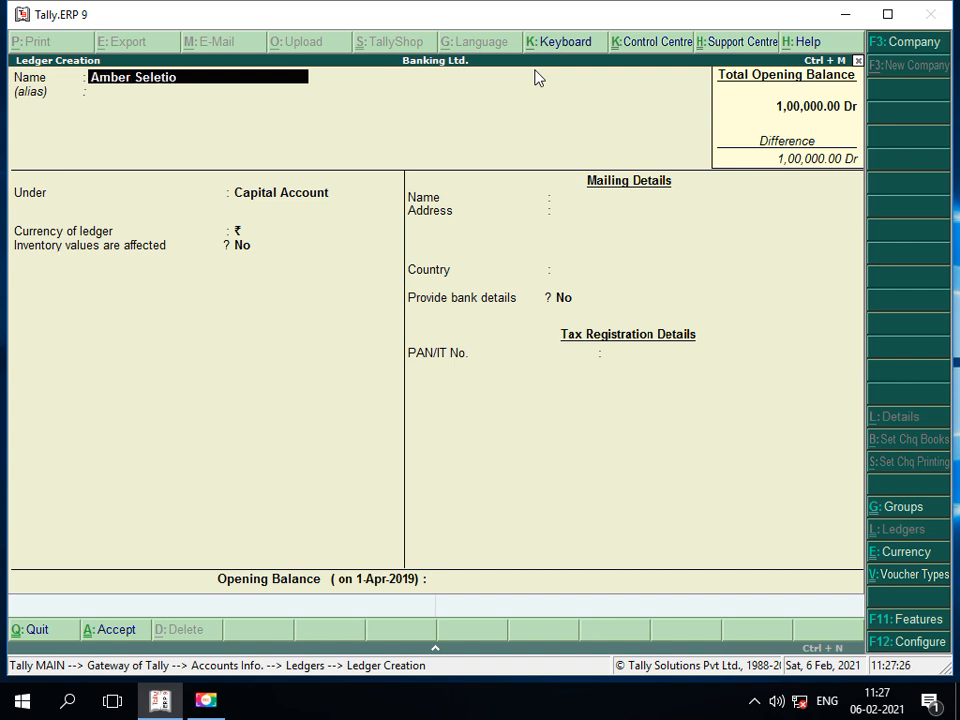
text(n)
key(Return)
key(Return)
Place the new ledger under Sundry Creditors, keep bill-by-bill balances on, save it and return to the Gateway of Tally
text(S)
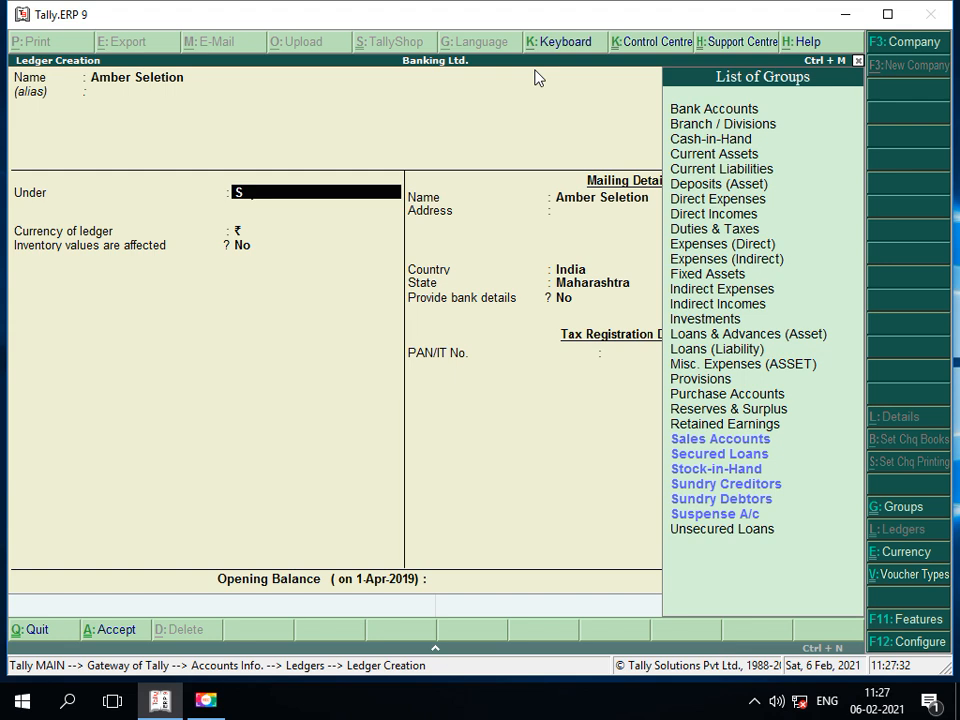
text(u)
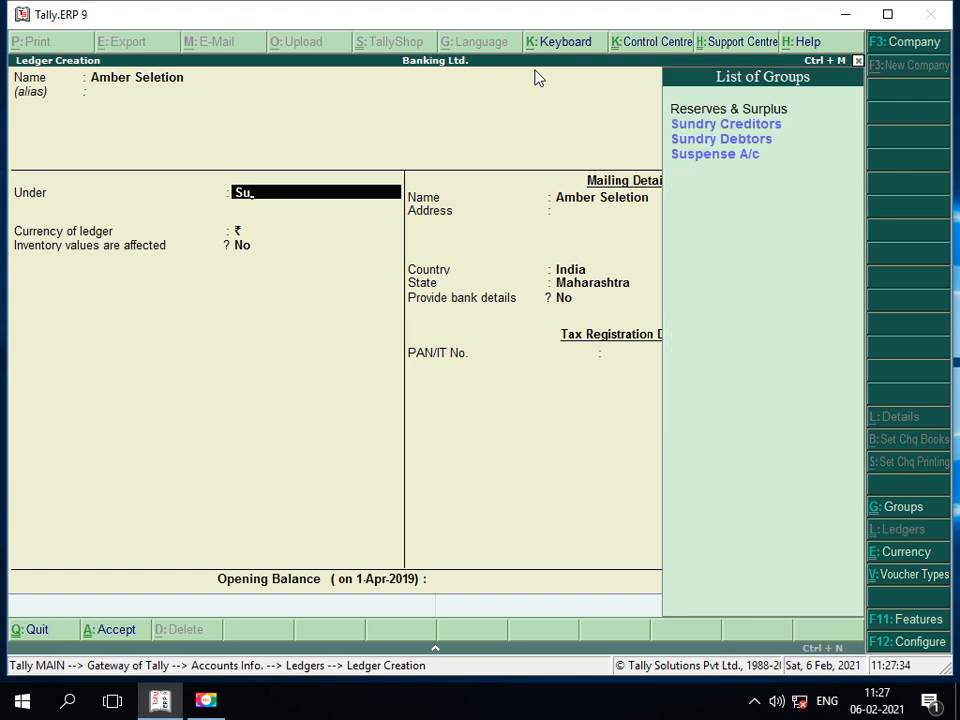
key(Down)
key(Return)
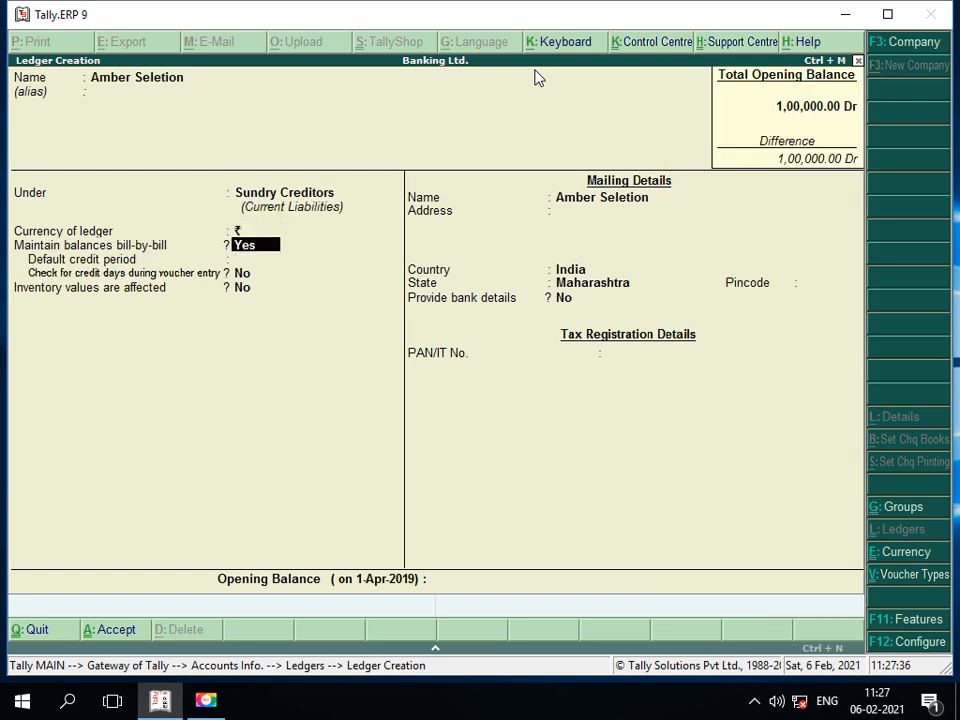
key(Return)
key(Return)
key(Return)
key(Return)
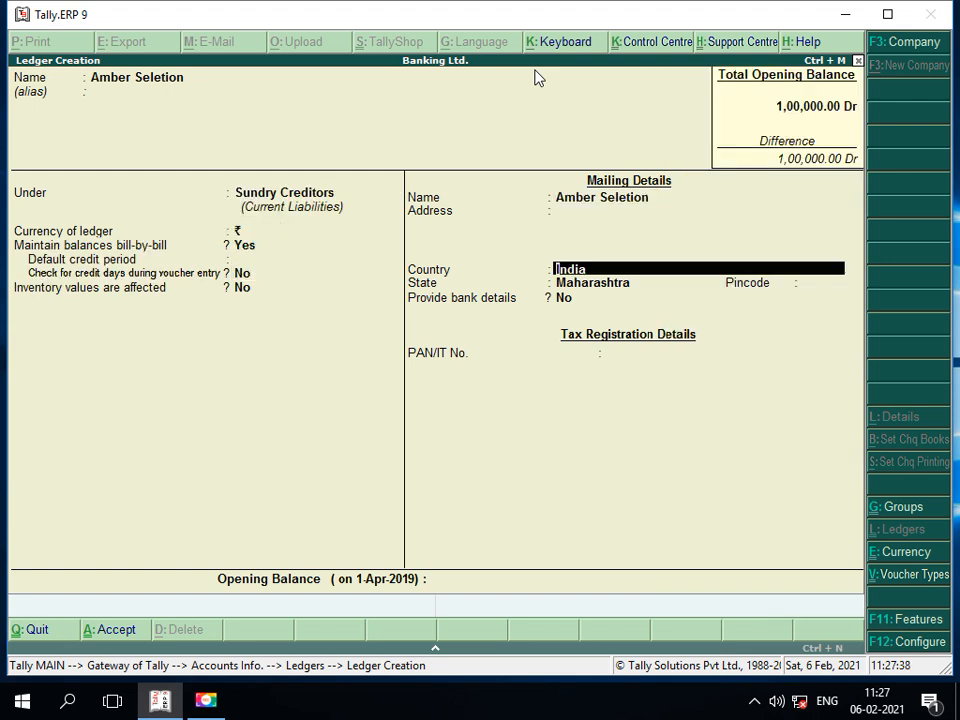
key(ctrl+a)
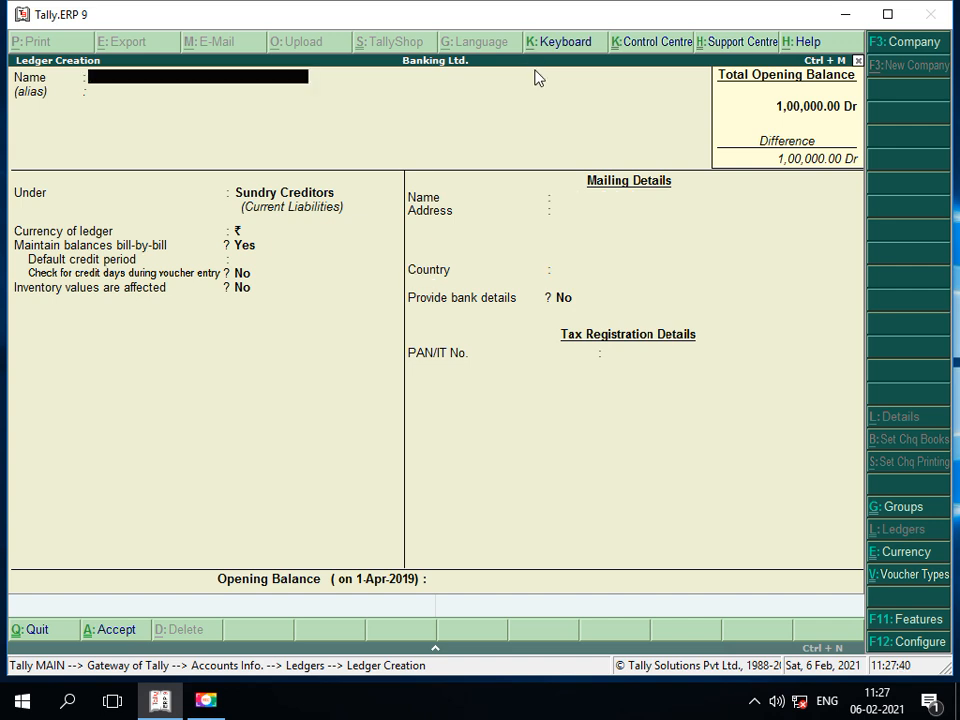
key(Escape)
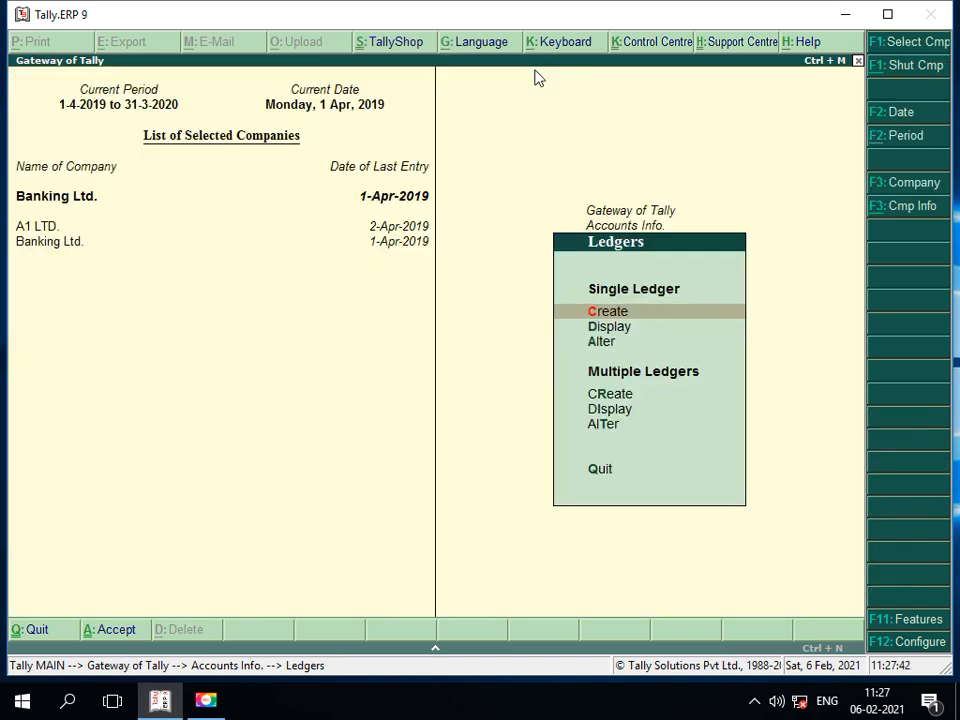
key(Escape)
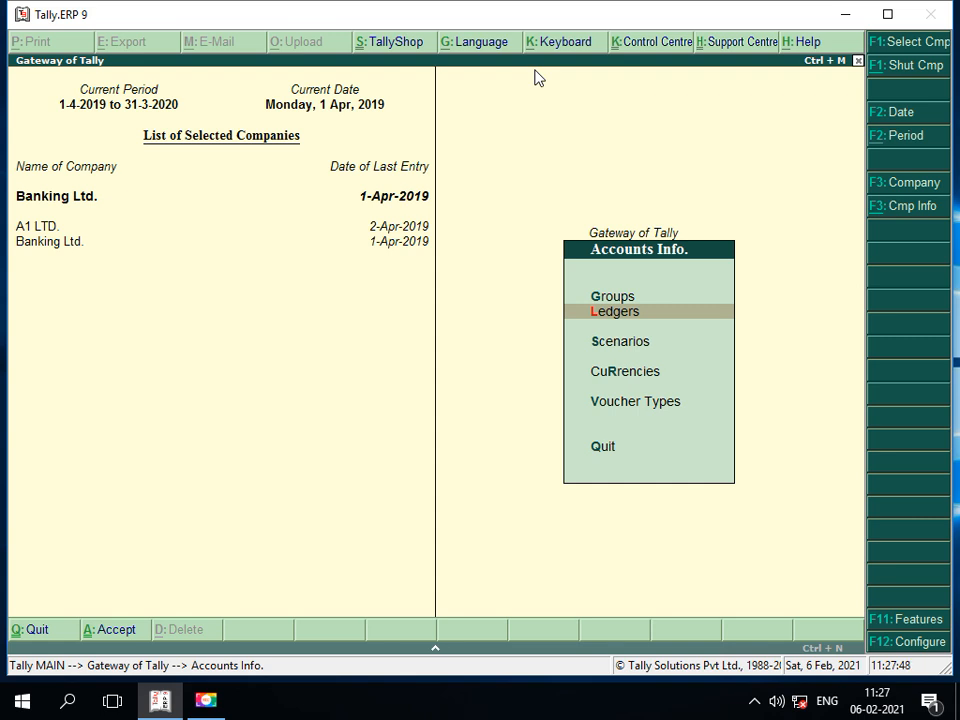
key(Escape)
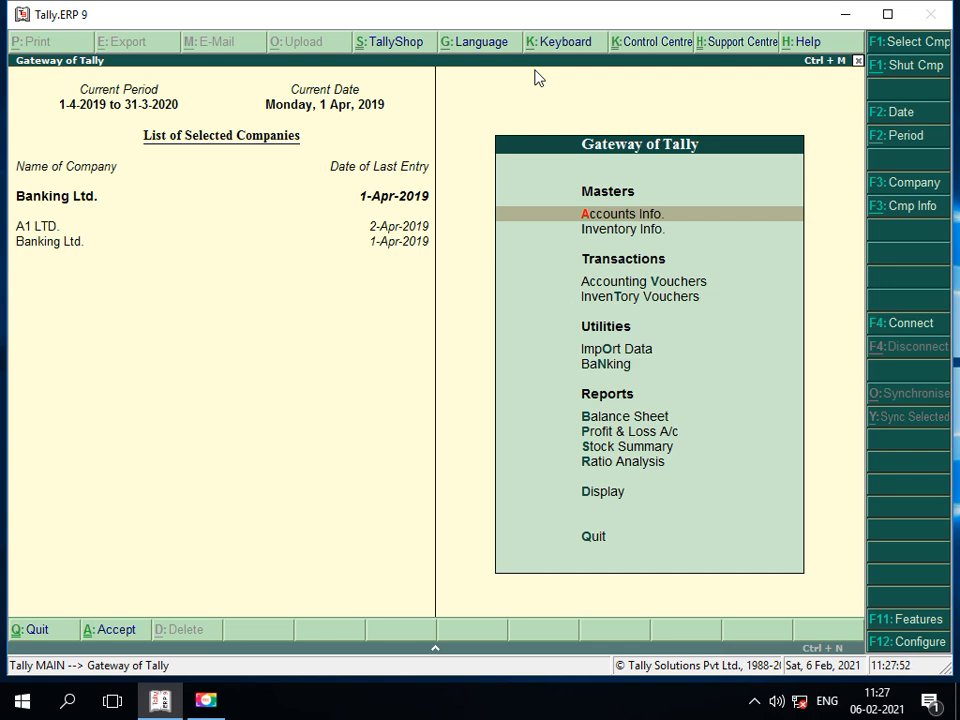
Start a new payment voucher, mark it as Post-Dated and set its date to 1-May-2019
key(v)
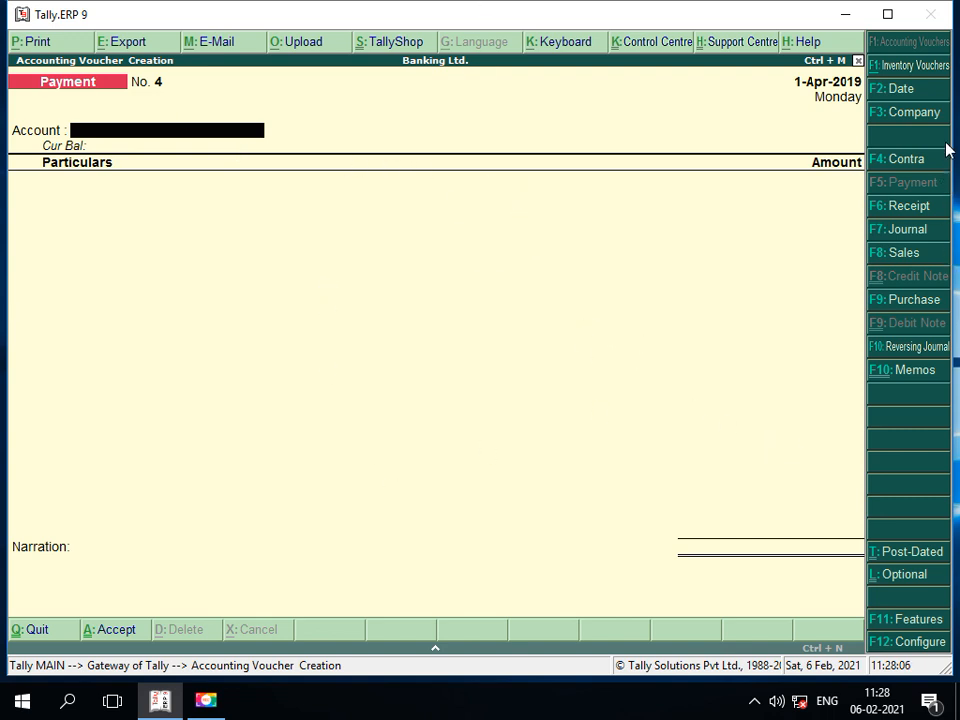
click(928, 561)
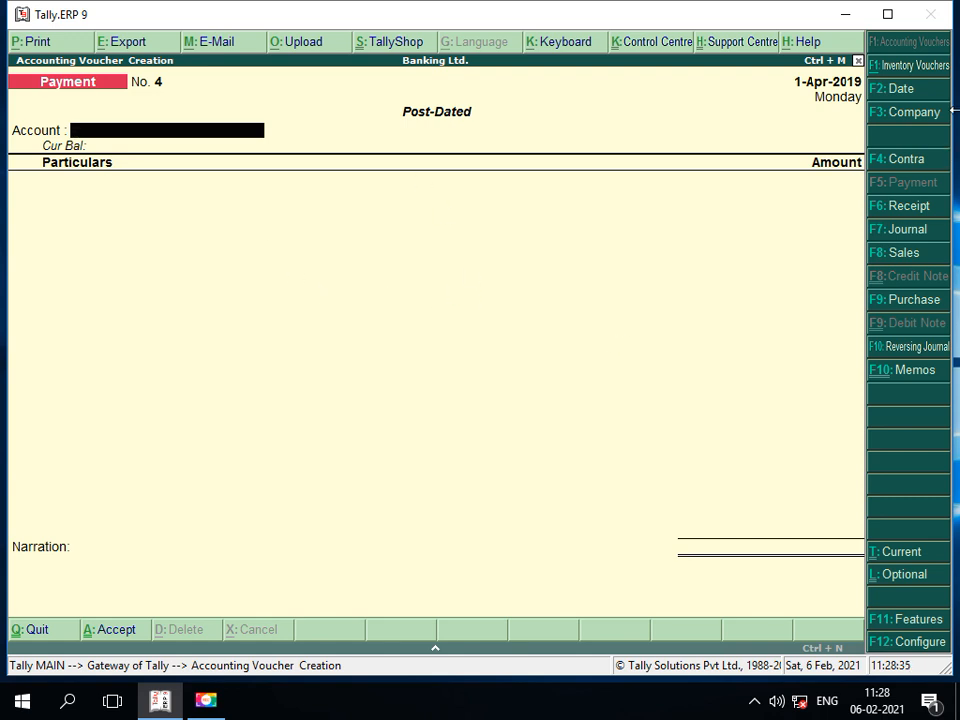
click(904, 99)
text(1-5)
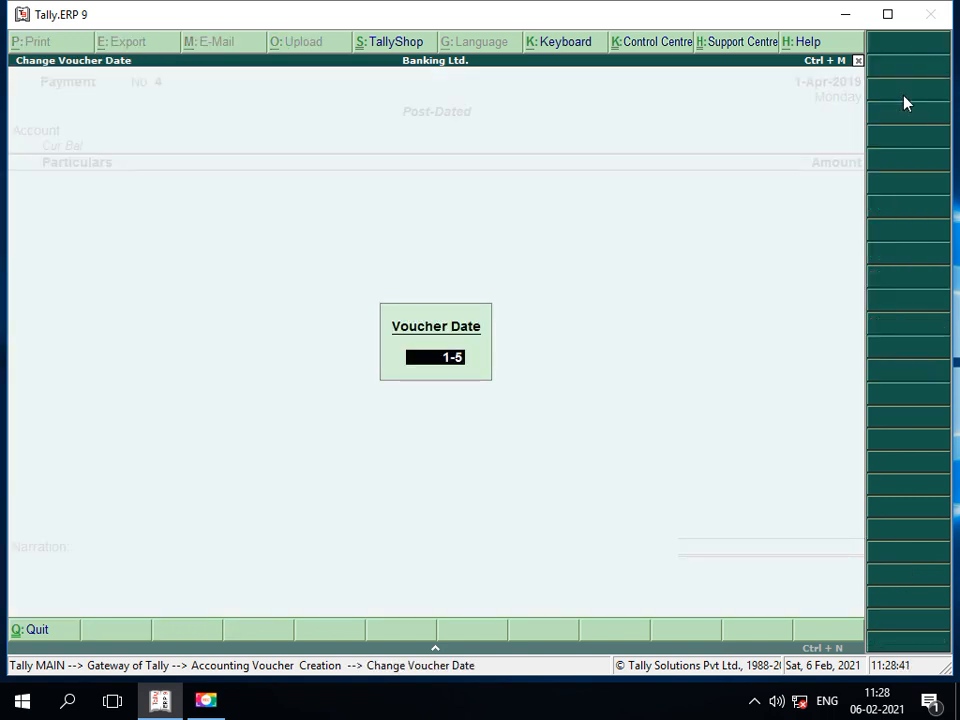
key(Return)
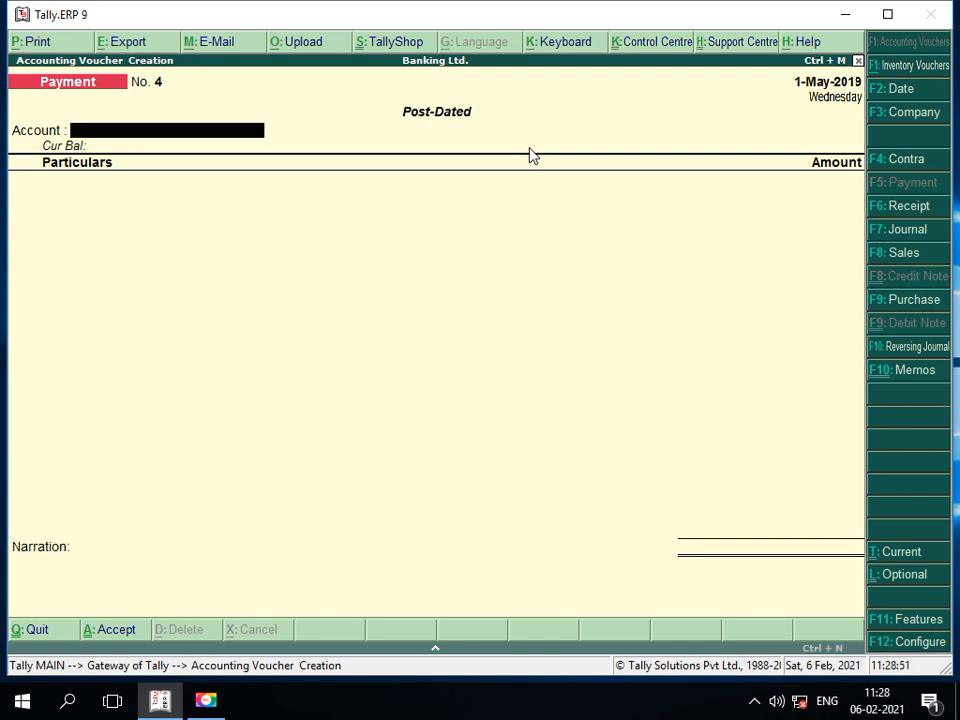
Choose Bank of Baroda A/c as the payment account and Amber Seletion as the ledger being paid
key(Return)
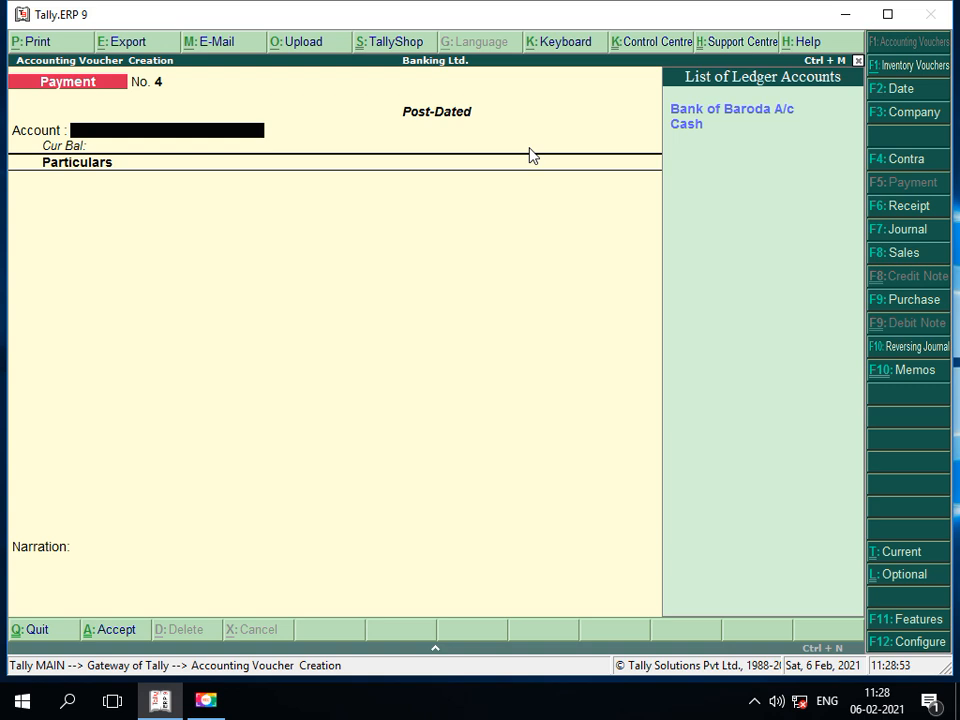
key(Return)
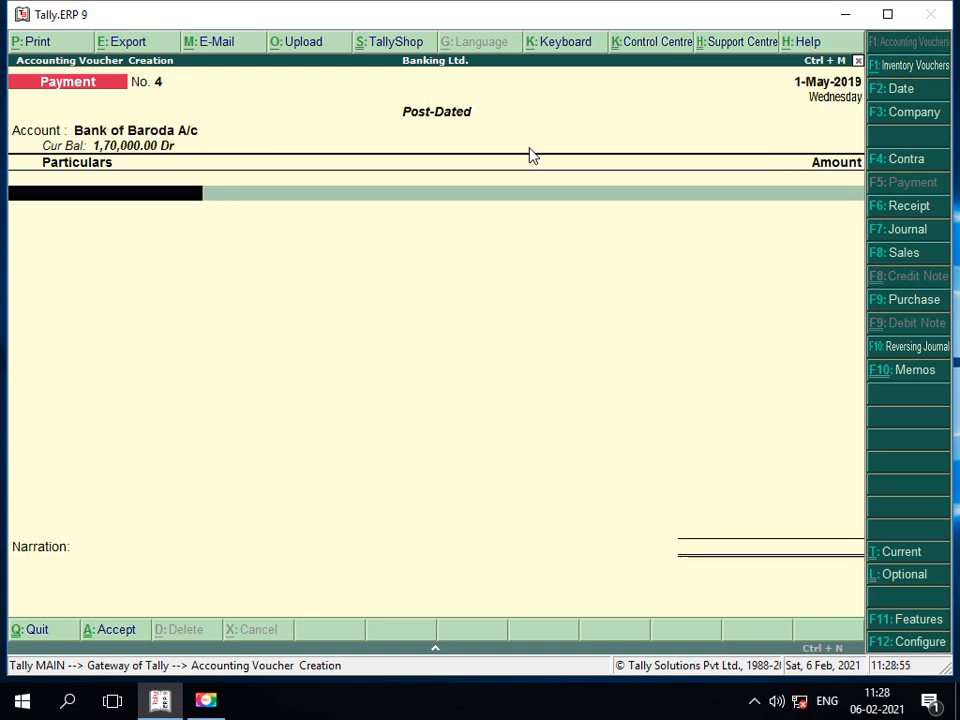
key(Down)
key(Down)
key(Down)
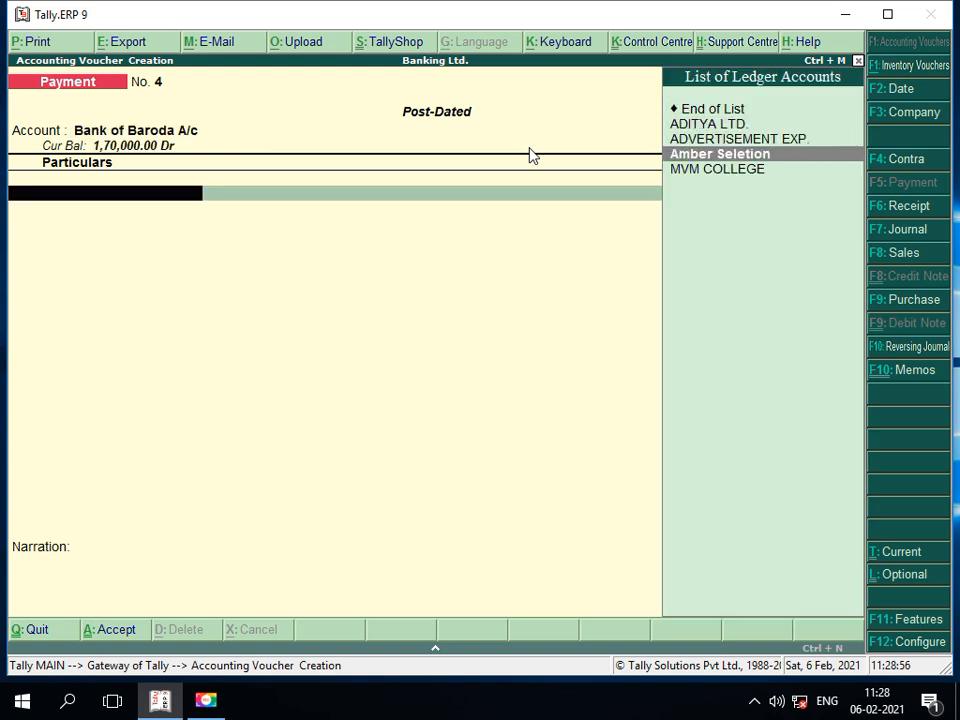
key(Return)
Enter 400000 as the payment amount, allocate it in full On Account, and proceed to the Bank of Baroda A/c bank allocations
text(40)
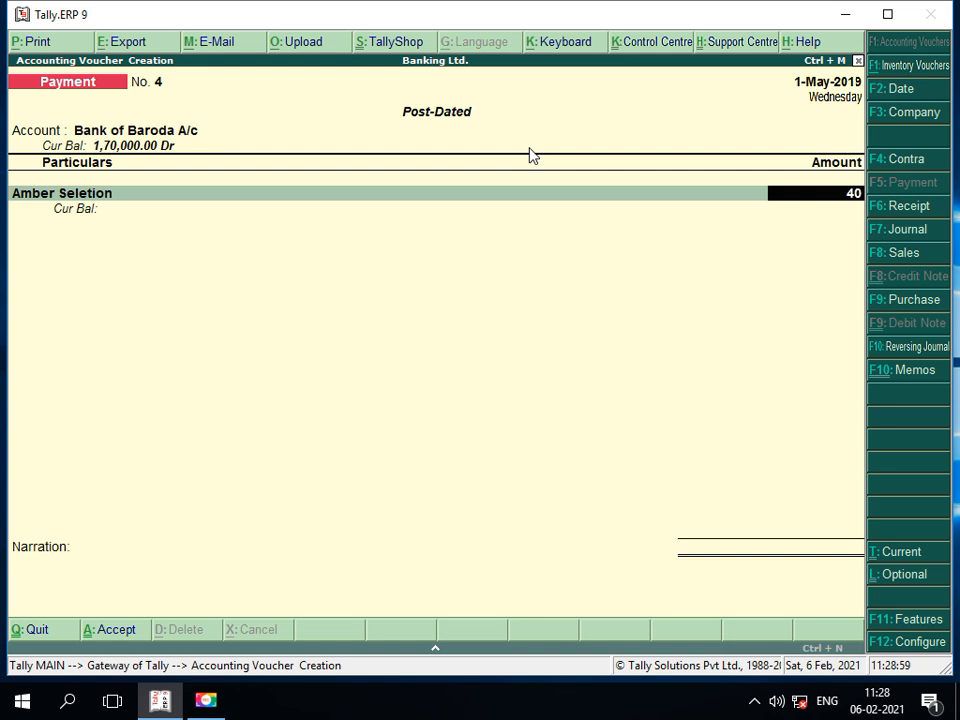
text(0000)
key(Return)
key(Return)
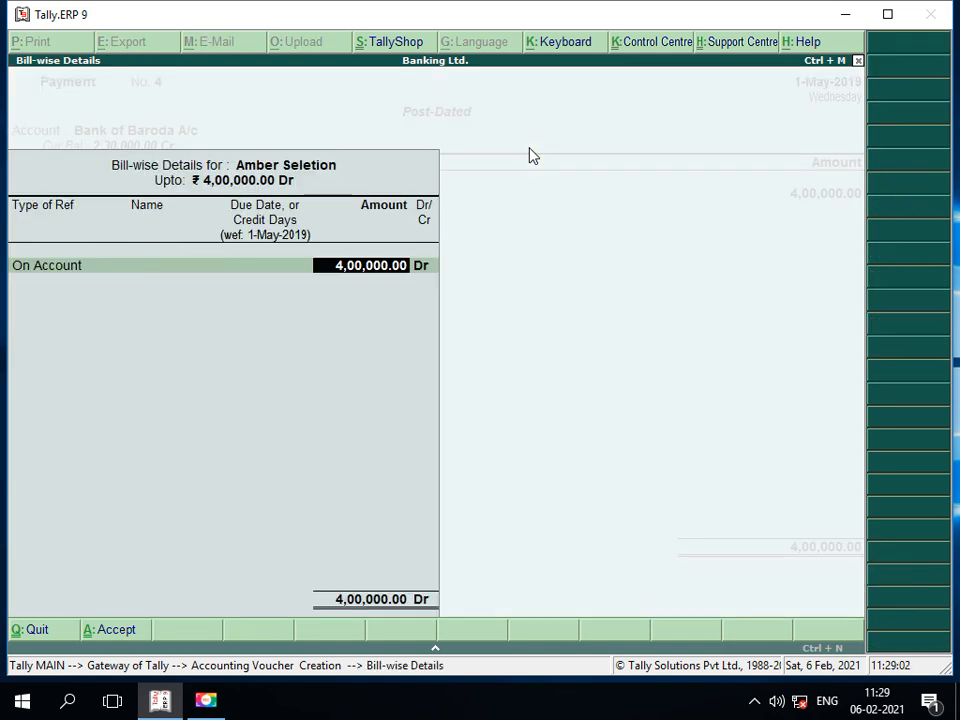
key(Return)
key(Return)
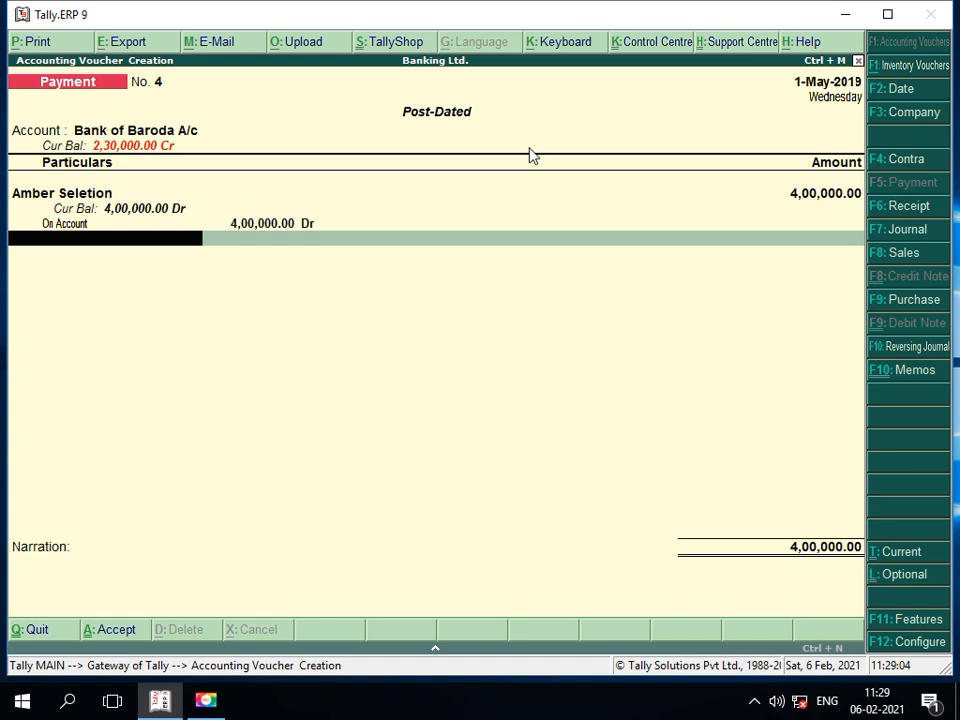
key(Return)
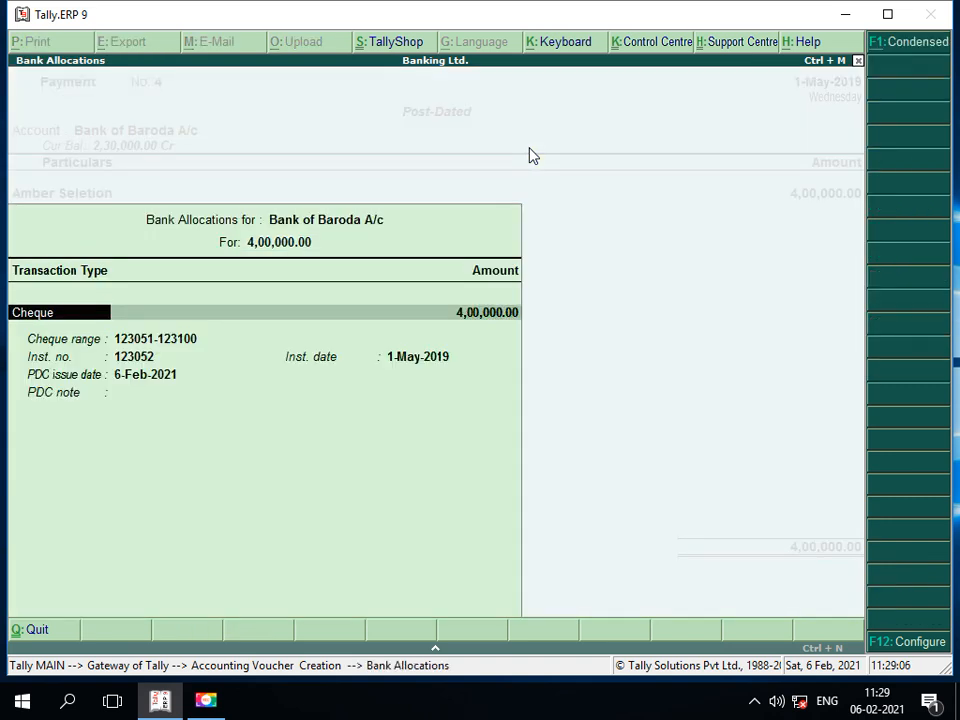
key(Return)
key(Return)
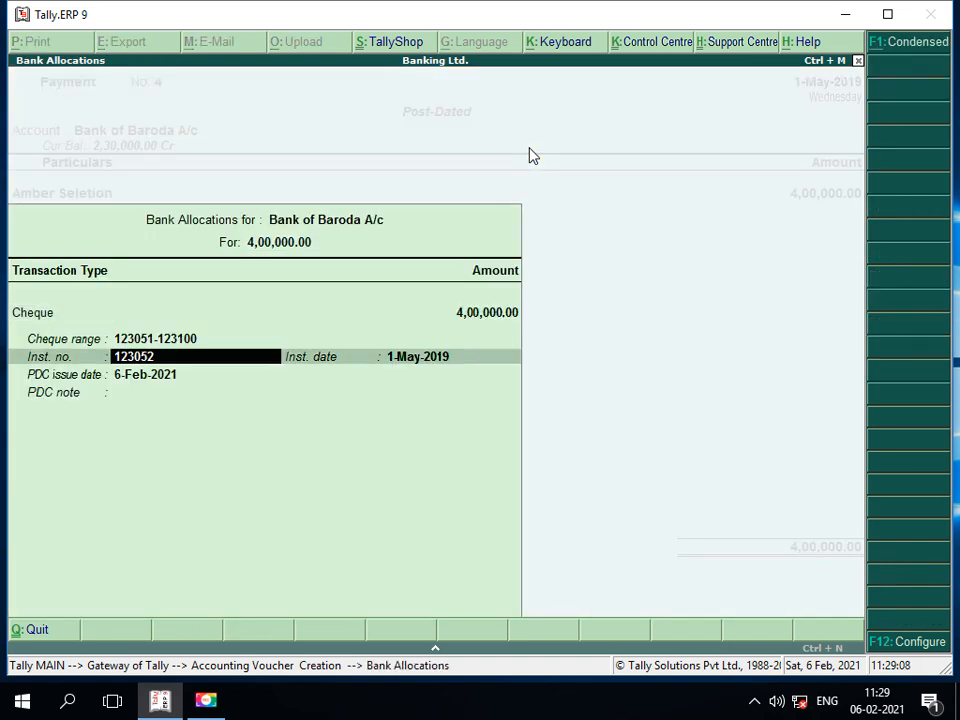
key(shift+Tab)
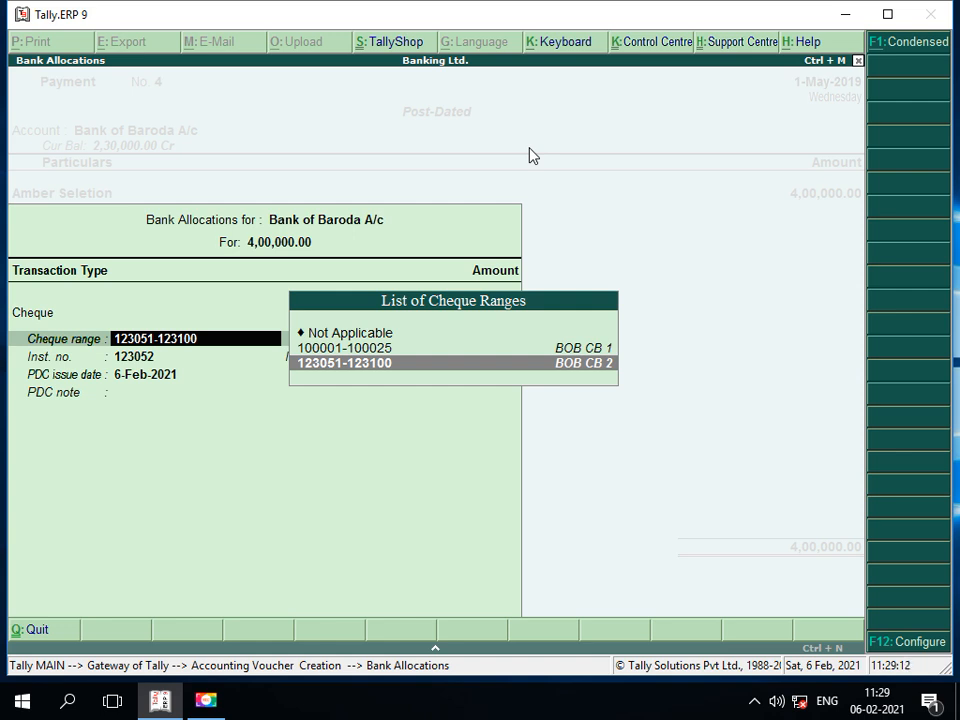
key(Up)
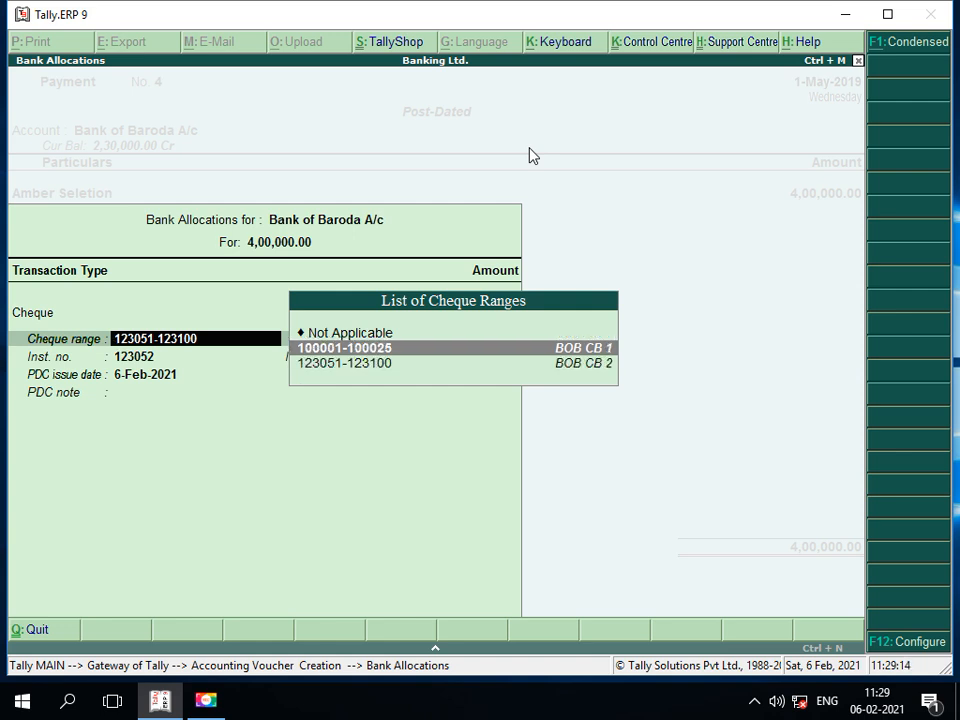
key(Return)
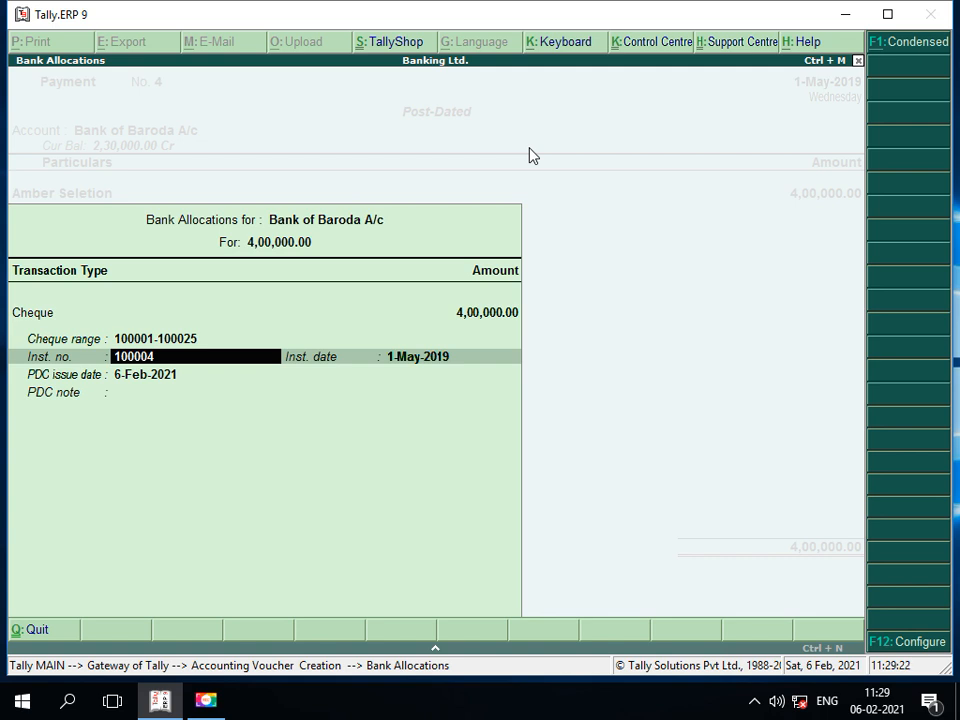
Keep the proposed instrument number and date, set the PDC issue date to 1-Apr-2019, and leave the PDC note blank
key(Return)
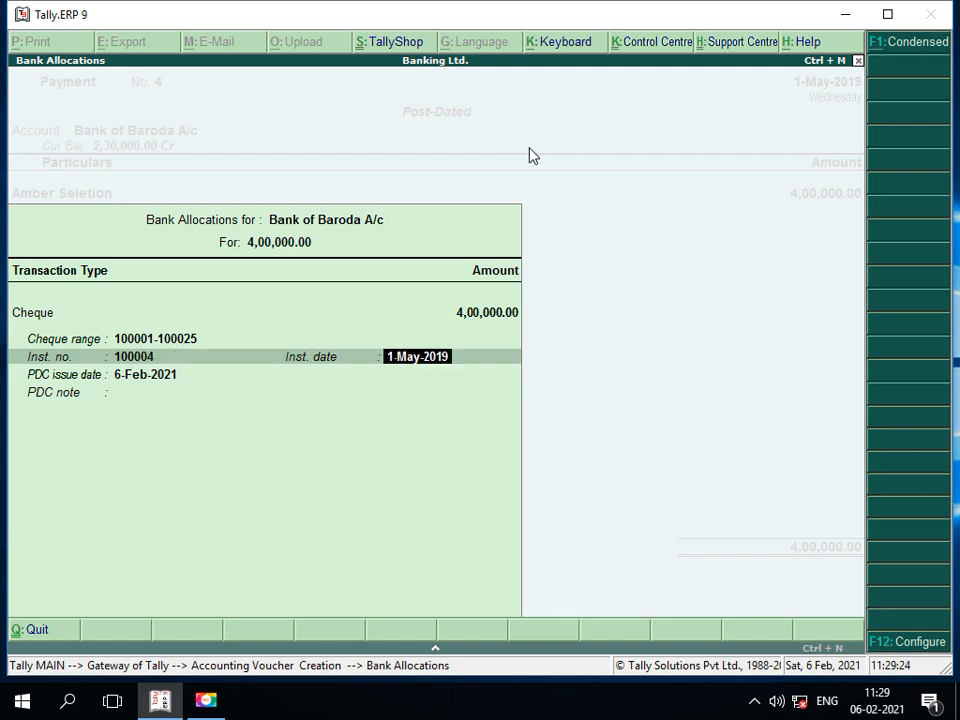
key(Return)
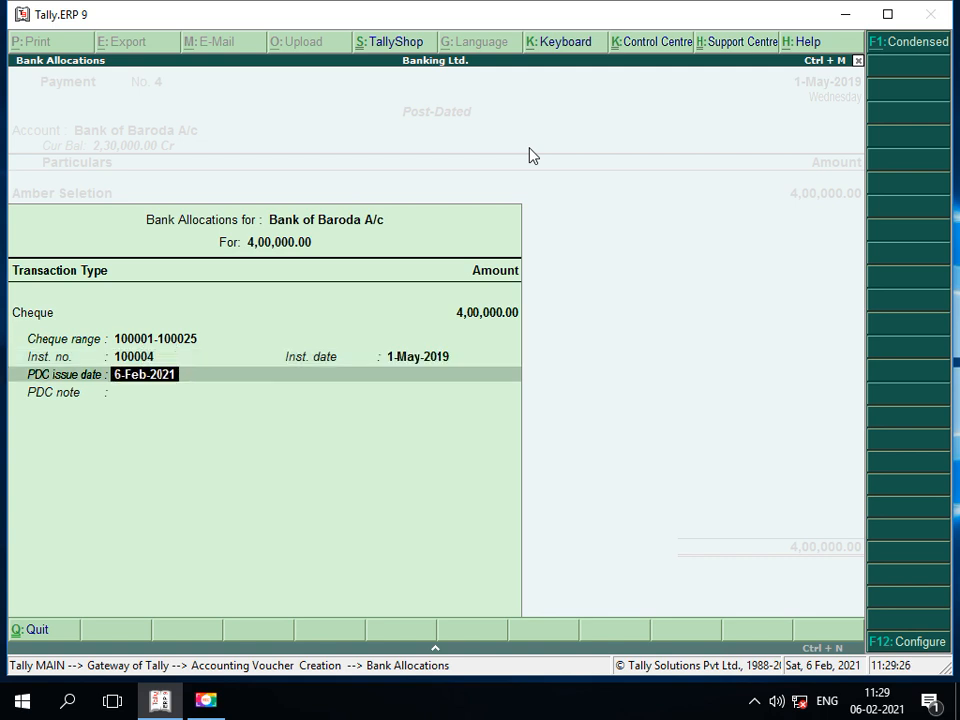
text(1-4-19)
key(Return)
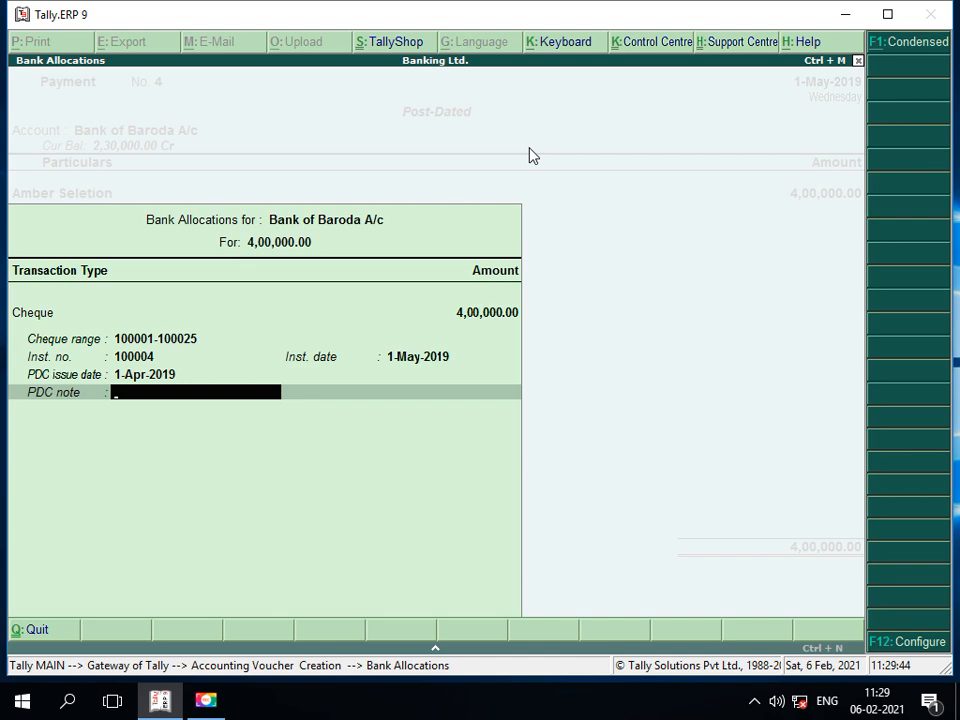
key(Return)
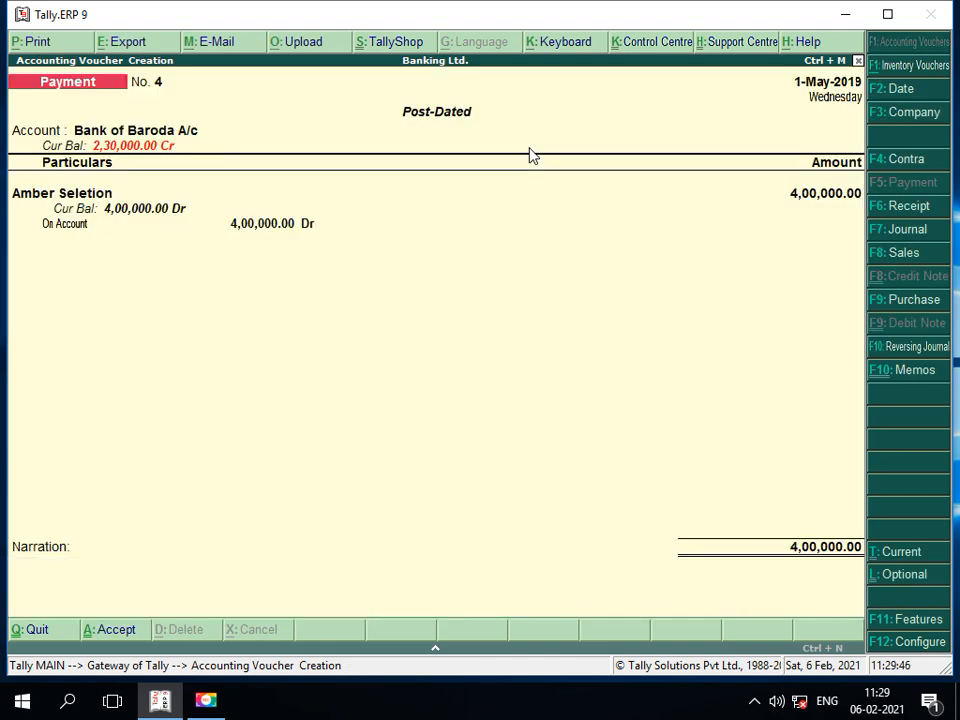
Save the post-dated payment voucher without a narration, skip printing the cheque, and return to the Gateway of Tally
key(Return)
key(Return)
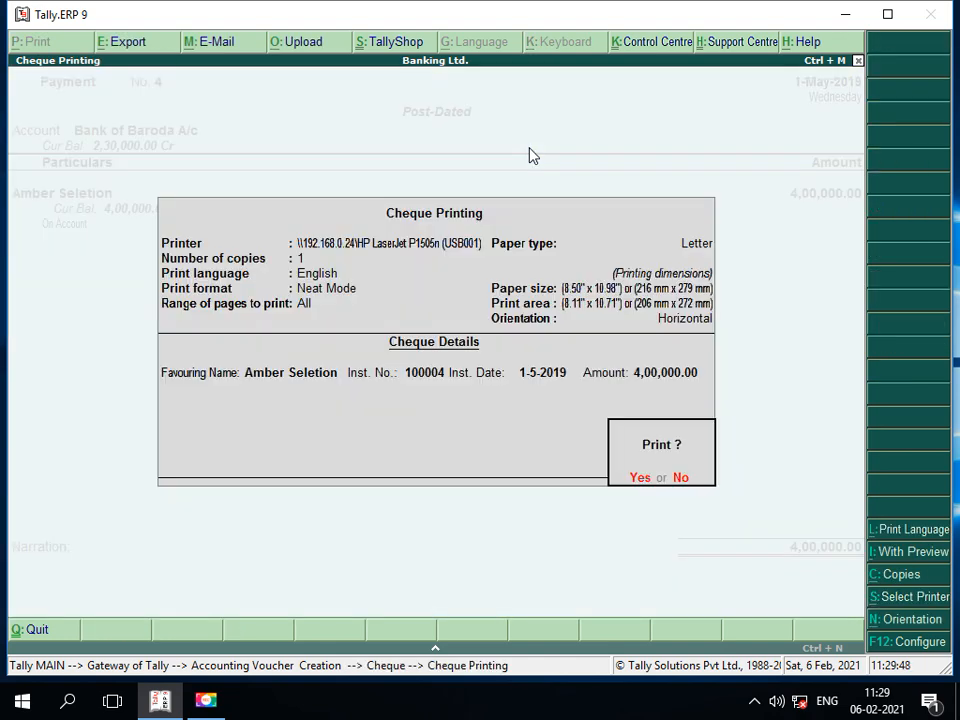
key(Escape)
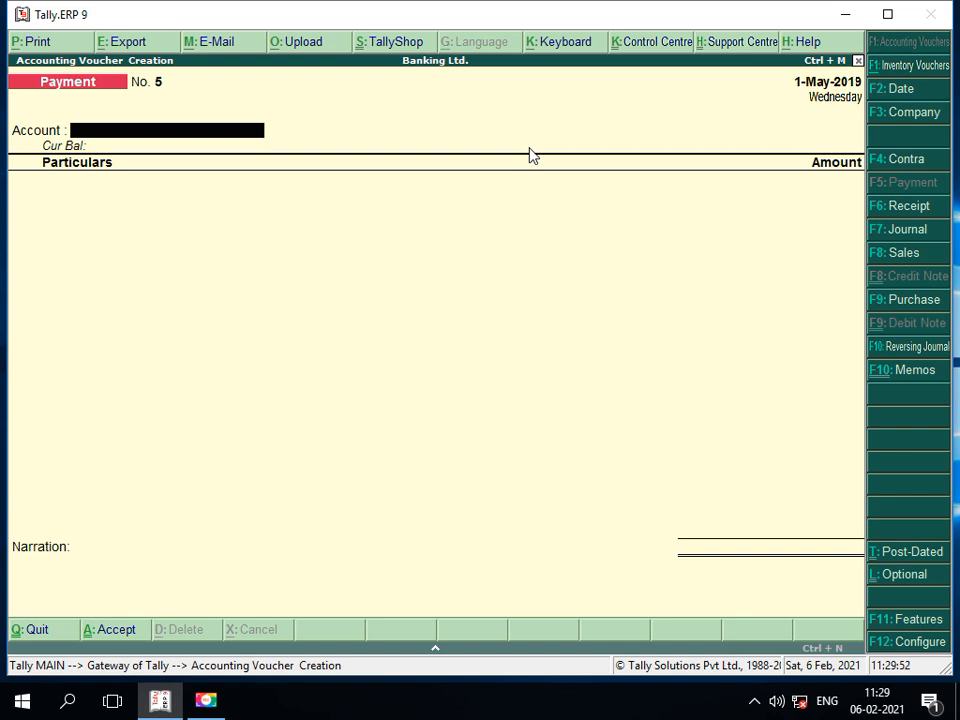
key(Escape)
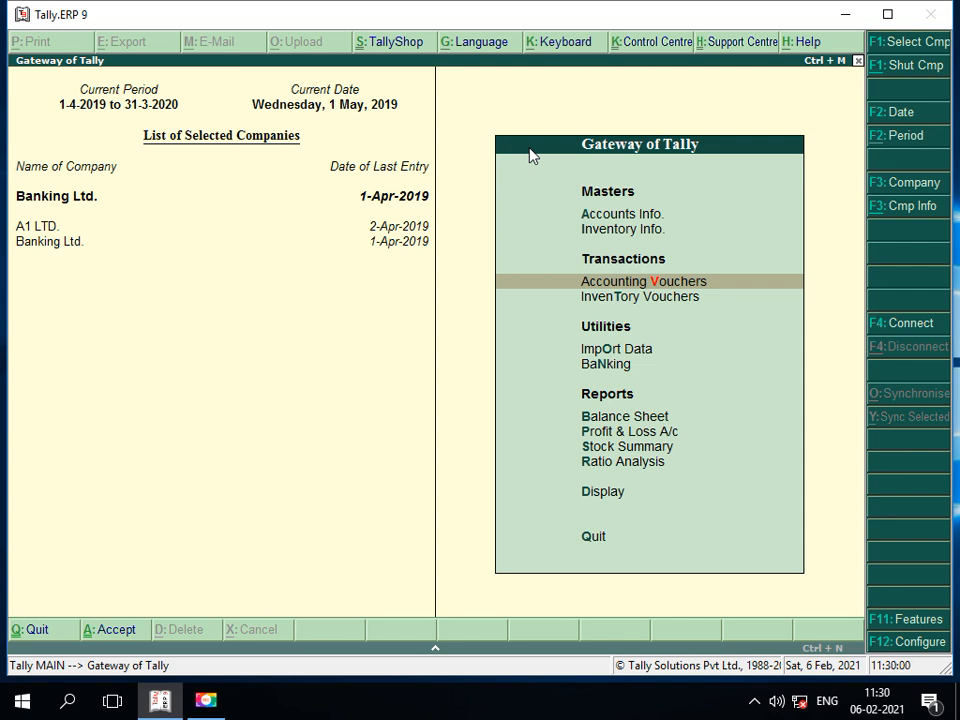
Check the Amber Seletion payment in the Day Book, open its voucher, and return to the Gateway of Tally
key(d)
key(a)
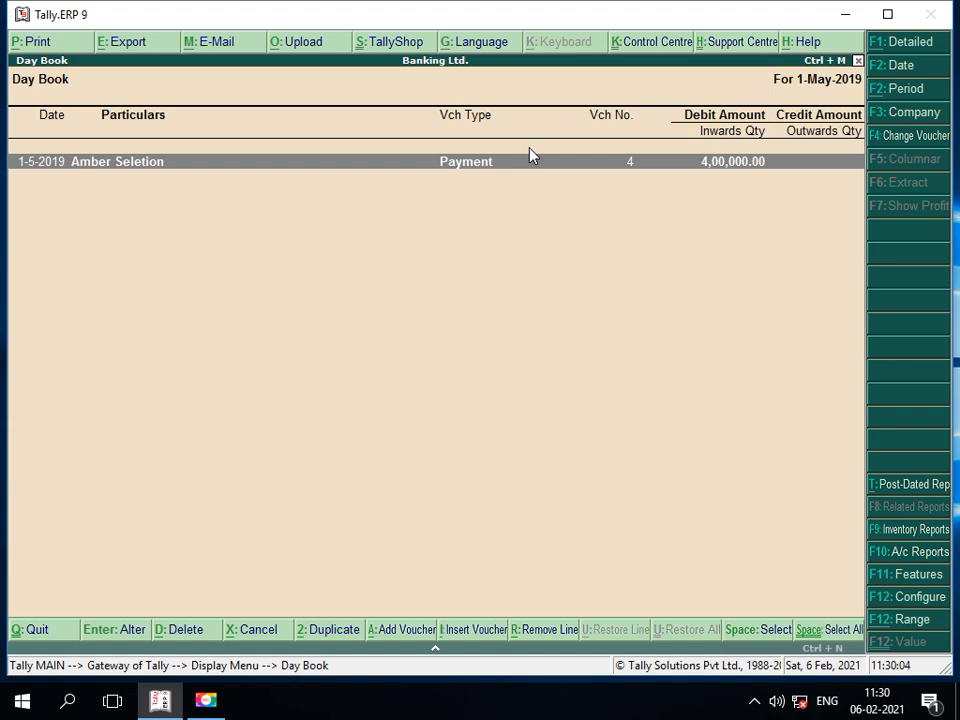
key(Return)
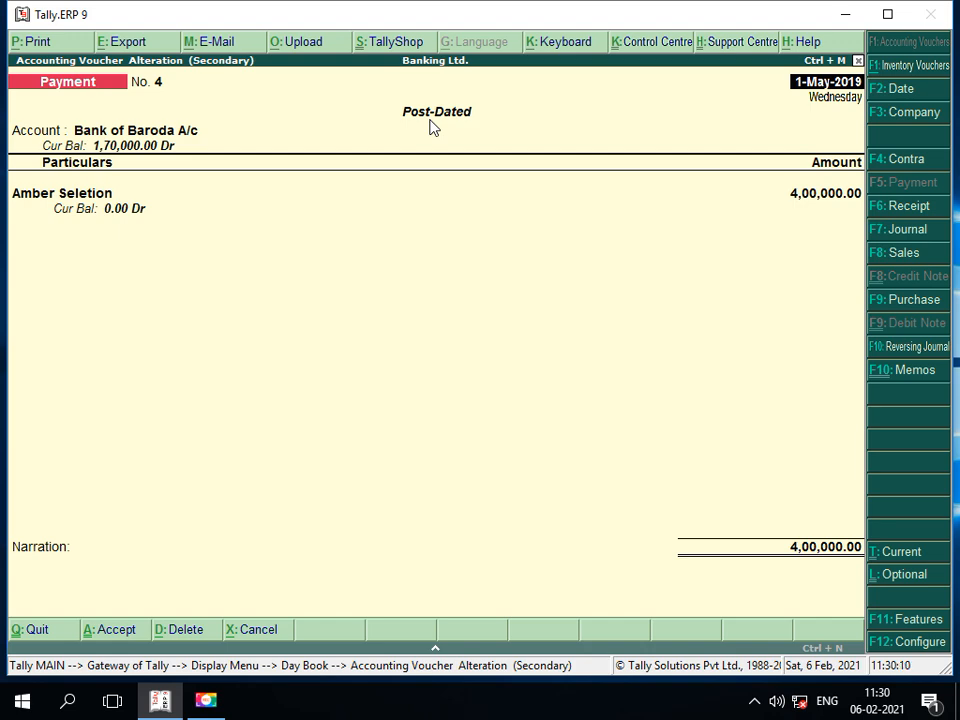
key(Escape)
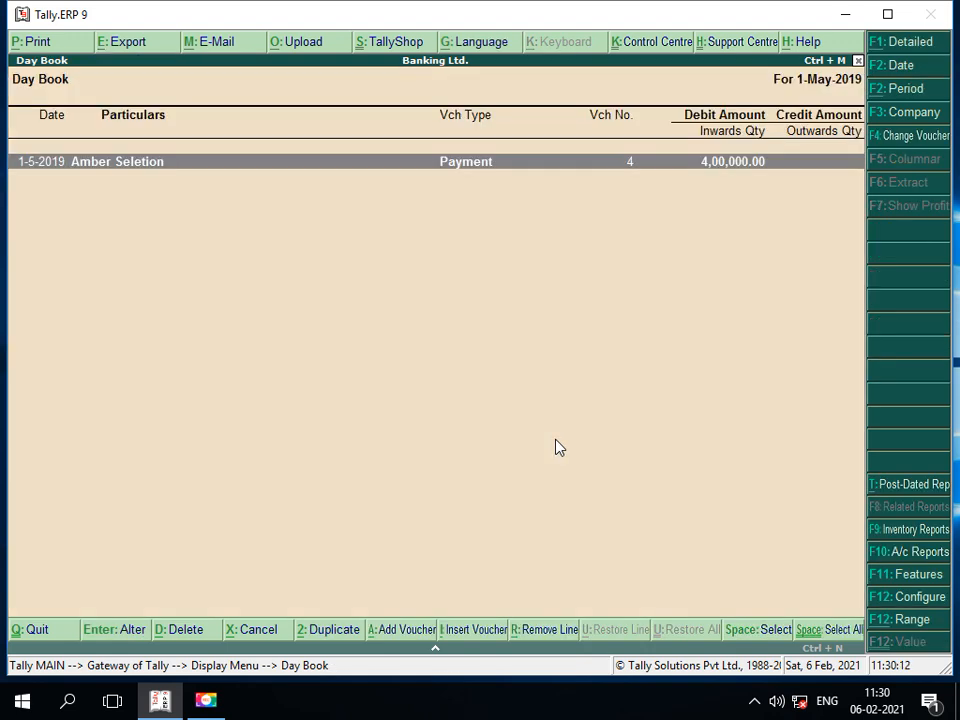
key(Escape)
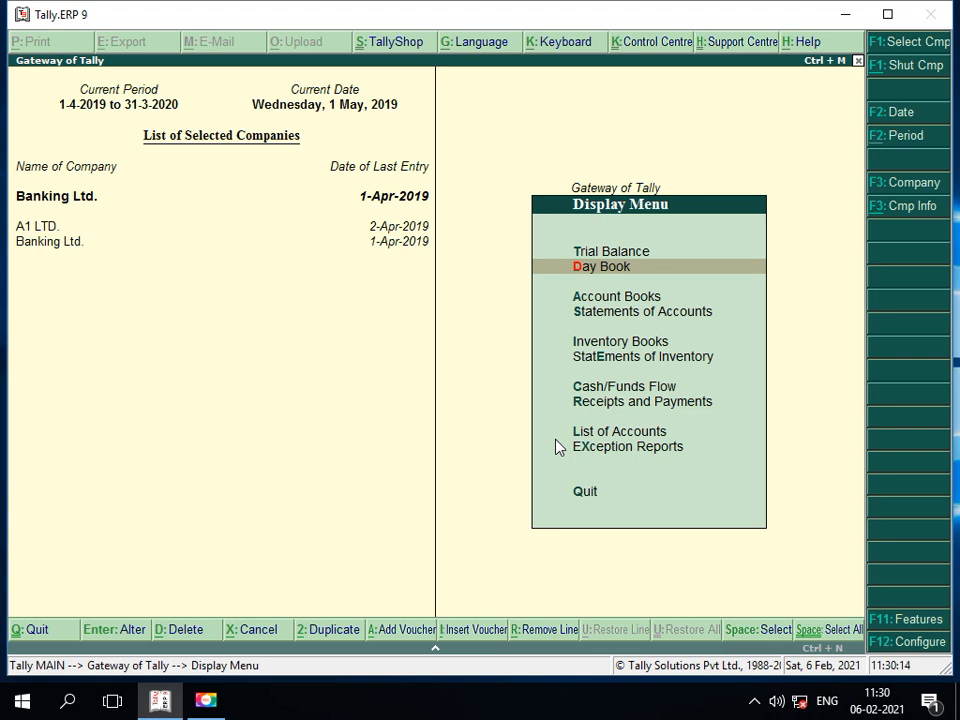
key(Escape)
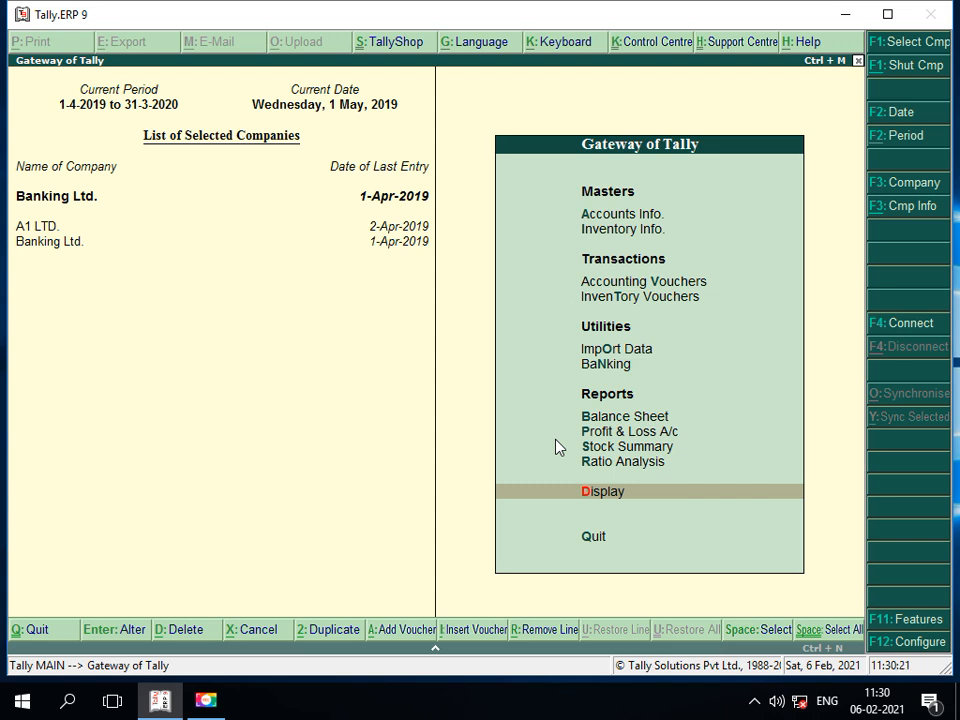
Set the company's current date to 1-4-2019
click(903, 122)
text(1)
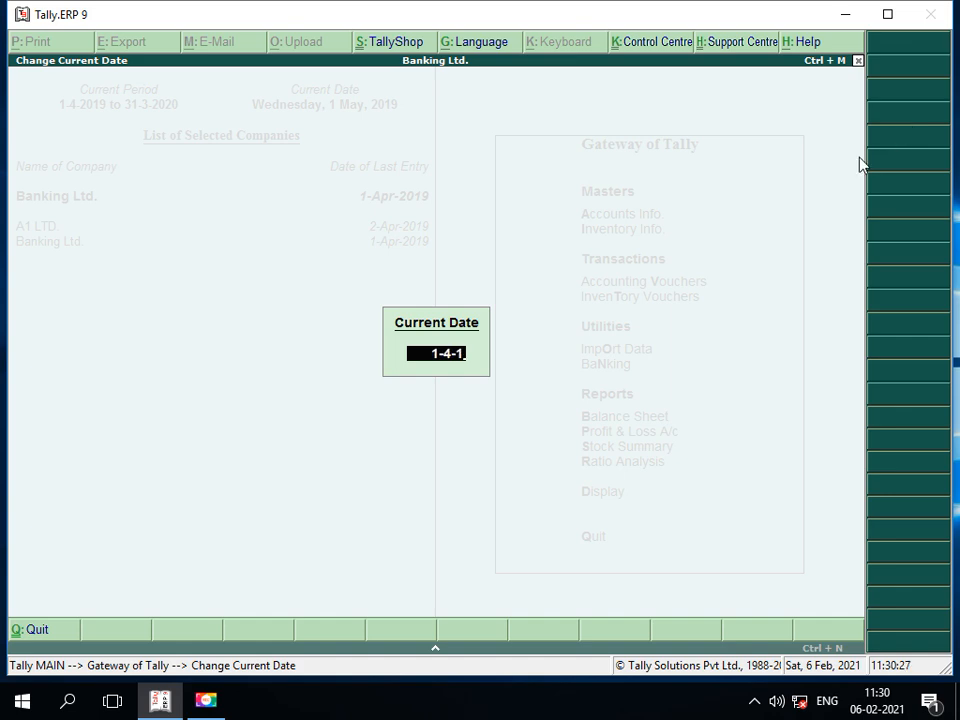
text(-4-2019)
key(Return)
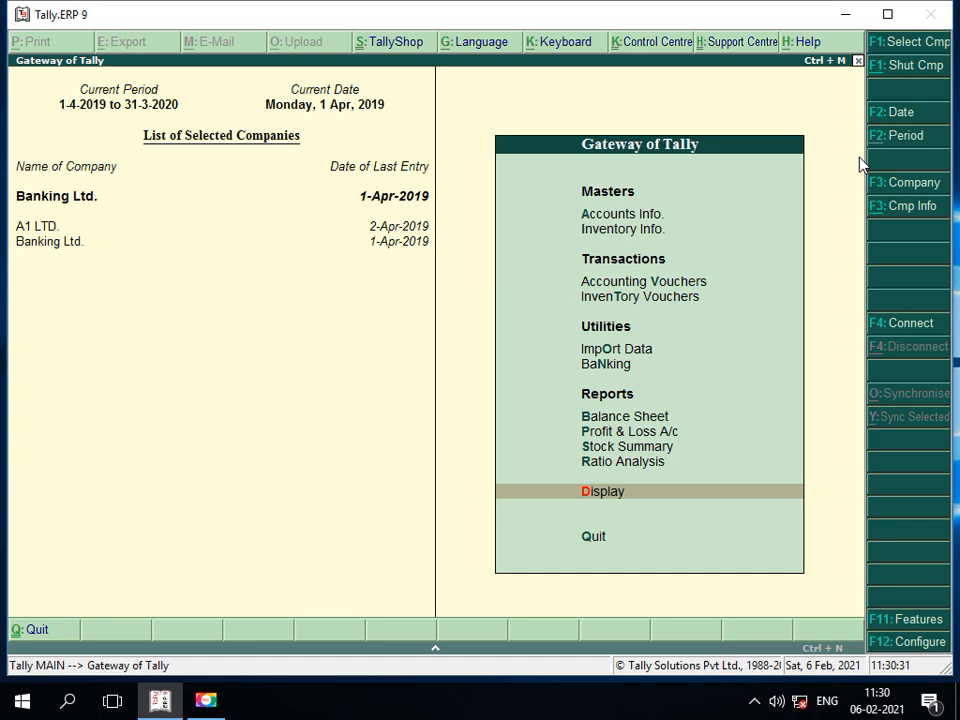
Display the Post-Dated Vouchers list from the Exception Reports
key(Return)
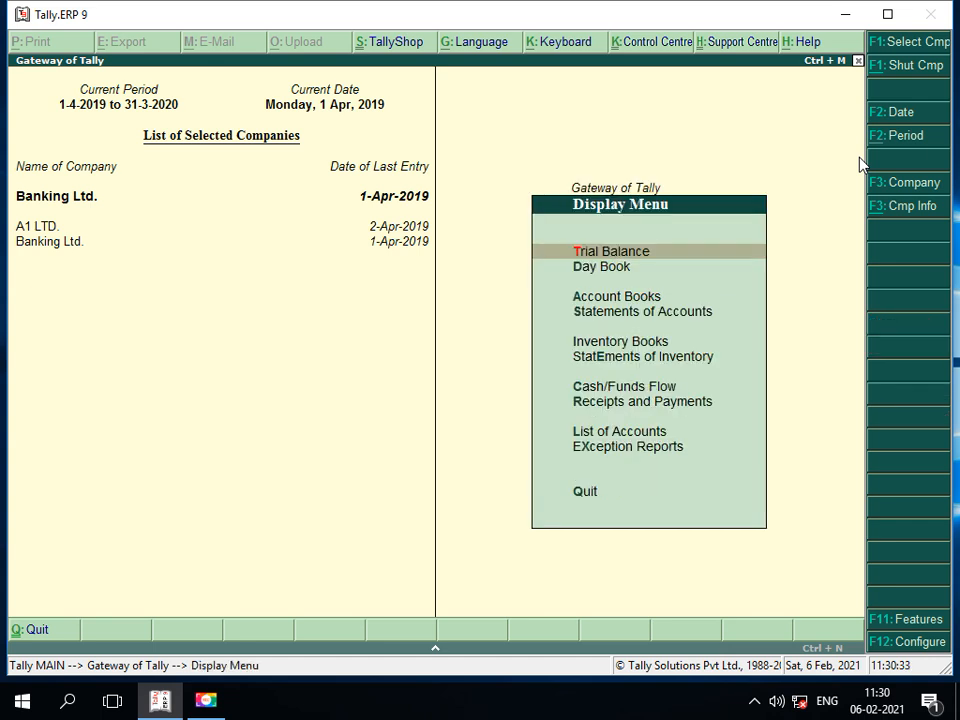
key(Down)
key(Down)
key(Down)
key(Down)
key(Down)
key(Down)
key(Down)
key(Down)
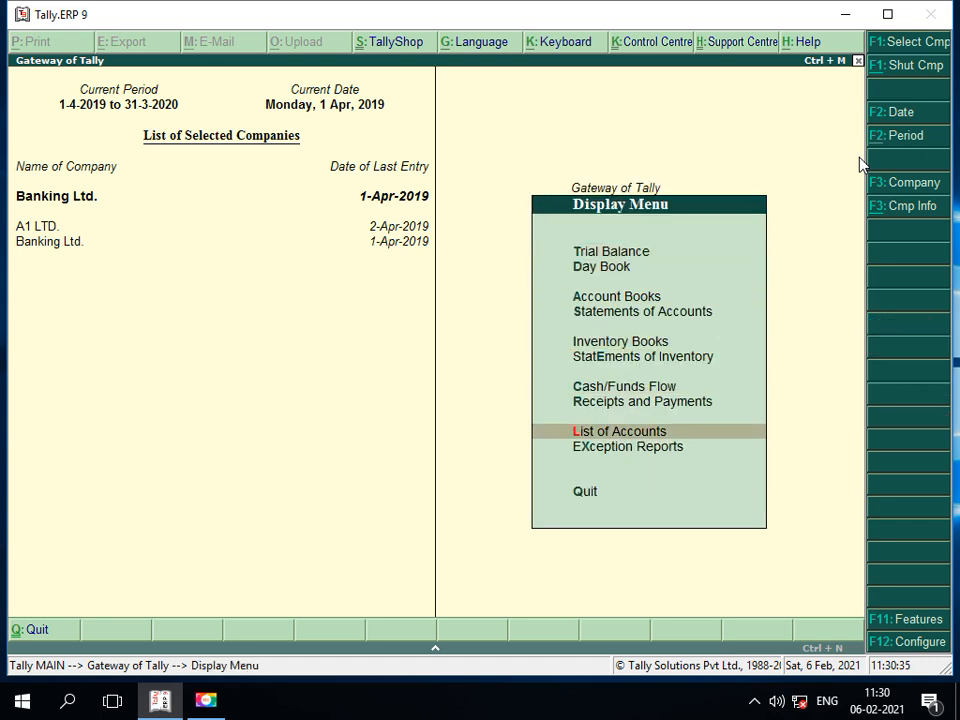
key(Down)
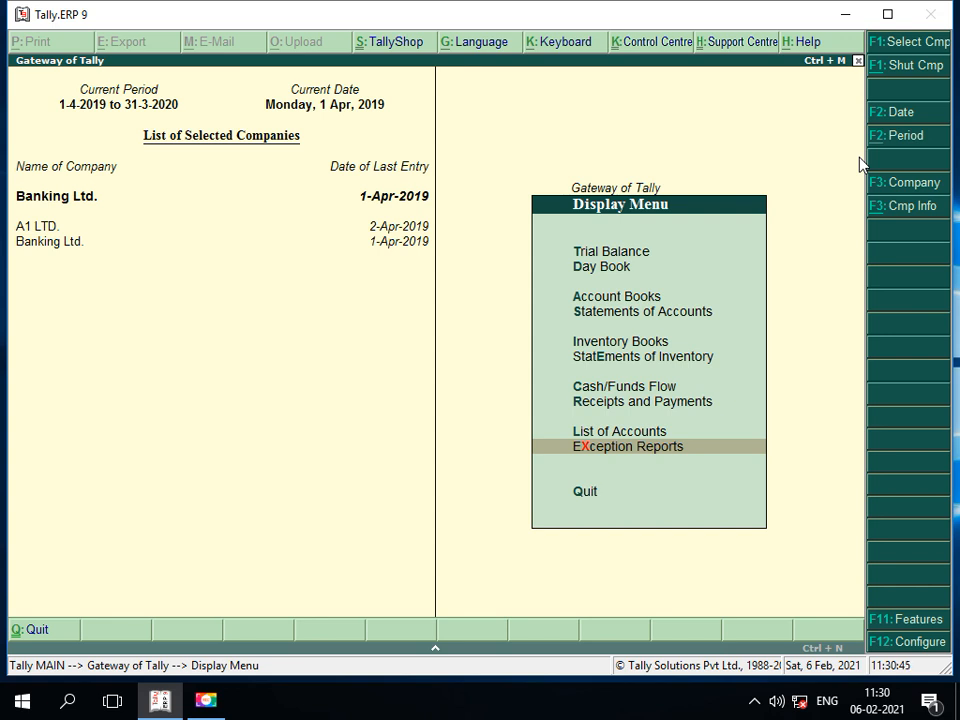
key(Return)
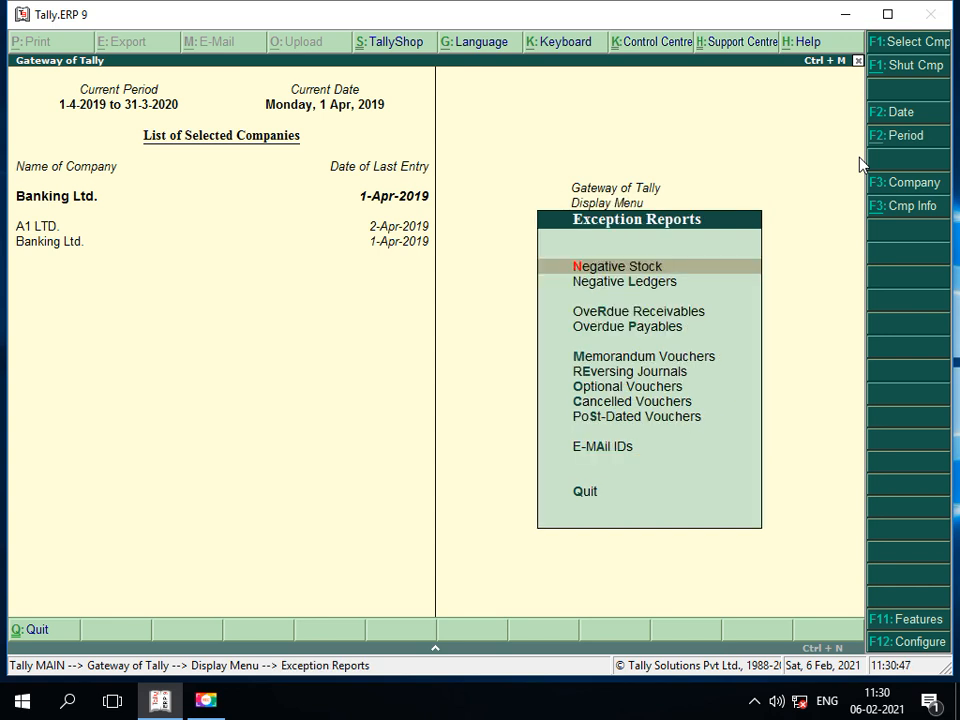
key(Down)
key(Down)
key(Down)
key(Down)
key(Down)
key(Down)
key(Down)
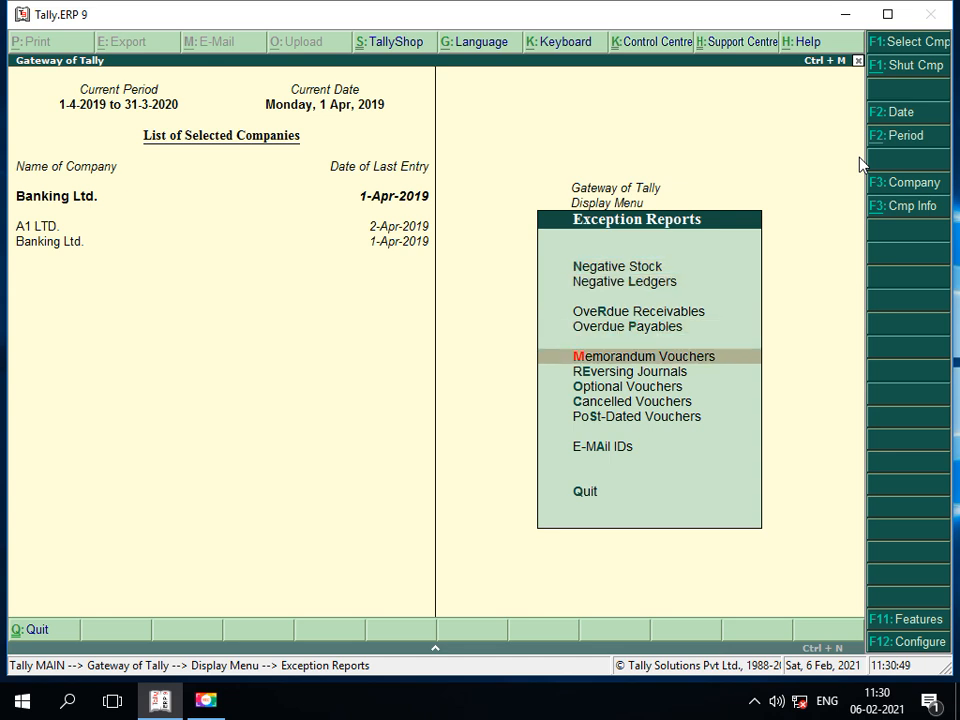
key(Down)
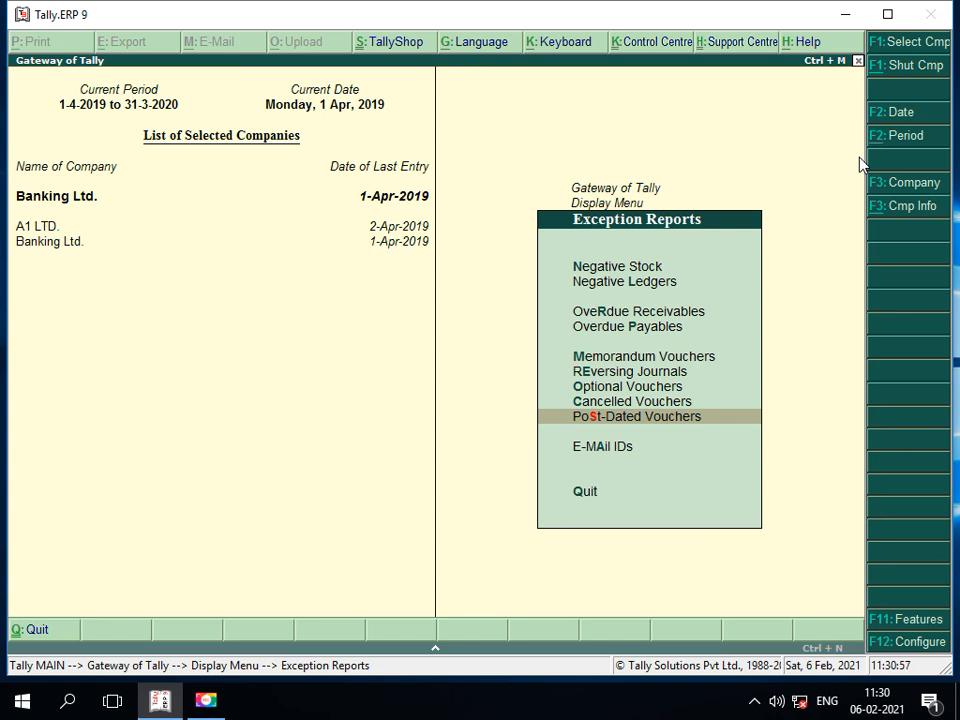
key(Return)
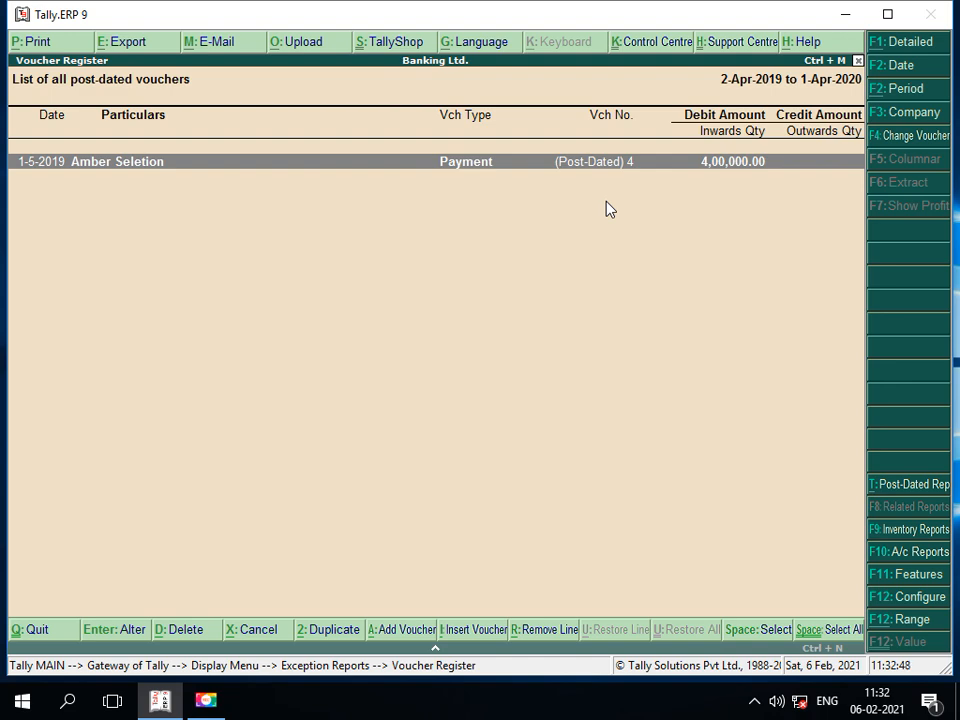
Leave the report, start a new receipt voucher, mark it as Post-Dated and set its date to 1-Jun-2019
key(Escape)
key(Escape)
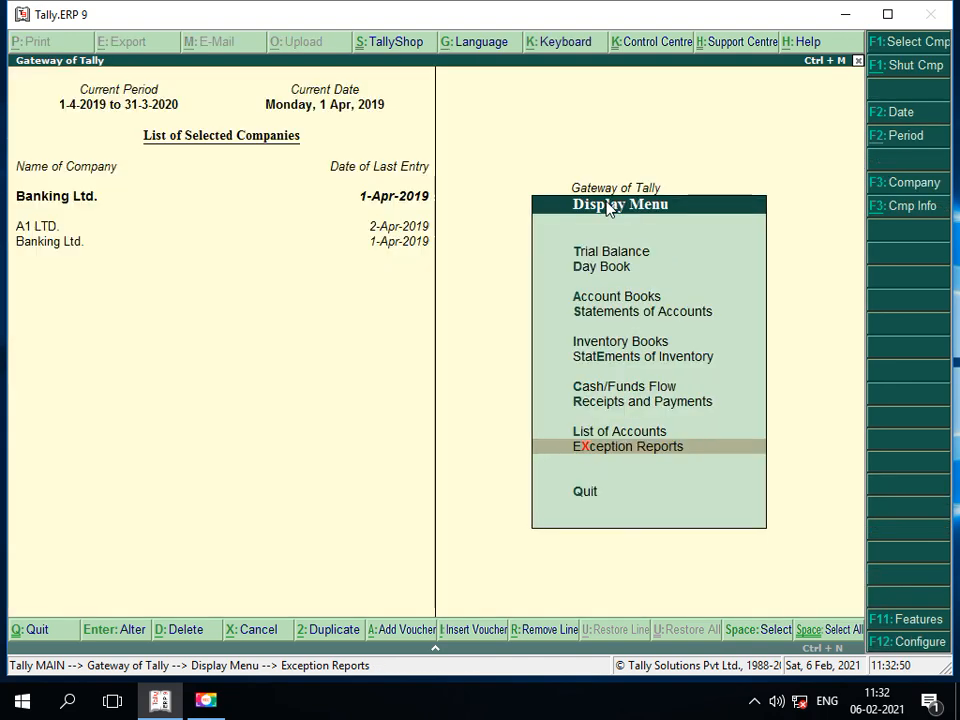
key(Escape)
key(v)
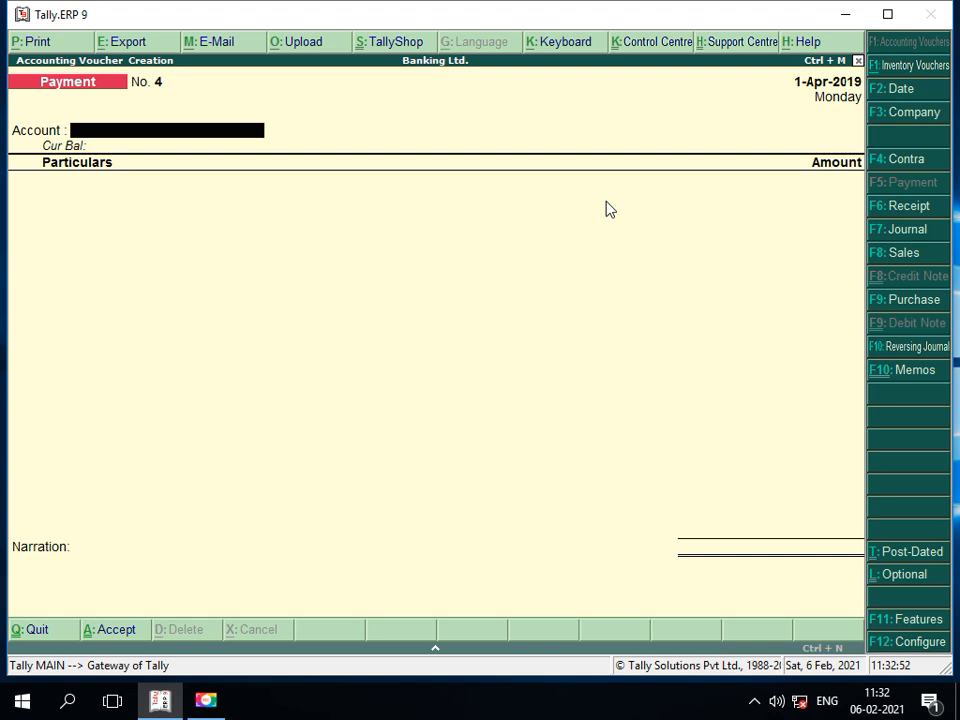
click(909, 208)
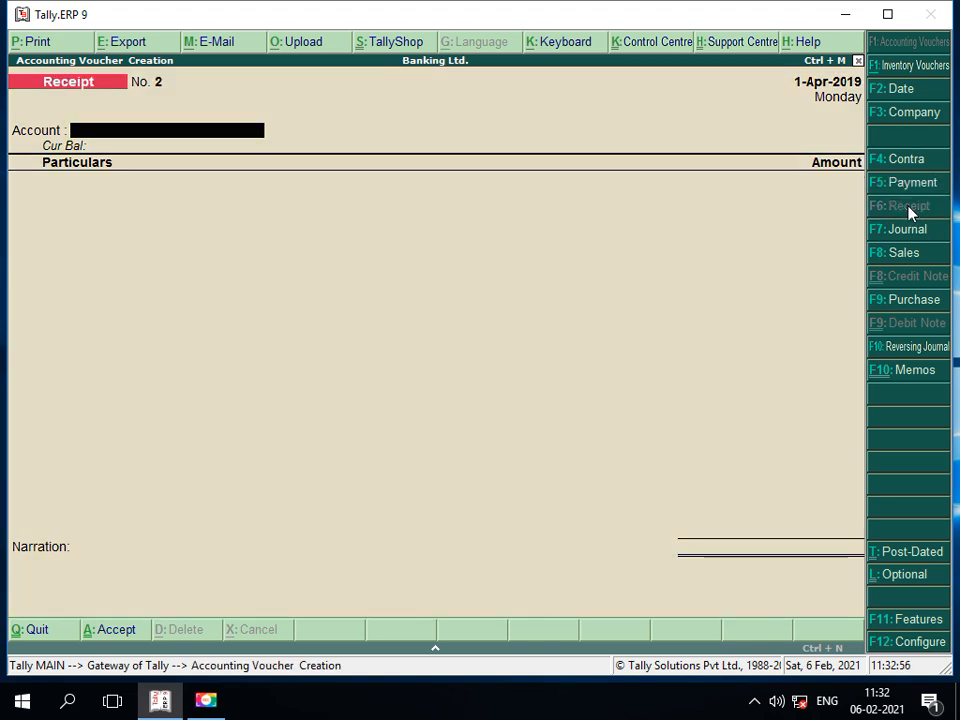
click(896, 553)
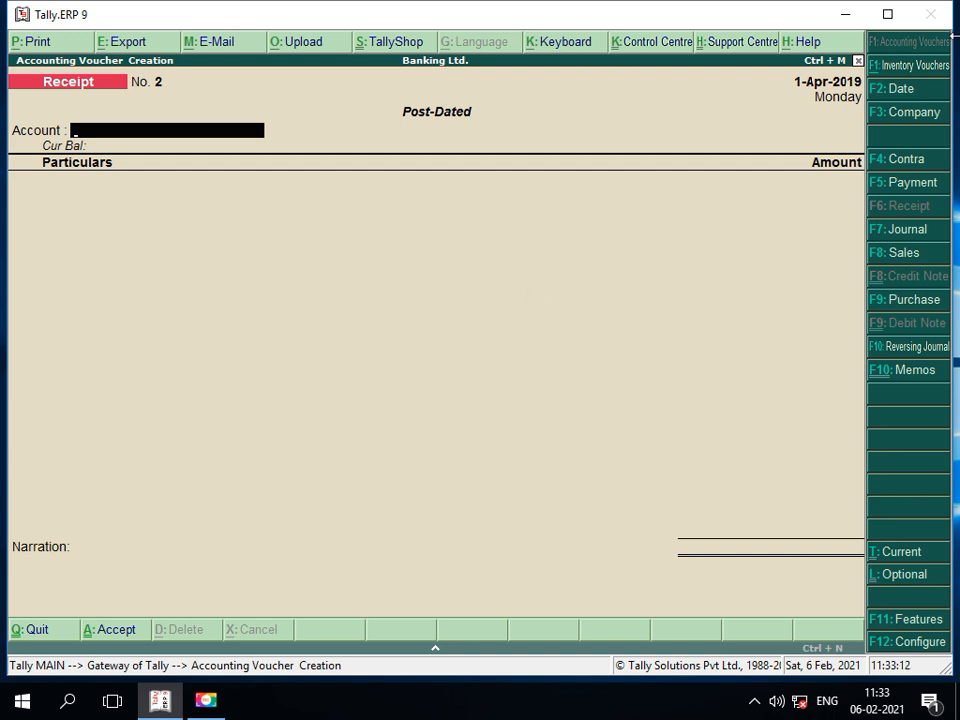
click(902, 88)
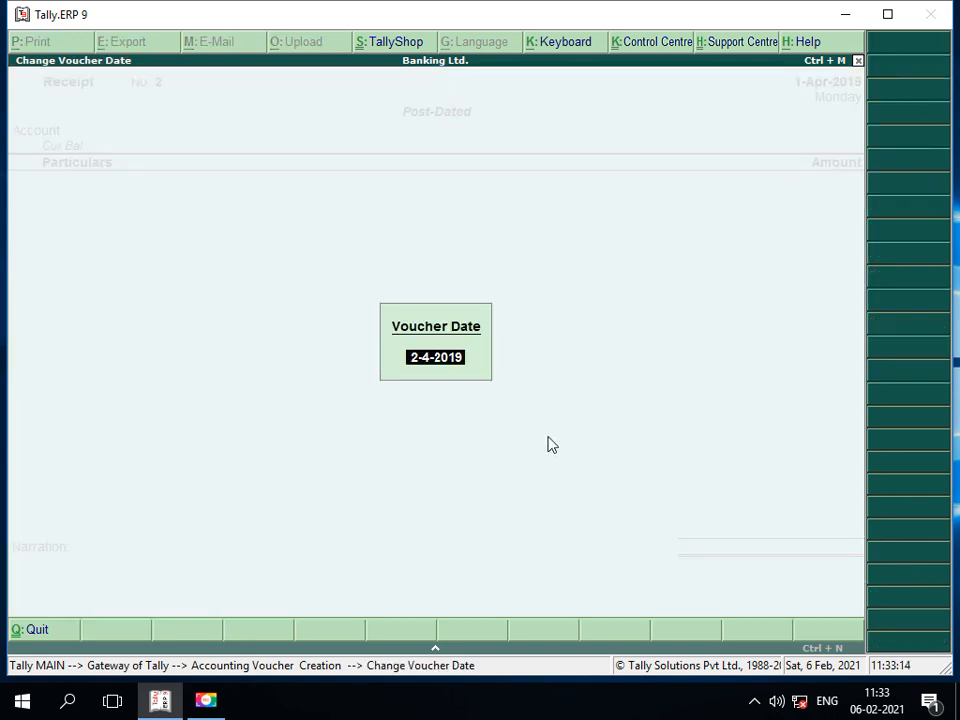
text(1-6)
key(Return)
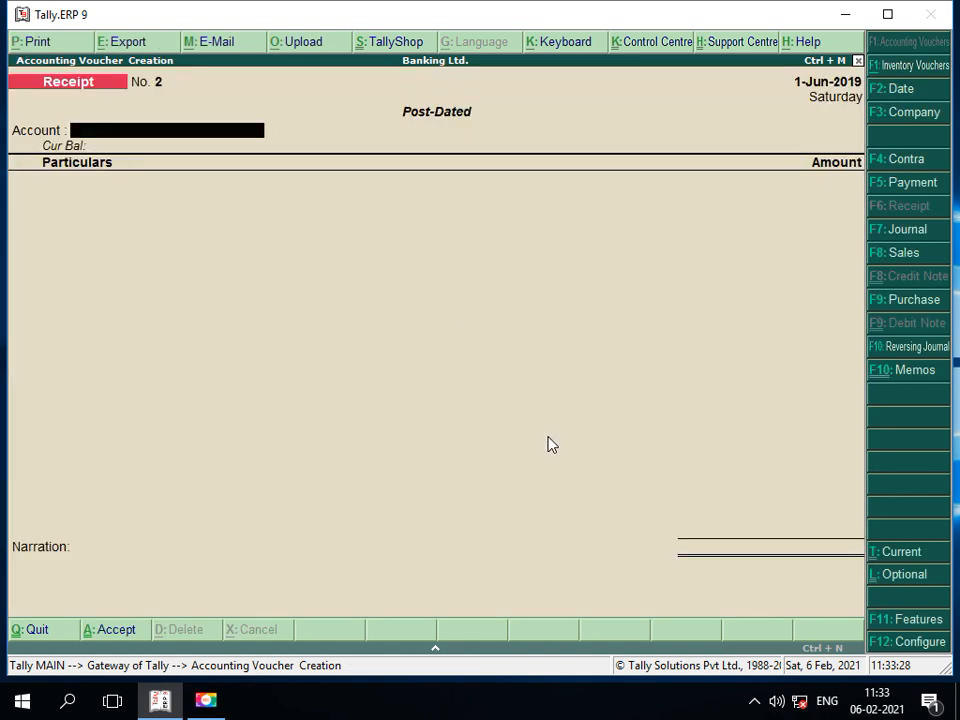
Choose Bank of Baroda A/c as the receiving account of the post-dated receipt
key(Down)
key(Down)
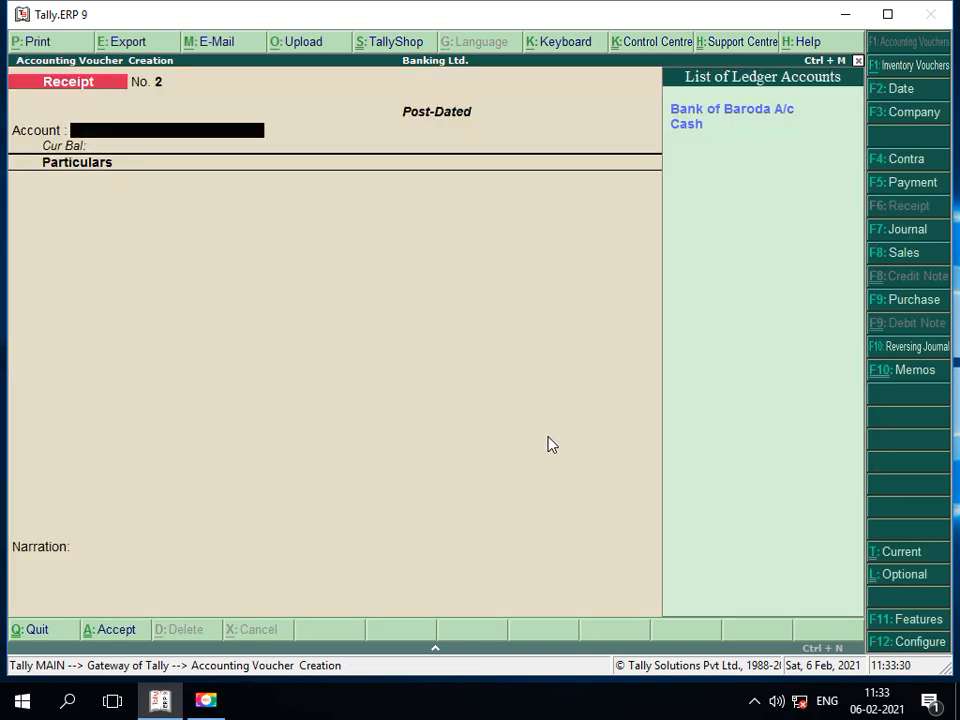
key(Return)
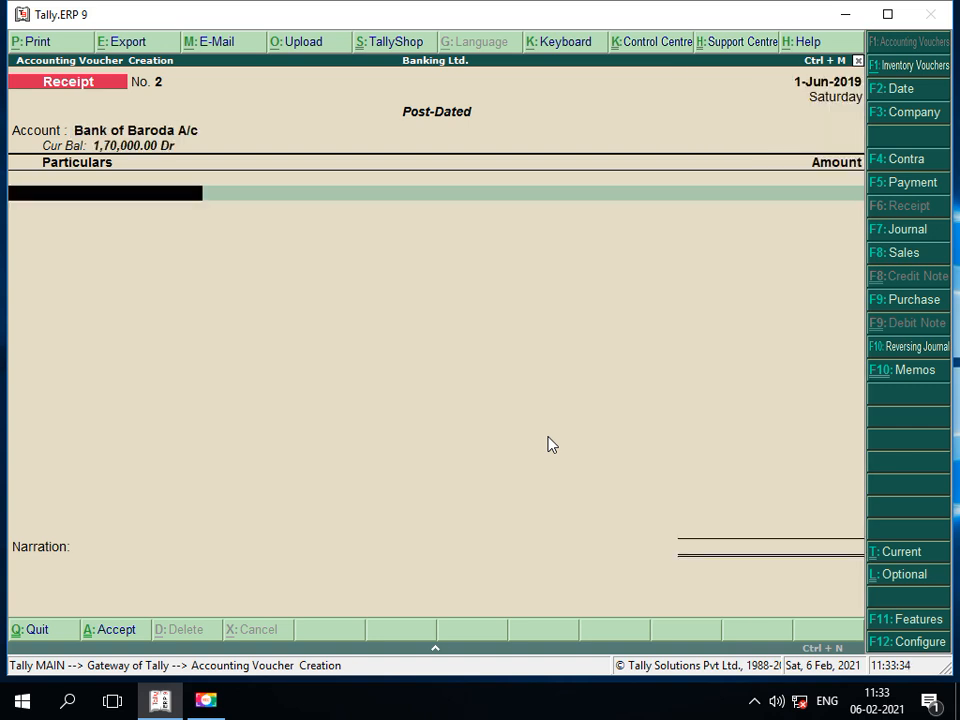
Start a new party ledger from the receipt, enter the party's name and place it under Sundry Debtors
key(alt+c)
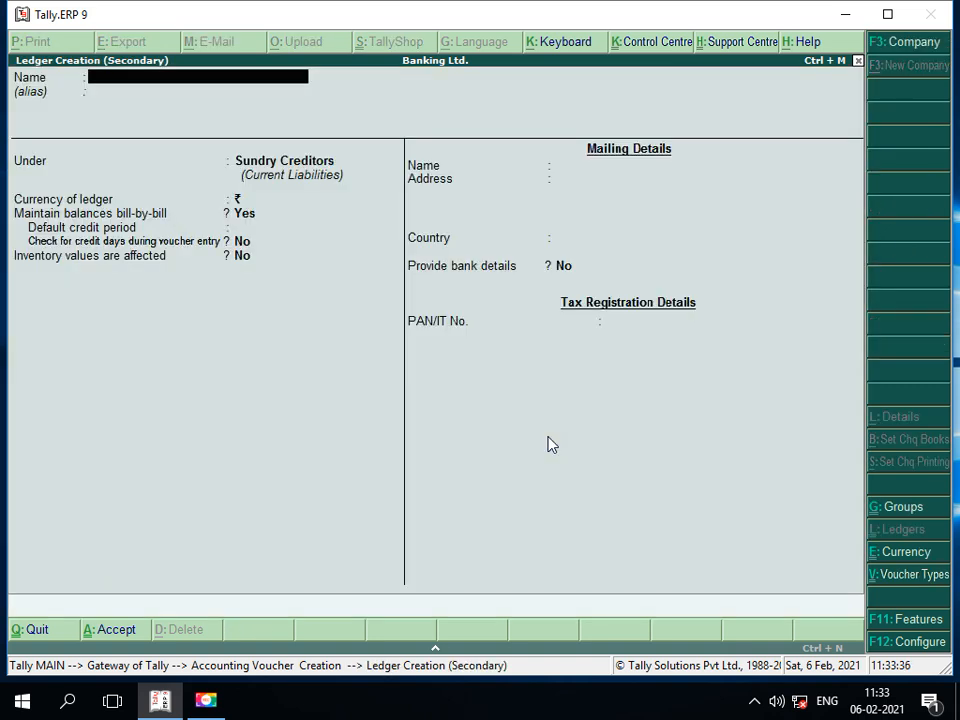
text(Hiteshbhai)
key(Return)
key(Return)
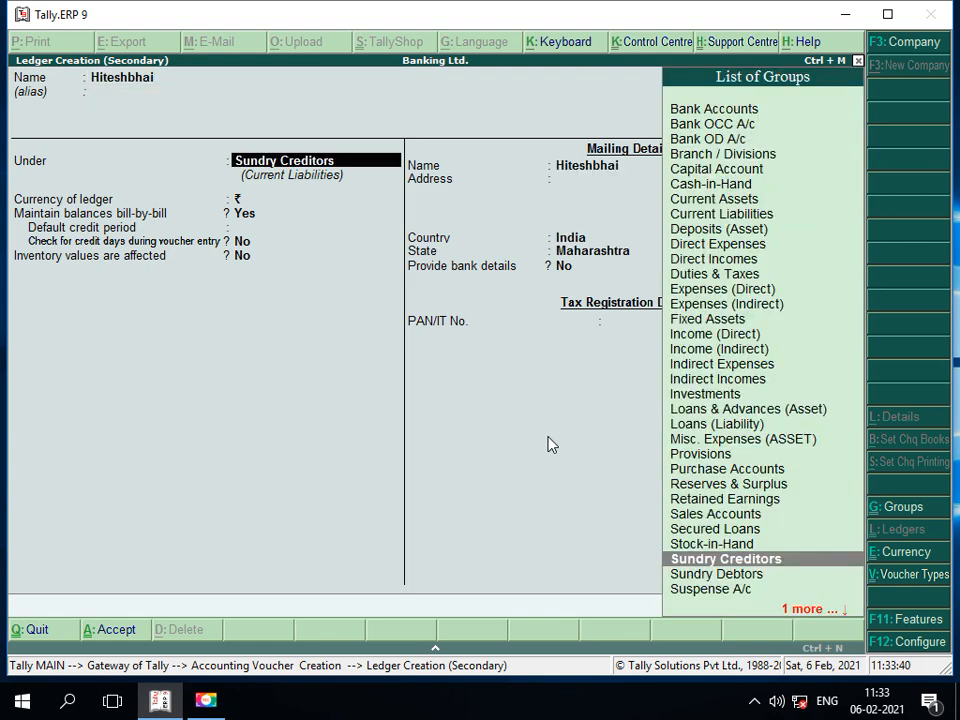
text(Su)
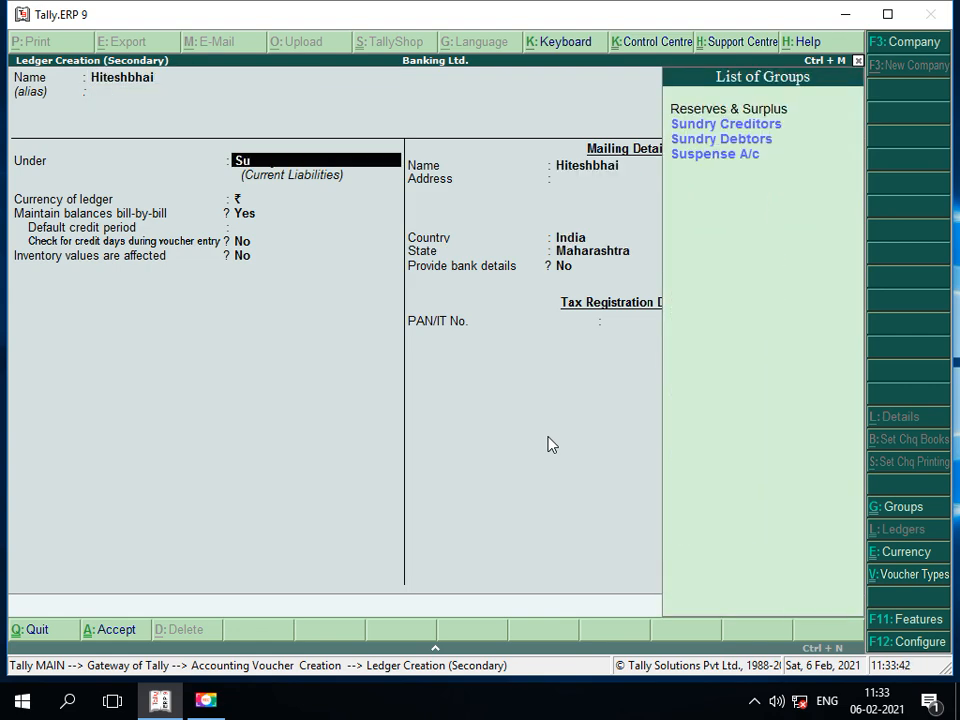
key(Down)
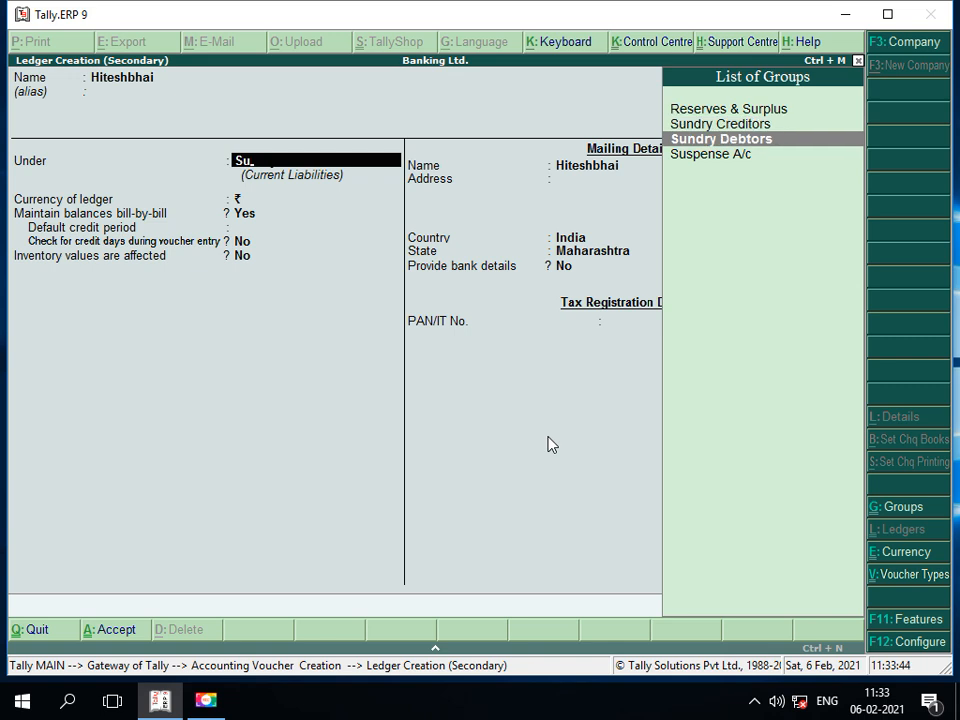
key(Return)
Keep the remaining default details of the new party ledger and save it into the receipt
key(Return)
key(Return)
key(Return)
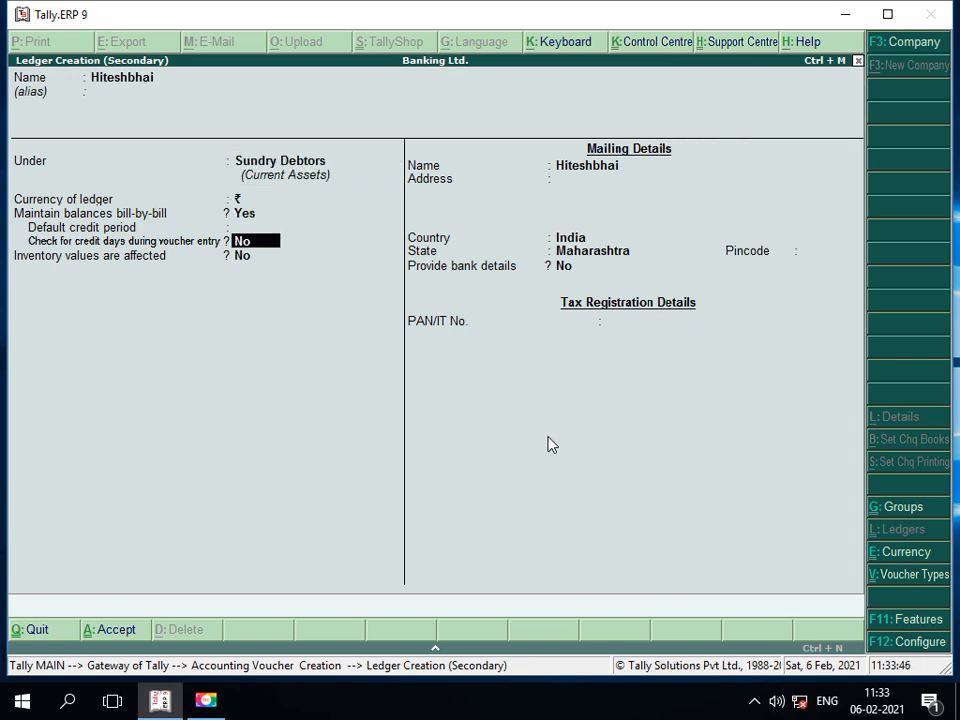
key(Return)
key(Return)
key(Return)
key(Return)
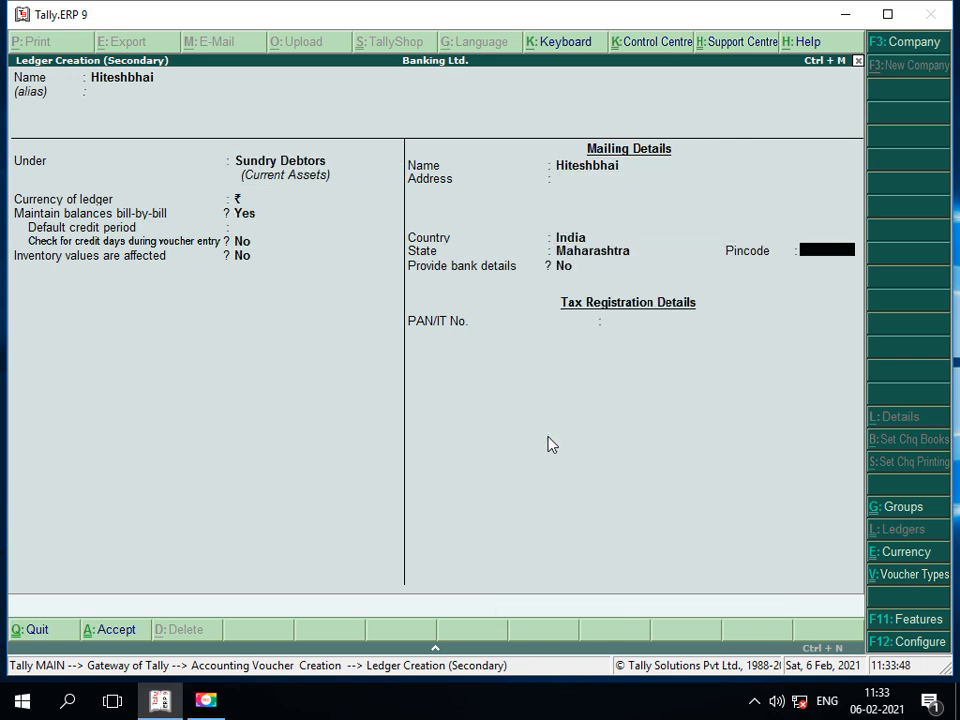
key(Return)
key(Return)
key(Return)
key(Return)
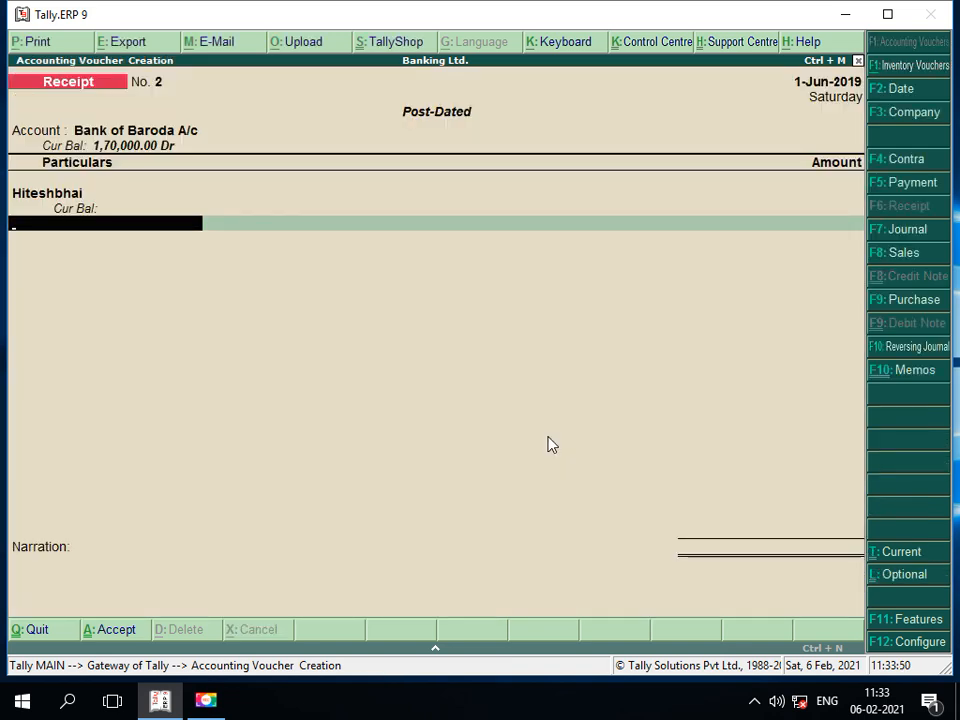
Enter 2,50,000 as the amount received from the new party, allocate it On Account and end the list of entries
key(BackSpace)
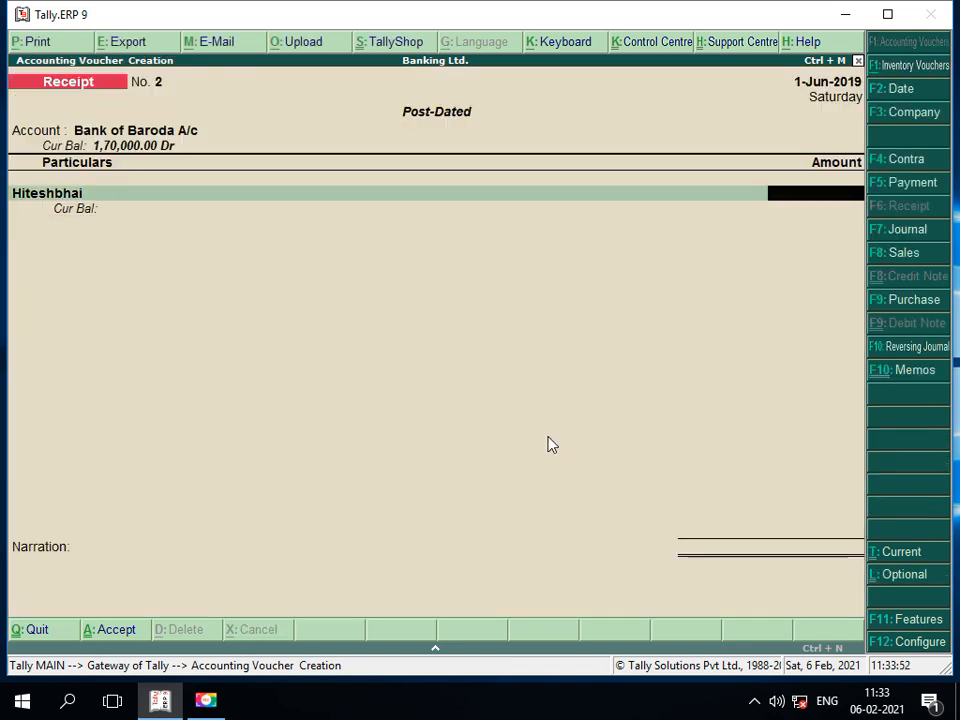
text(250000)
key(Return)
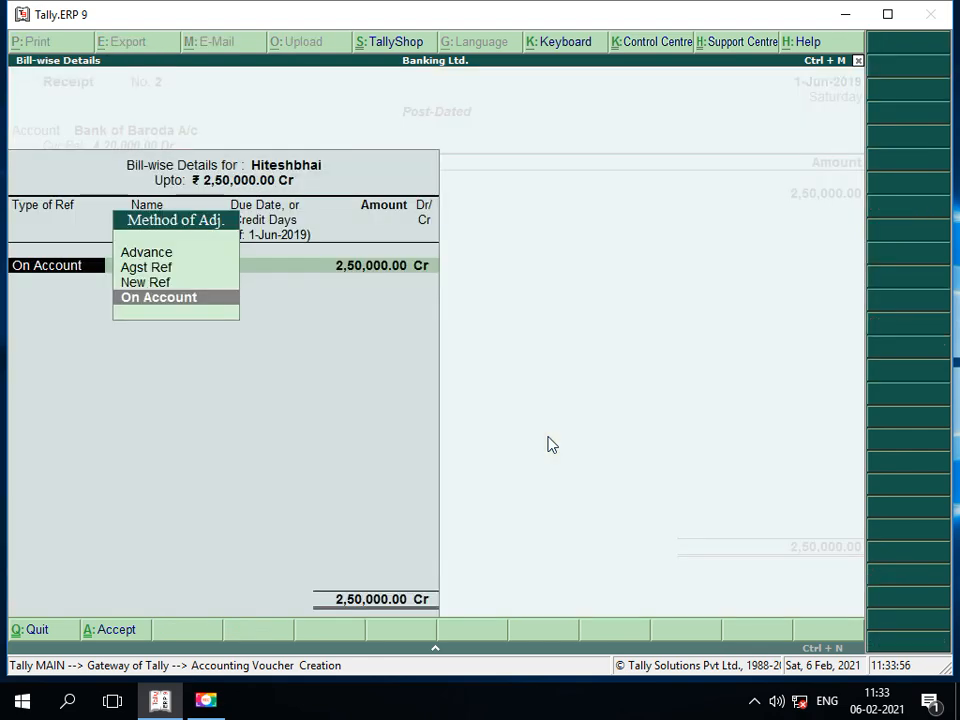
key(Return)
key(Return)
key(Return)
key(Return)
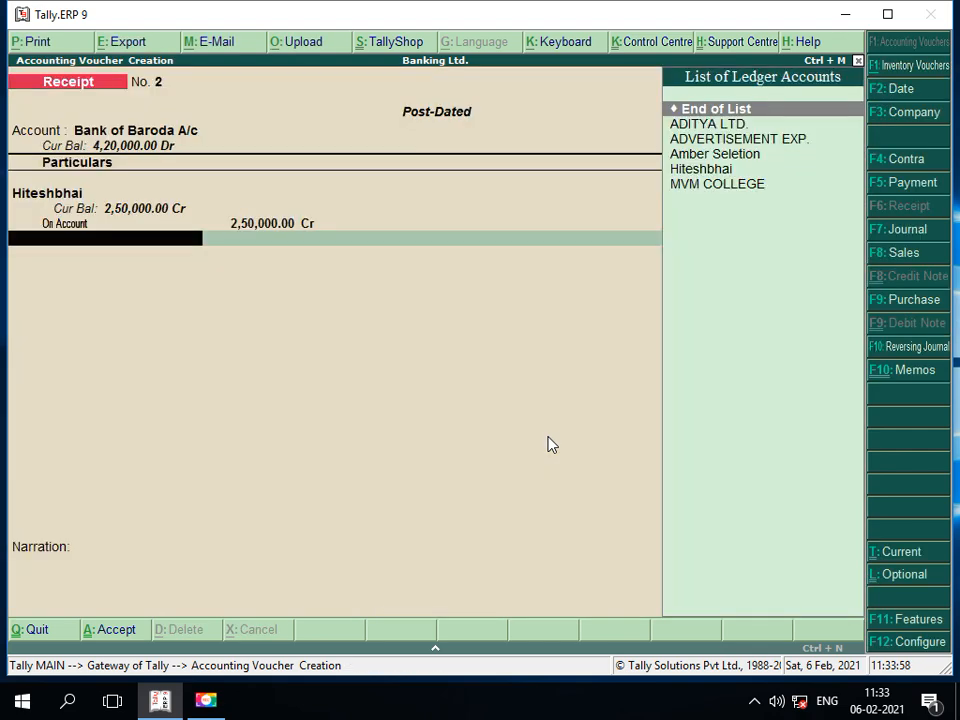
key(Return)
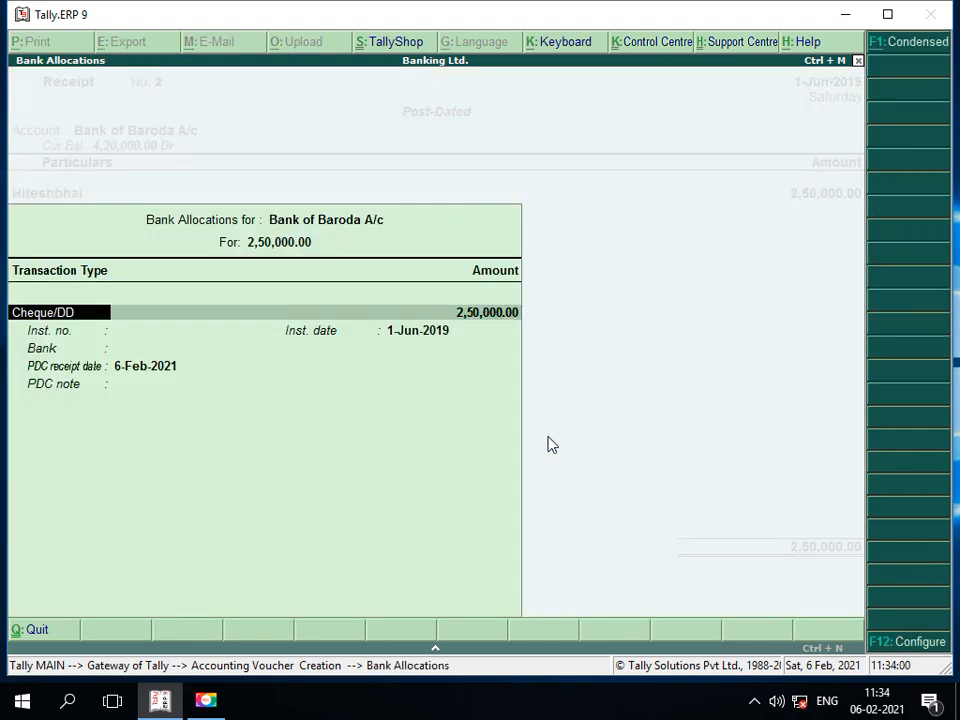
Keep Cheque/DD as the transaction type, enter instrument number 456789 and keep the instrument date 1-Jun-2019
key(Return)
key(Return)
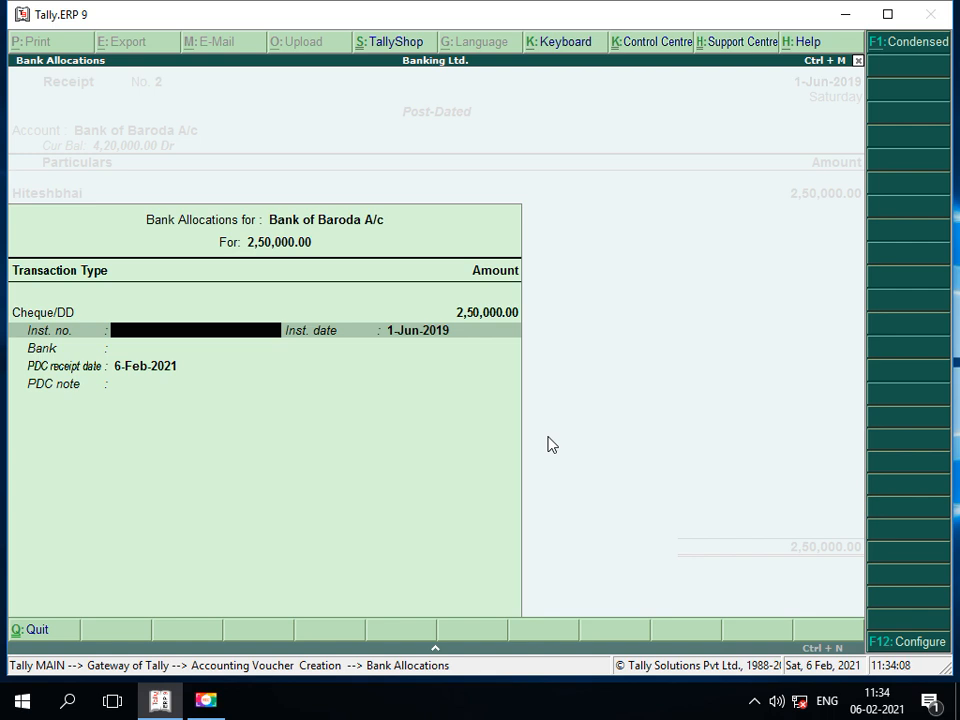
text(456789)
key(Return)
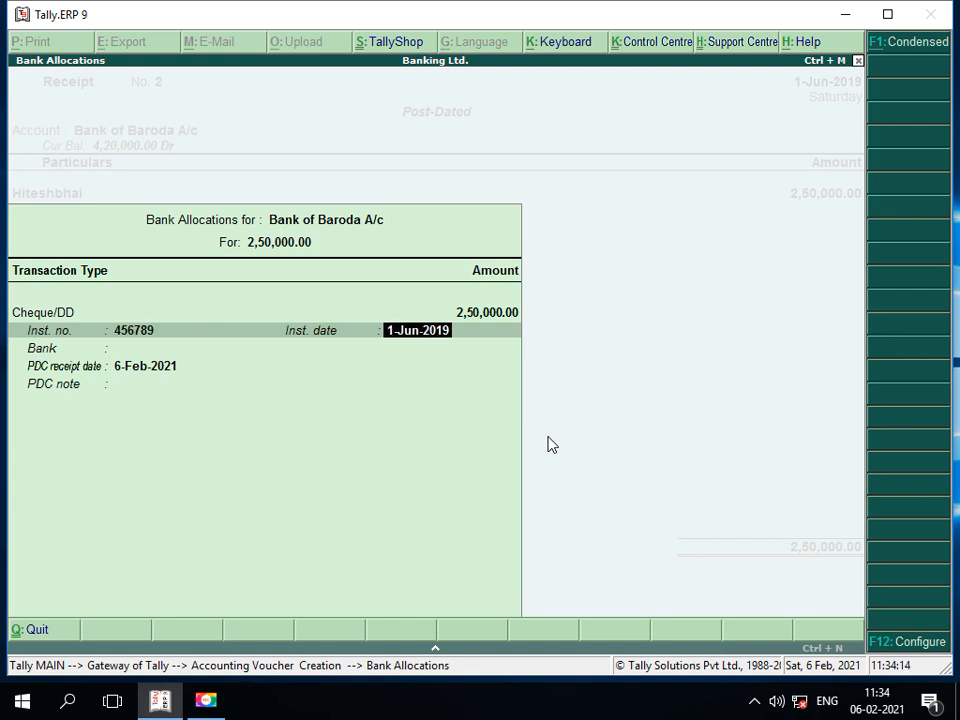
key(Return)
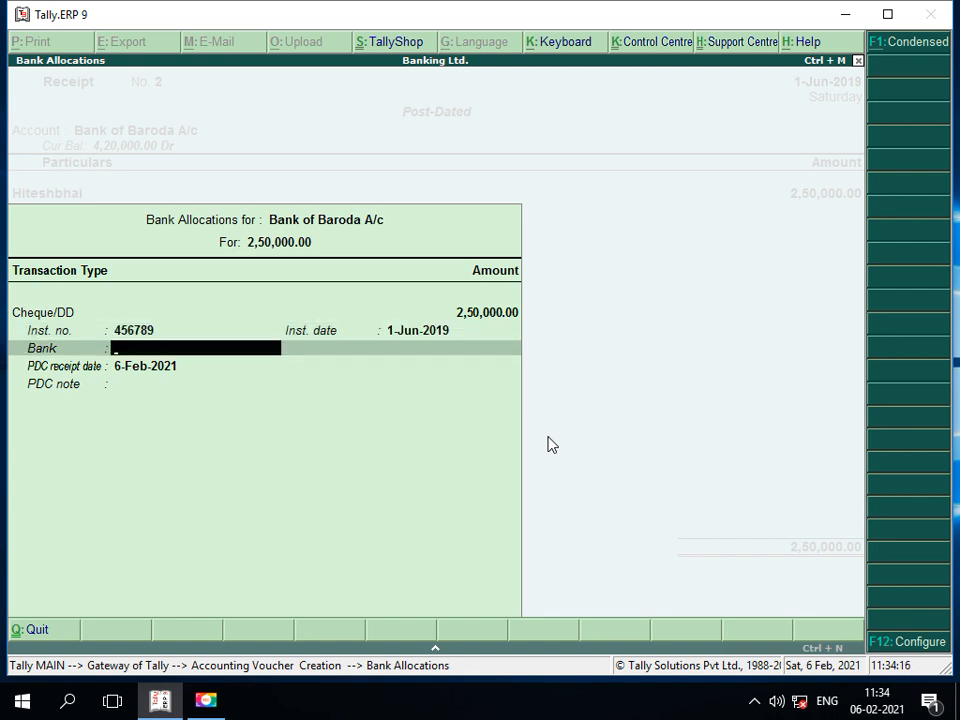
Specify SBI BANK as the bank name for the received cheque
text(S)
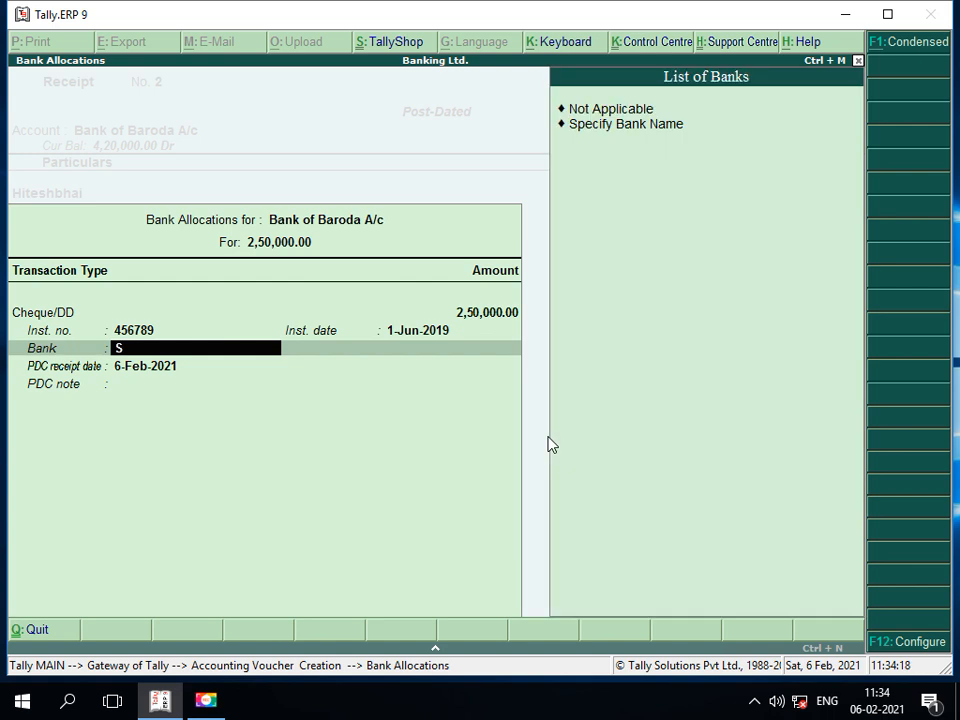
key(Return)
key(BackSpace)
key(Down)
key(Down)
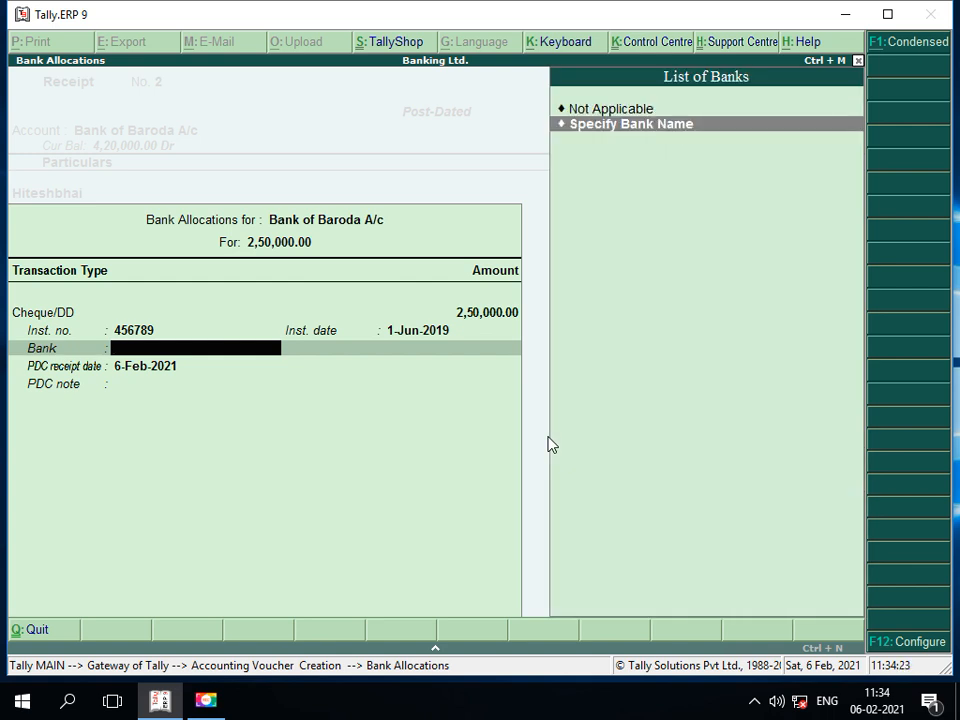
key(Return)
text(Sbi)
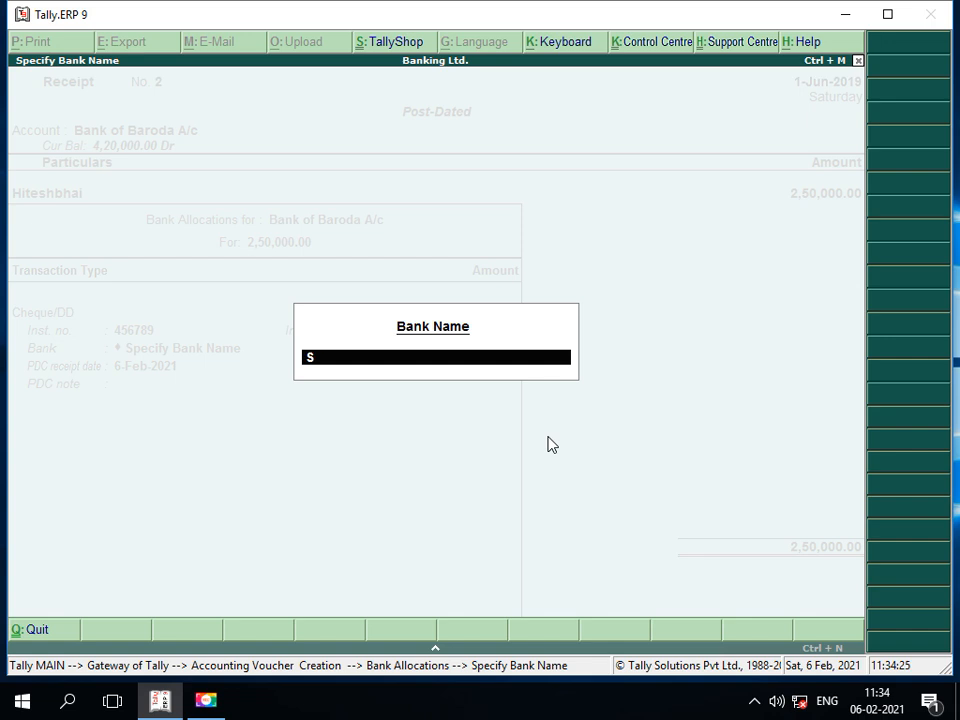
key(BackSpace)
key(BackSpace)
text(BI BANK)
key(Return)
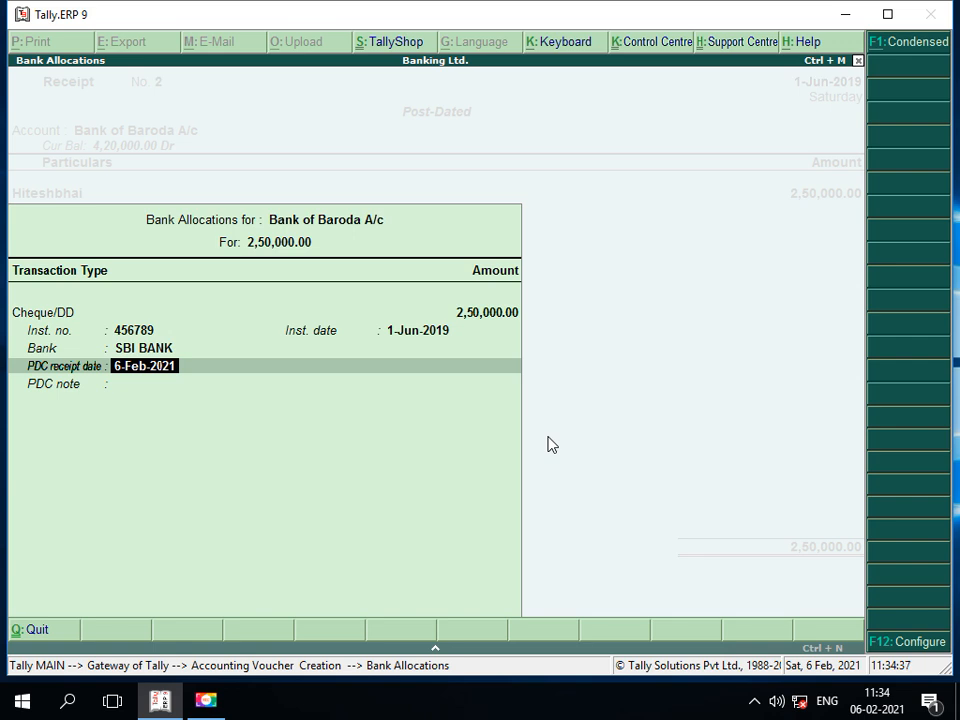
Set the PDC receipt date to 1-Apr-2019, leave the note and narration blank, and accept the post-dated receipt
text(1-4-19)
key(Return)
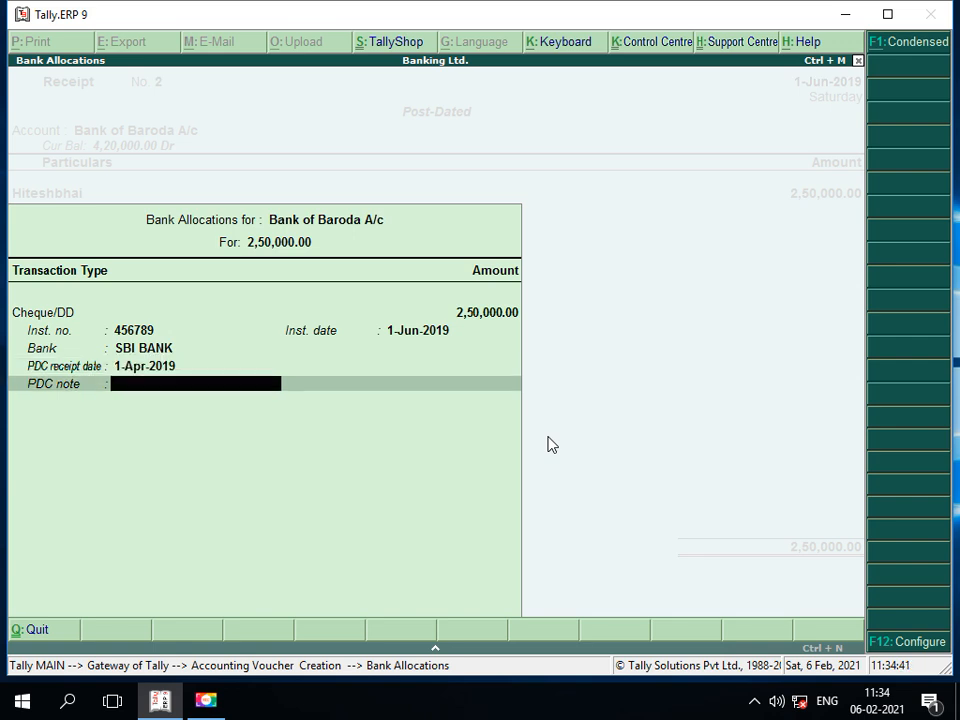
key(Return)
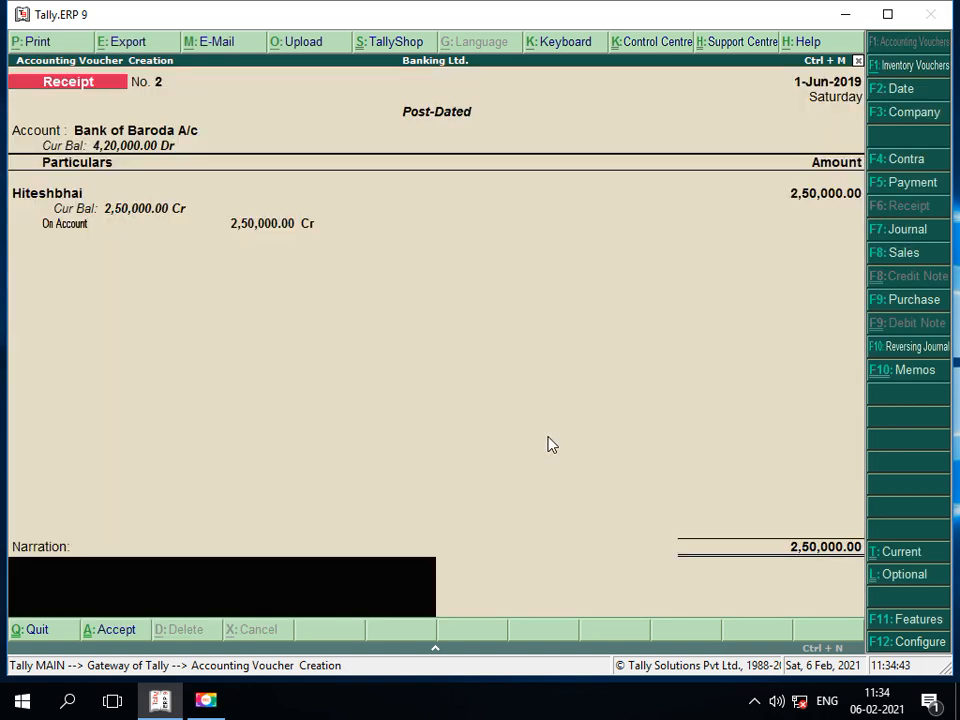
key(Return)
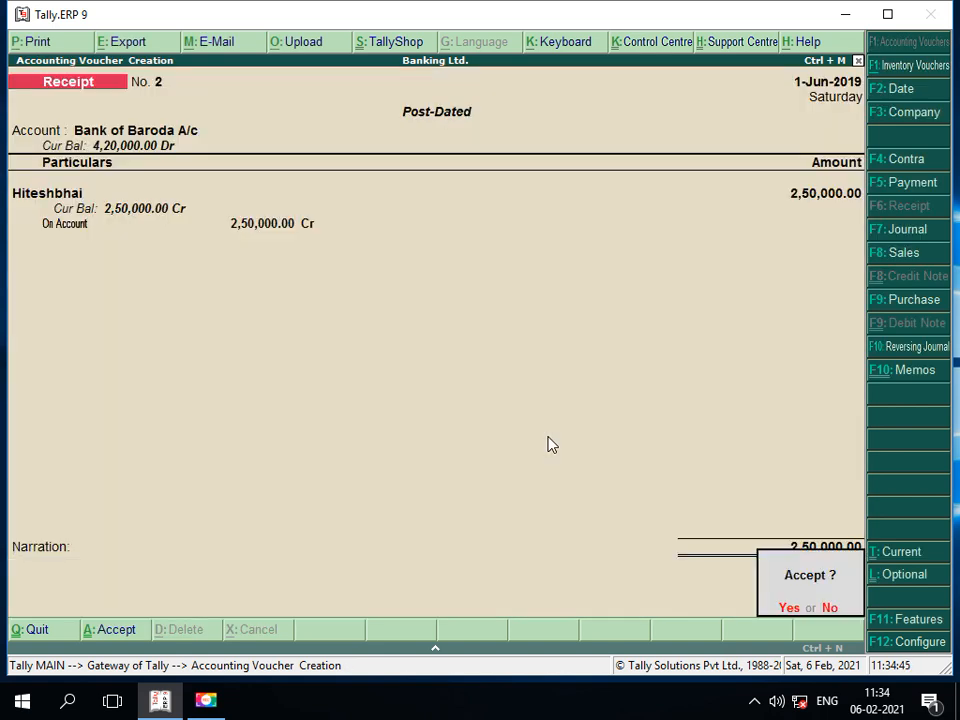
key(Return)
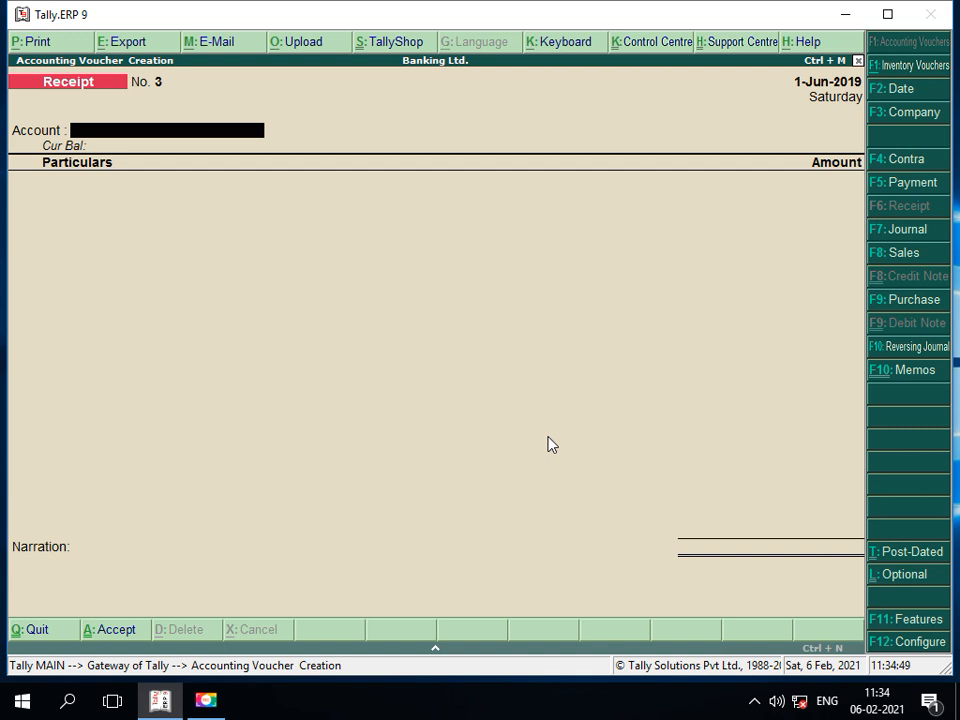
Leave voucher entry and set the current date back to 1-4-2019
key(Escape)
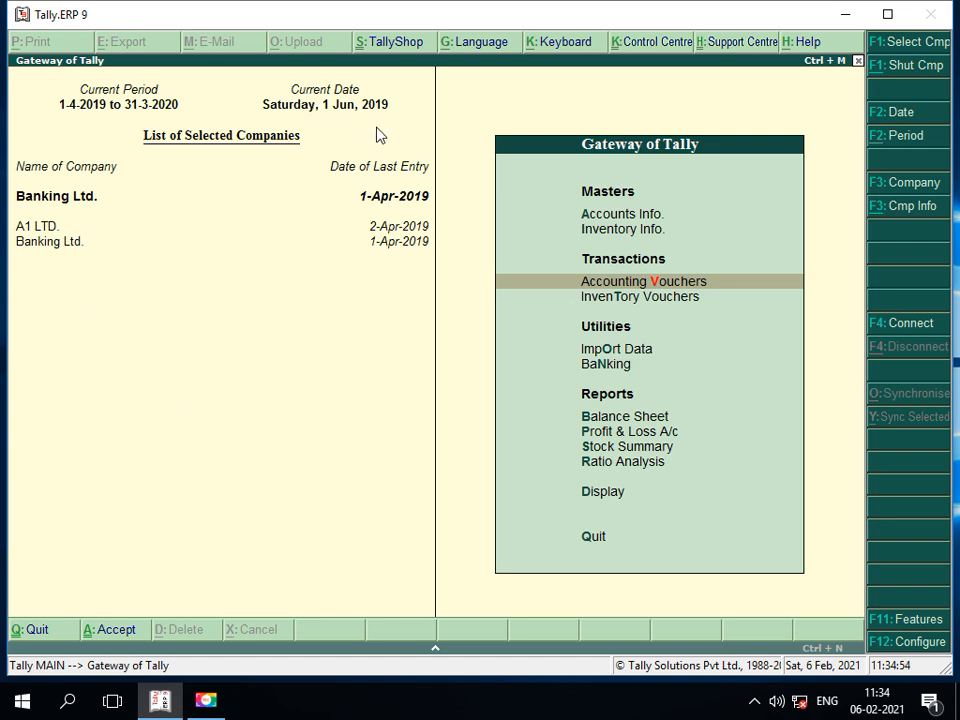
click(882, 112)
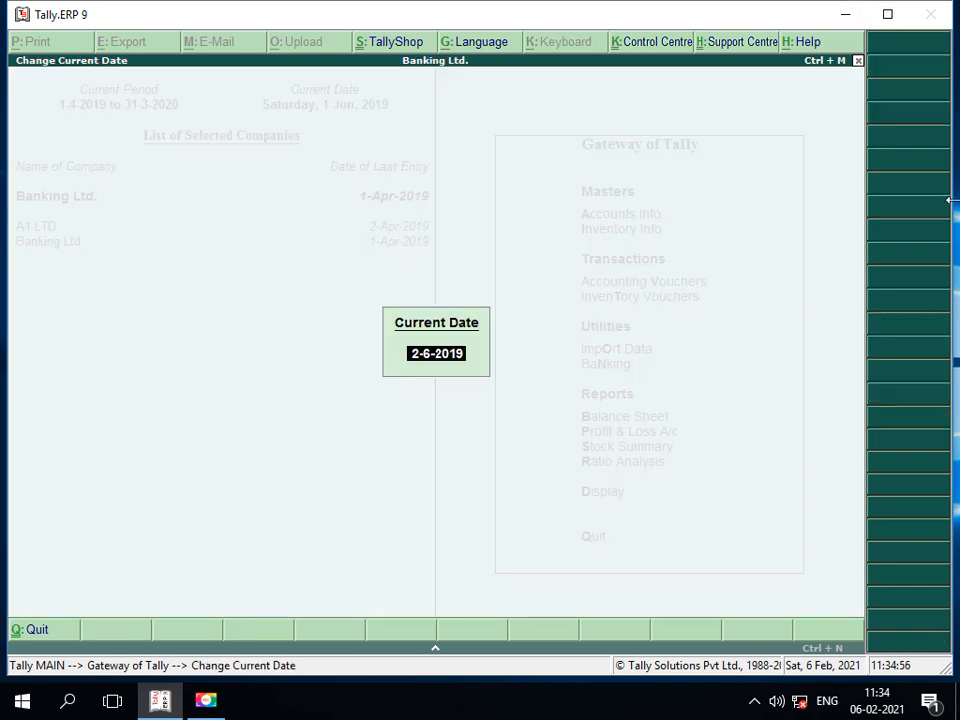
text(1-4)
key(Return)
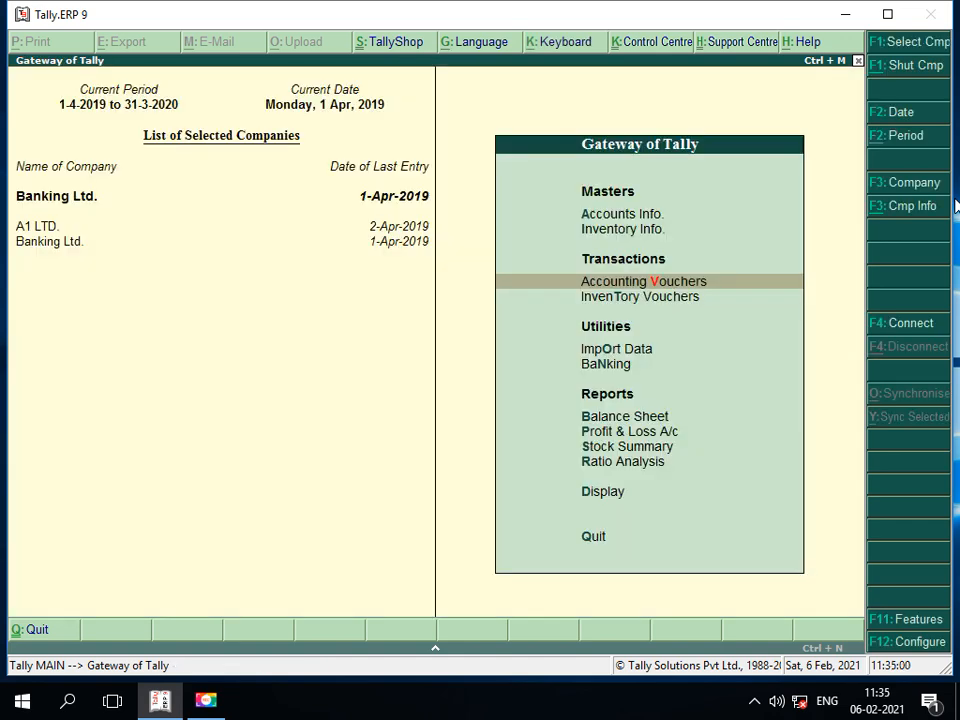
Display the list of post-dated vouchers from the Exception Reports to review the recorded payment and receipt
key(d)
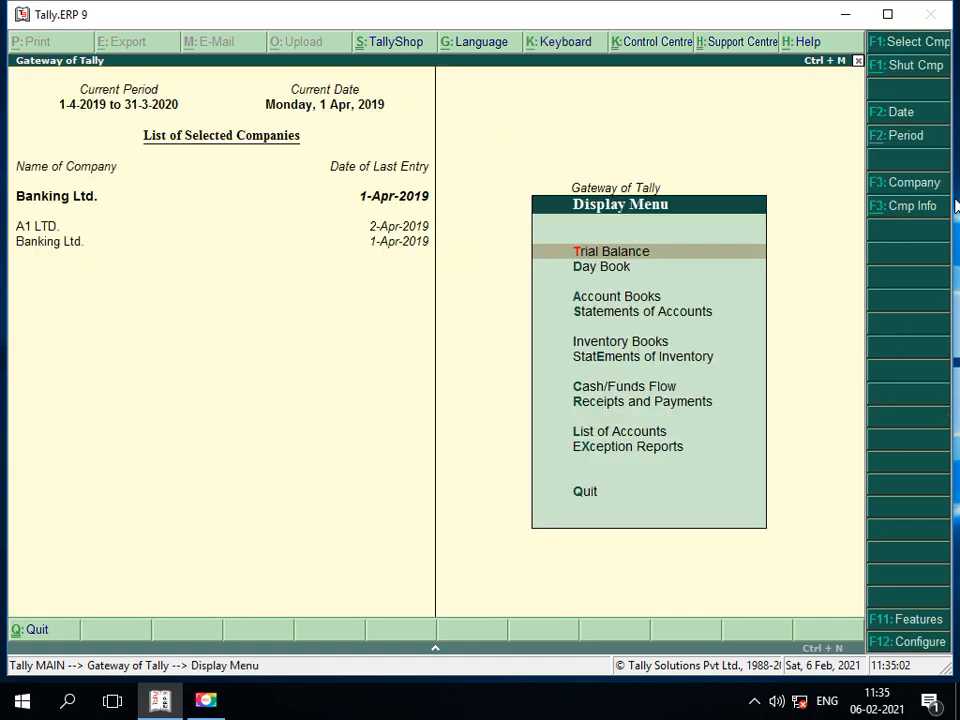
key(x)
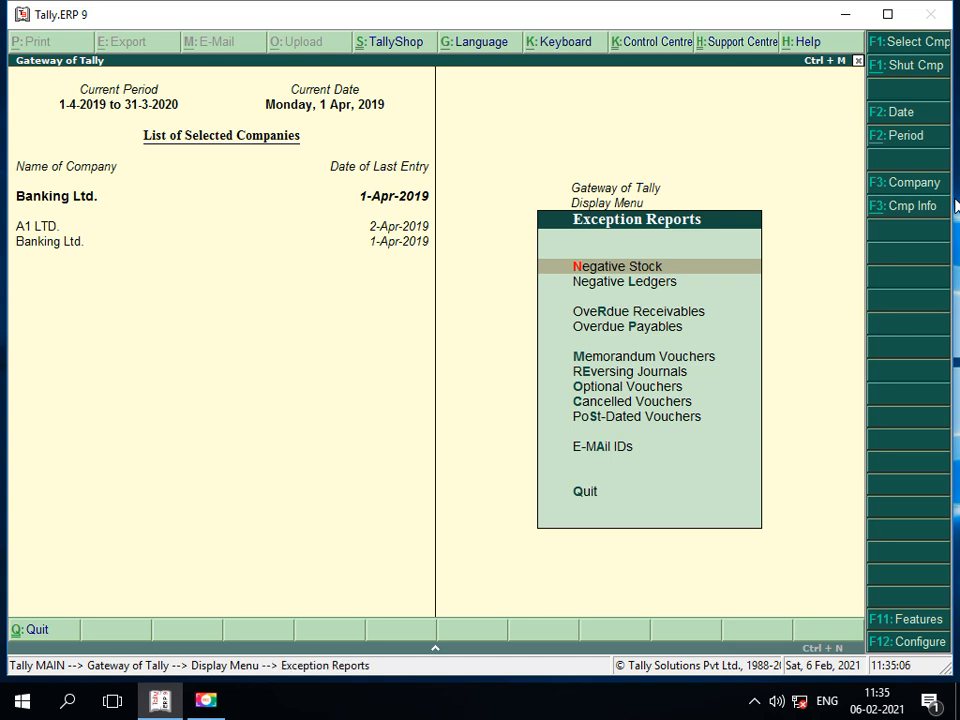
key(s)
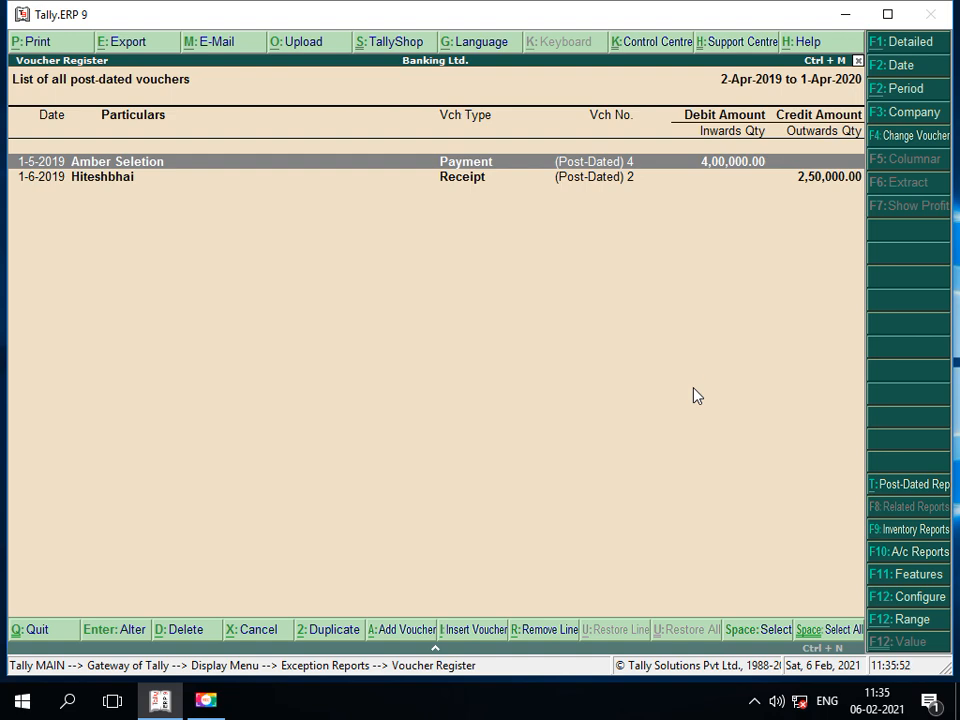
Leave the post-dated list and display the ledger vouchers of Bank of Baroda A/c from the Account Books
key(Escape)
key(Escape)
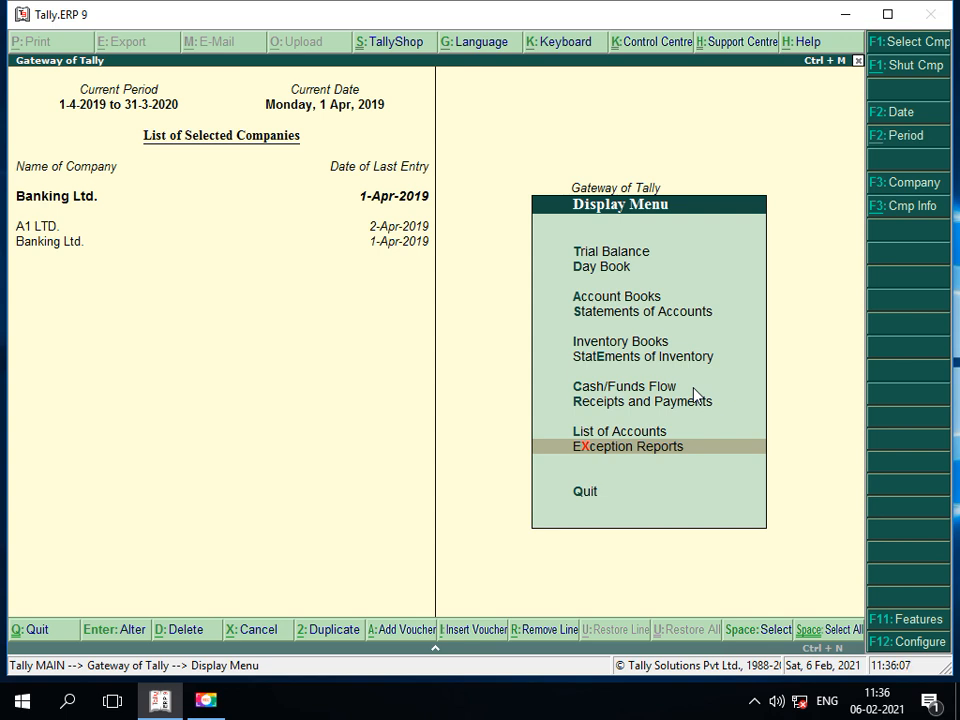
key(Up)
key(Up)
key(Up)
key(Up)
key(Up)
key(Up)
key(Up)
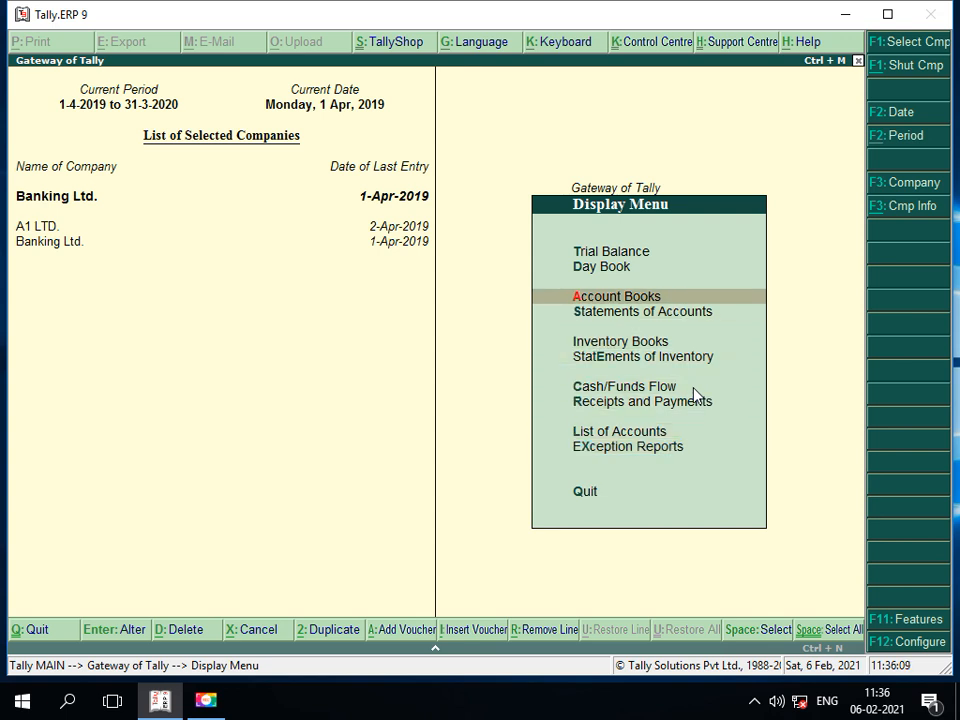
key(Return)
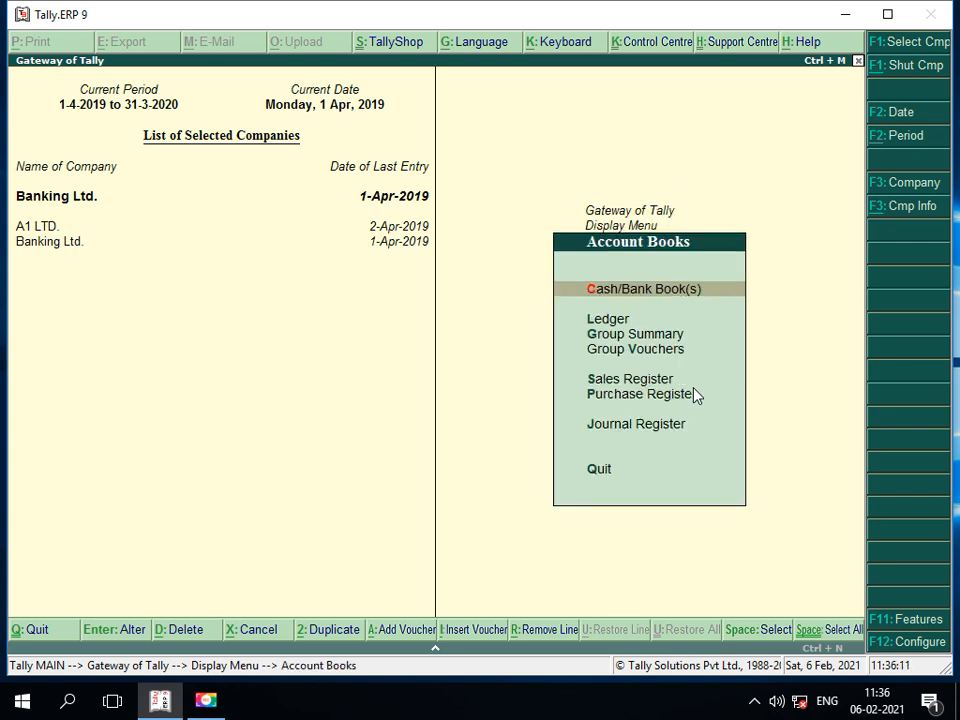
key(Down)
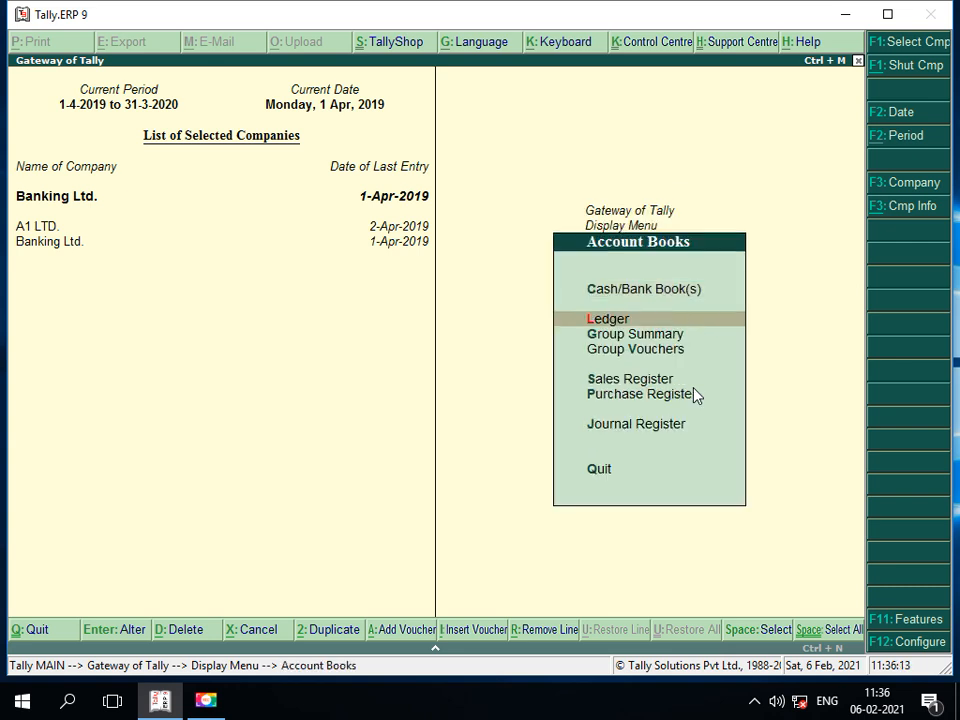
key(Return)
key(Down)
key(Down)
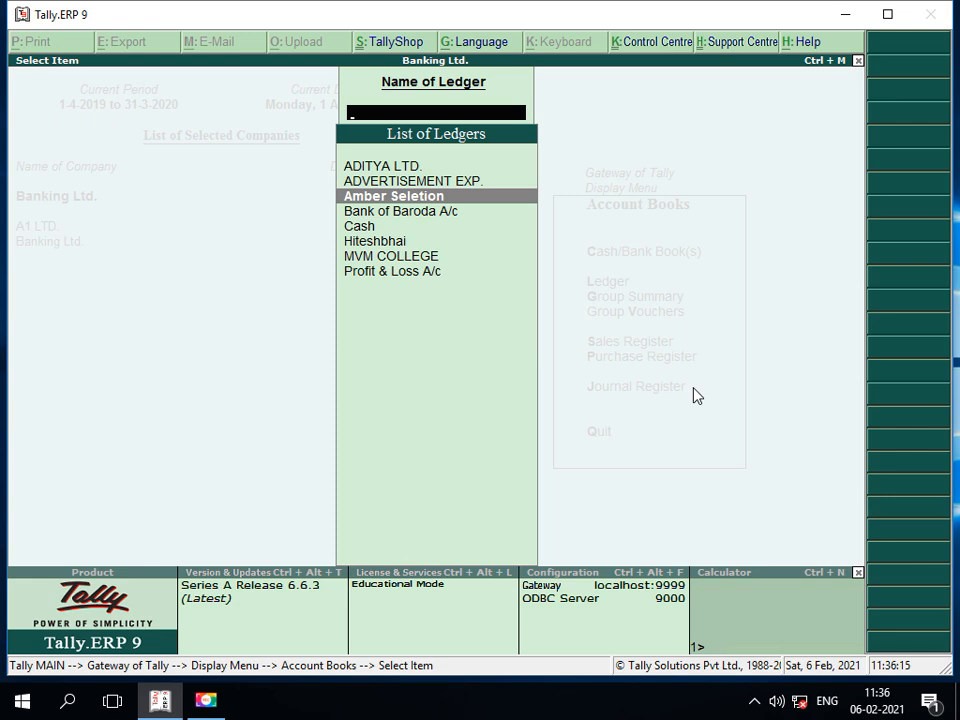
key(Down)
key(Return)
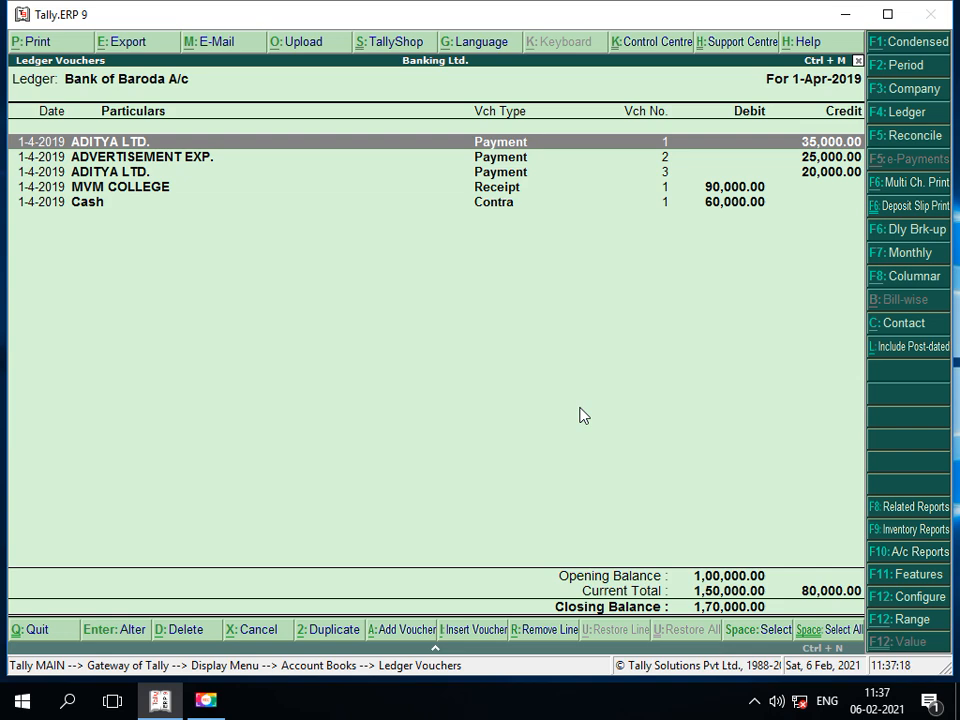
Set the period of the Bank of Baroda A/c ledger vouchers from 1-4-2019 to 2-6-2019 to include the post-dated vouchers
click(913, 72)
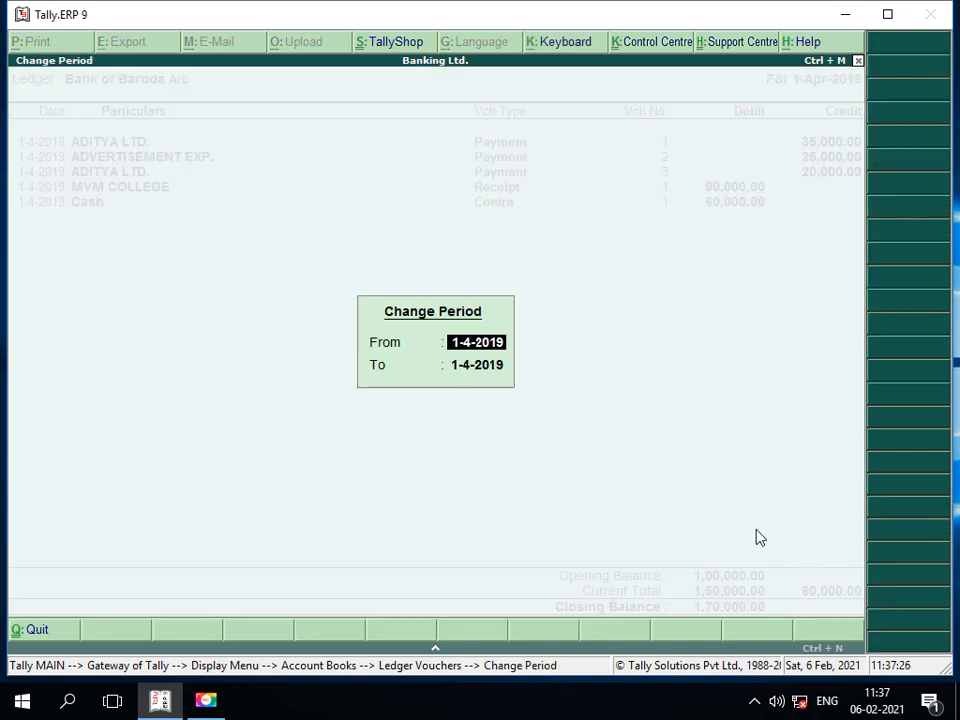
key(Return)
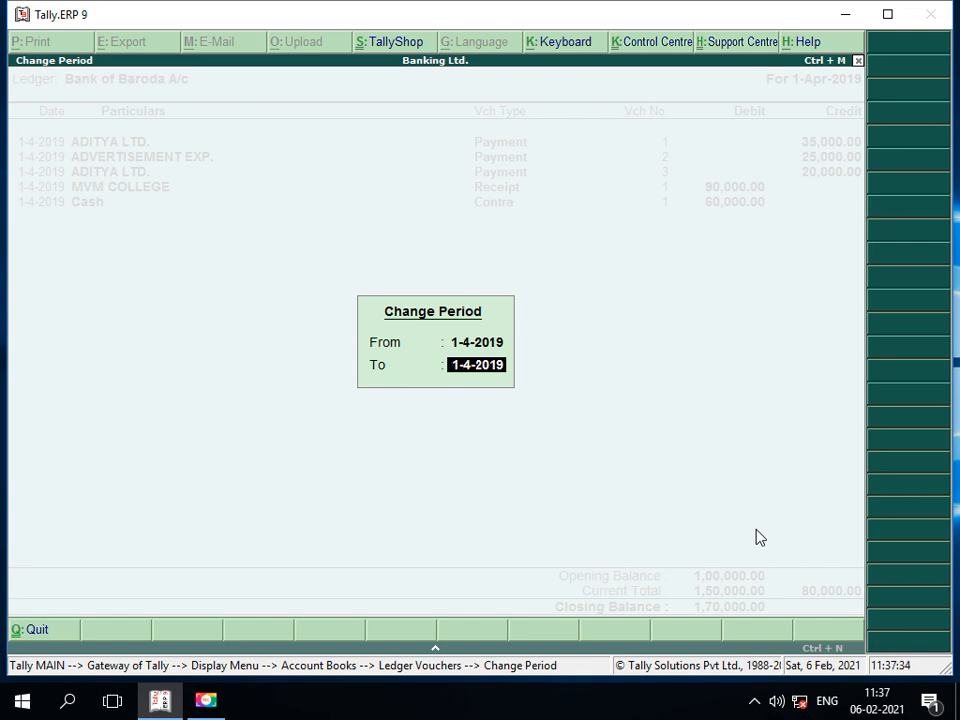
text(2-6)
key(Return)
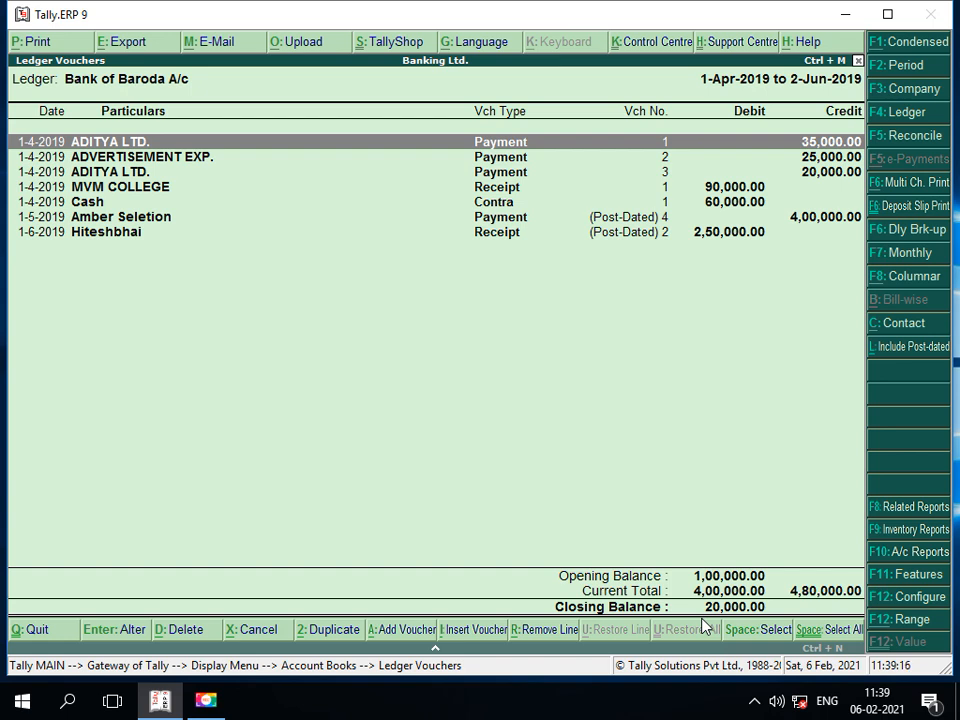
Leave the ledger report, return to the Gateway of Tally and minimize the program to show the desktop
key(Escape)
key(Escape)
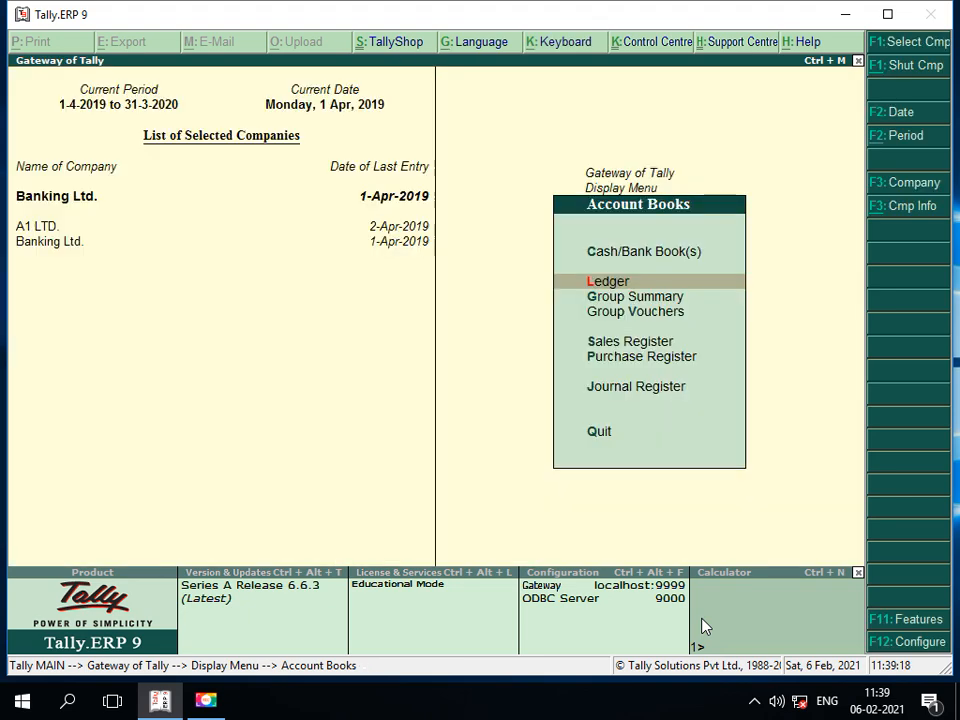
key(Escape)
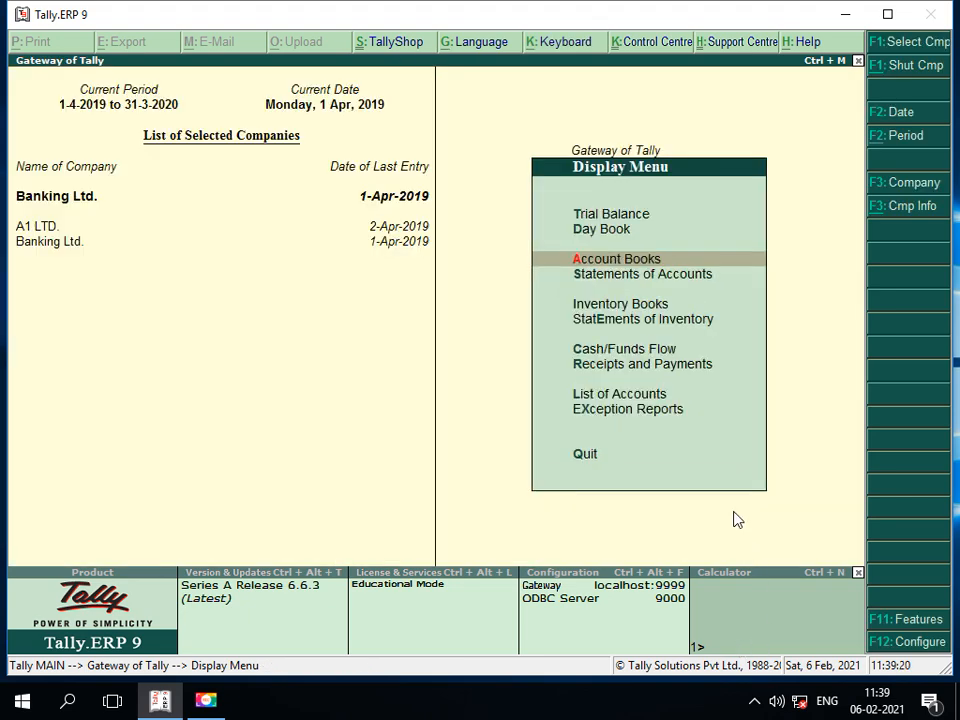
key(Escape)
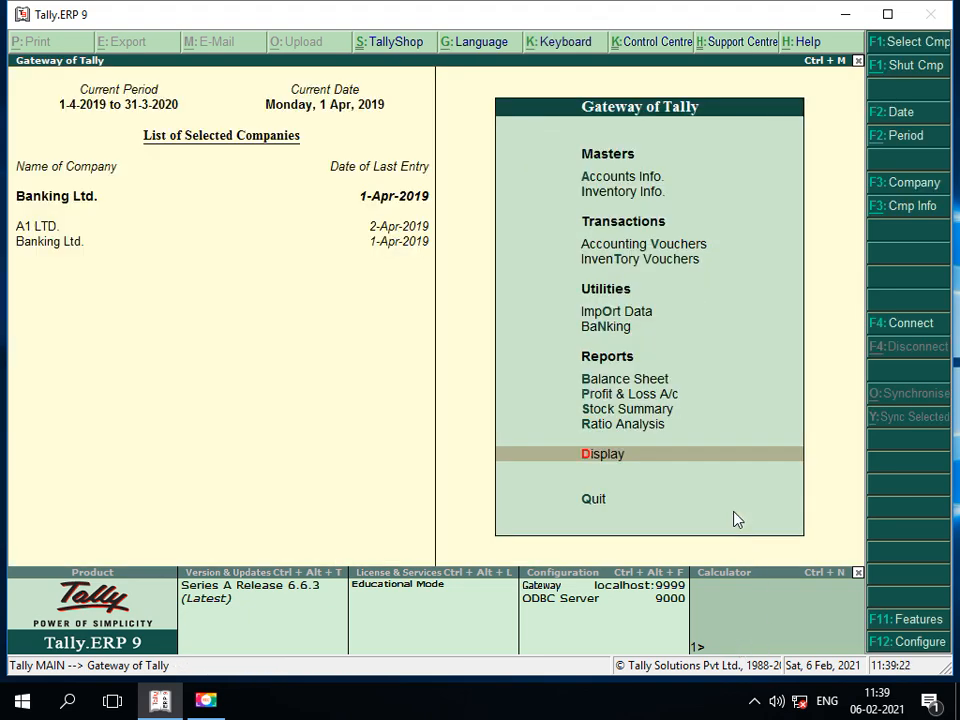
click(834, 21)
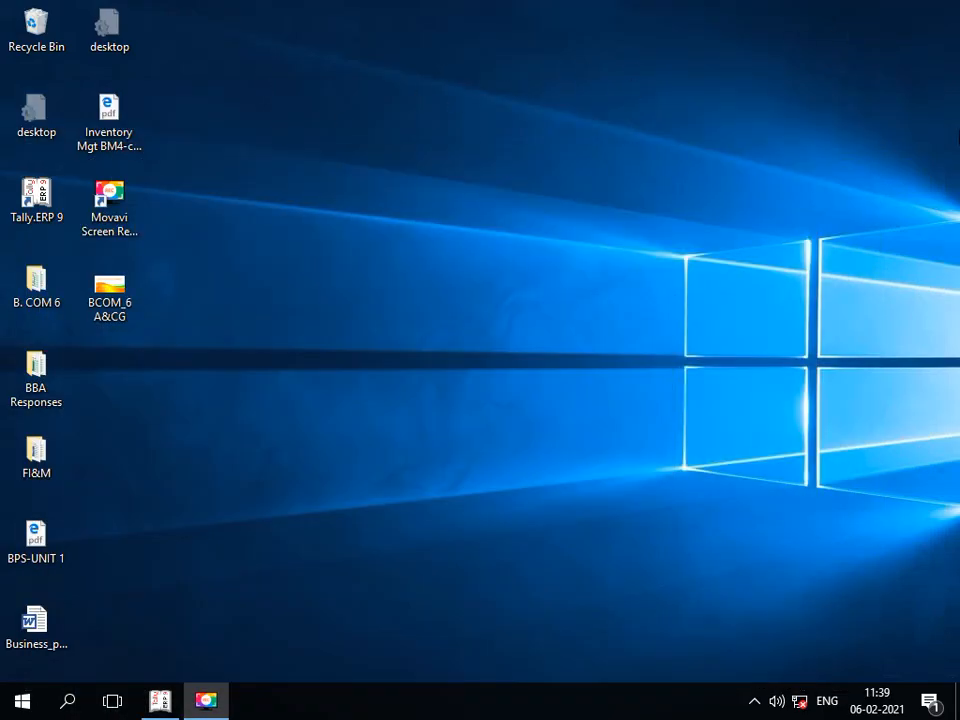
Open File Explorer from the desktop and go to the "to be copied to laptop" folder on the G: drive
double_click(14, 22)
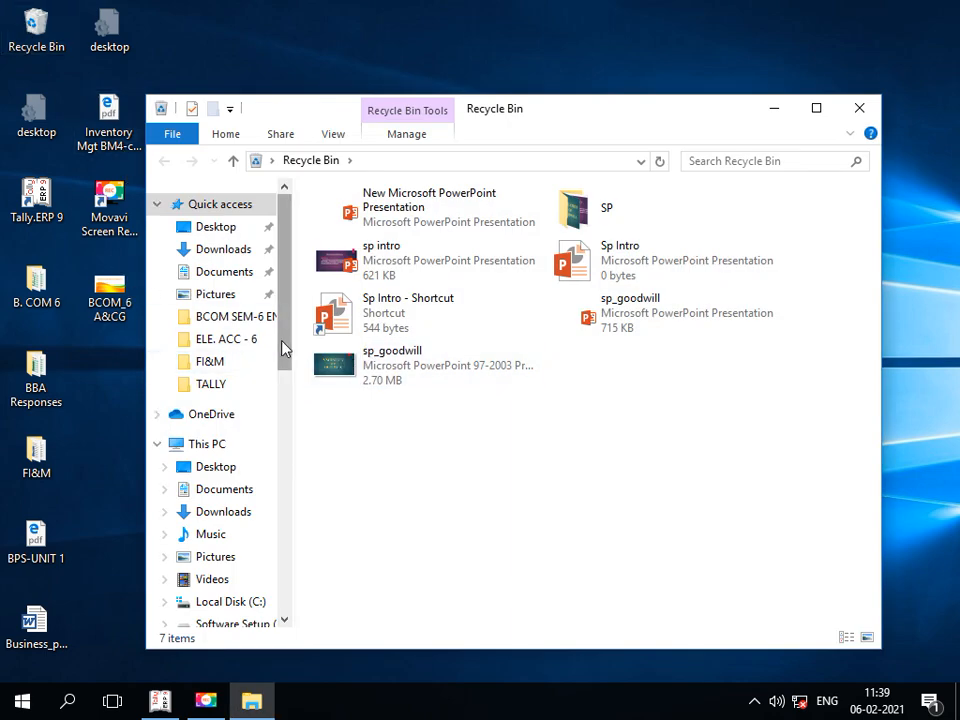
drag(283, 347, 289, 440)
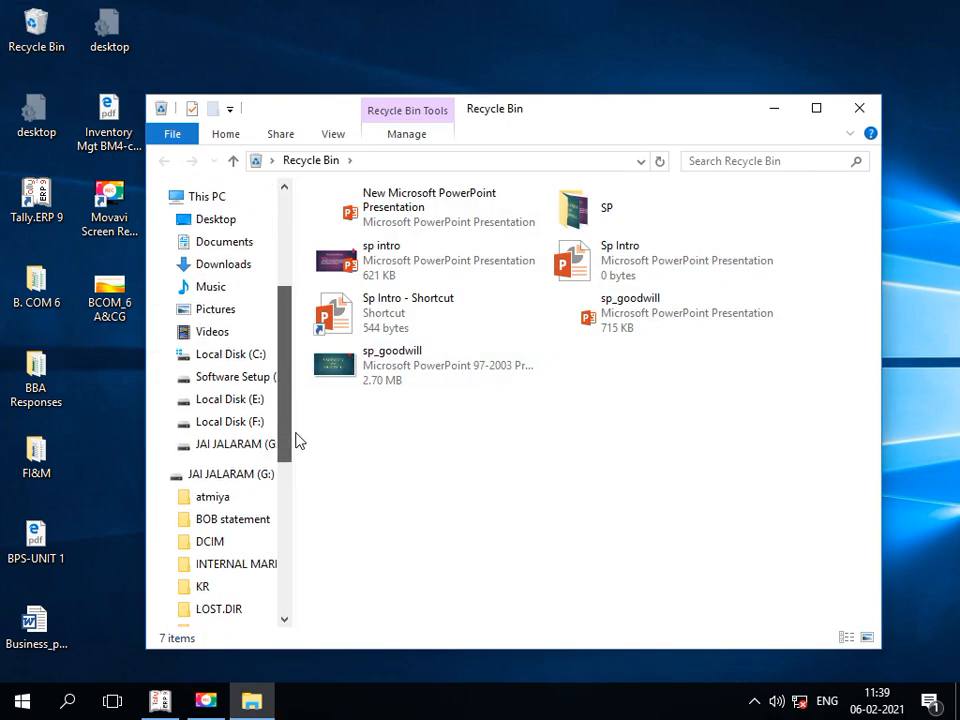
click(234, 445)
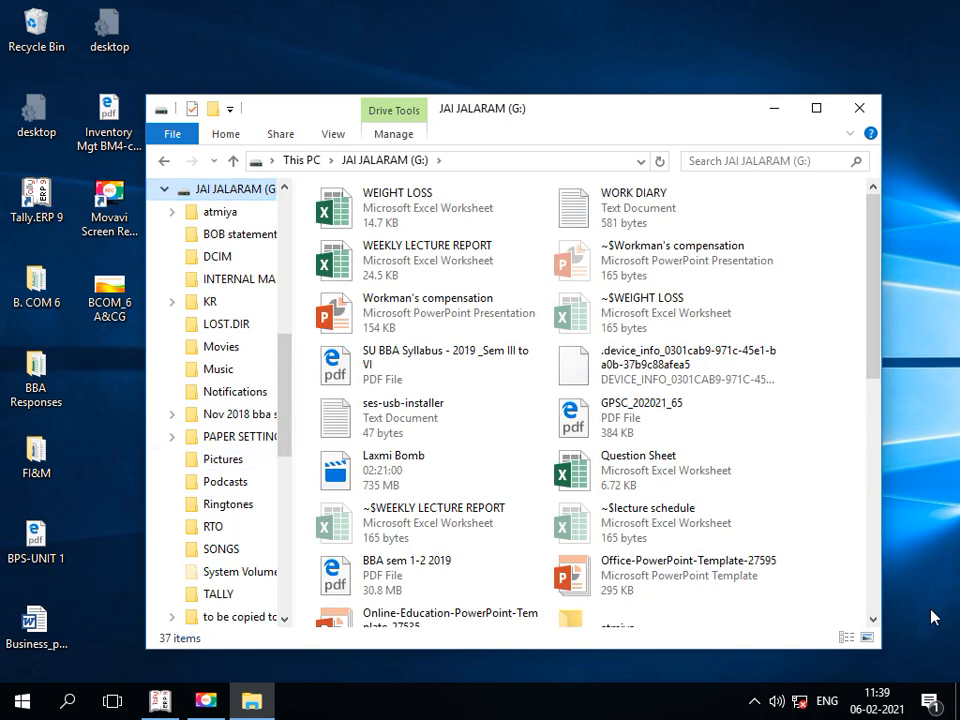
drag(875, 232, 864, 488)
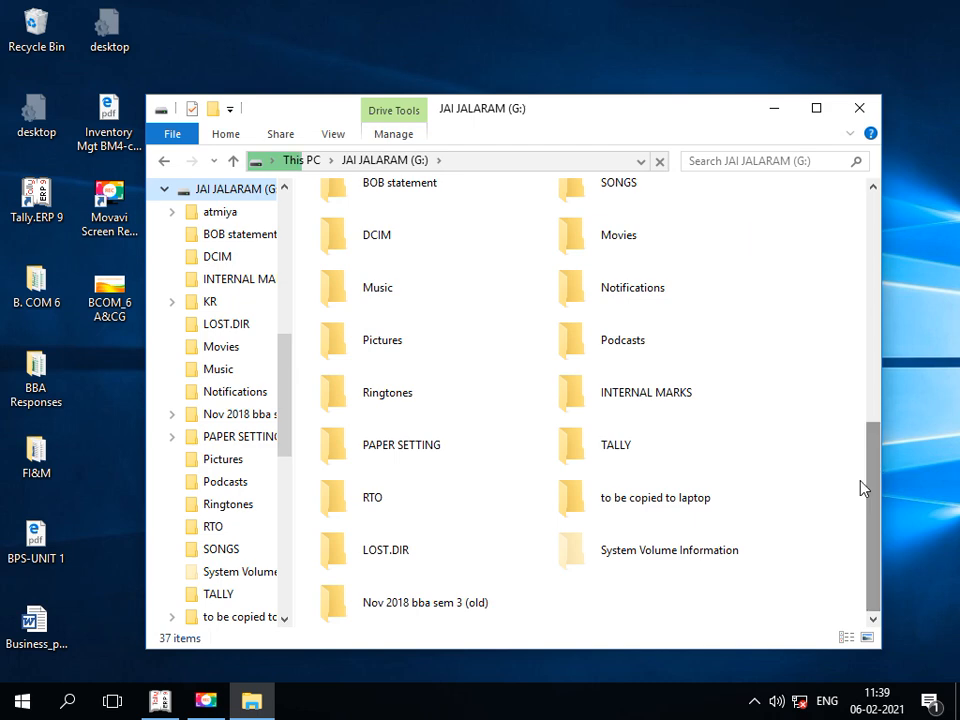
double_click(583, 497)
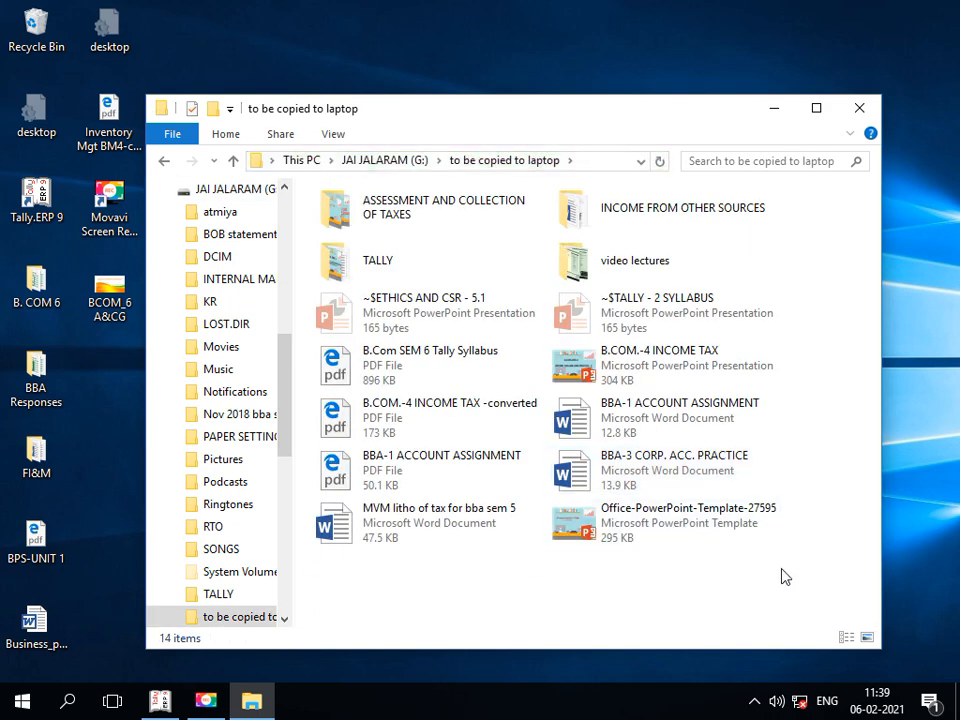
Open the TALLY PRACTICE EXAMPLES document from the TALLY folder in Word and dismiss the Office activation notice
double_click(398, 257)
click(398, 343)
double_click(398, 340)
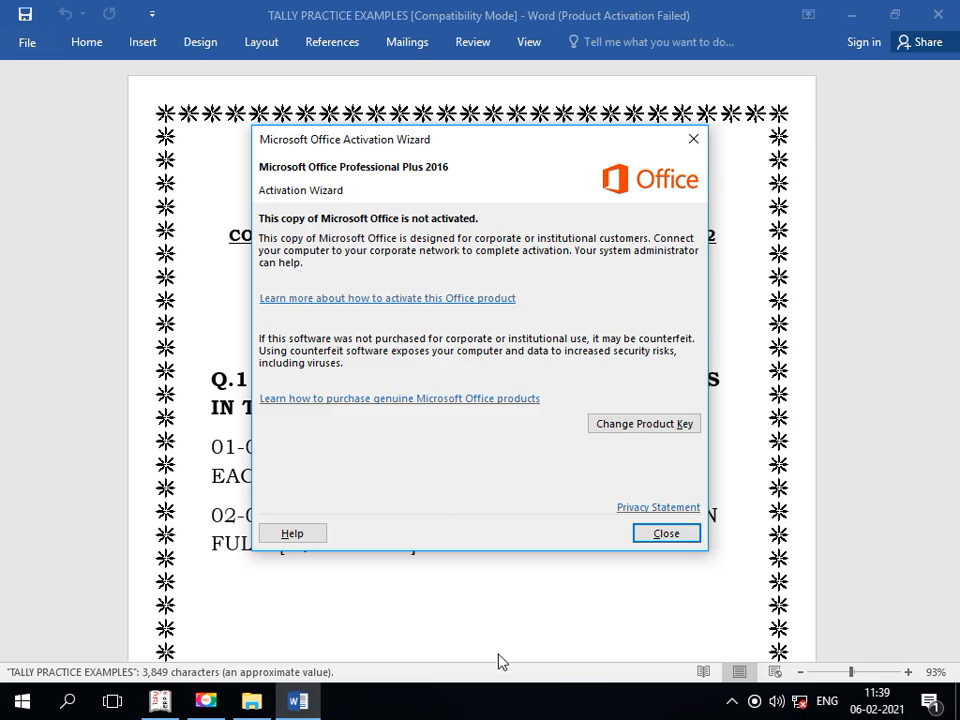
click(652, 537)
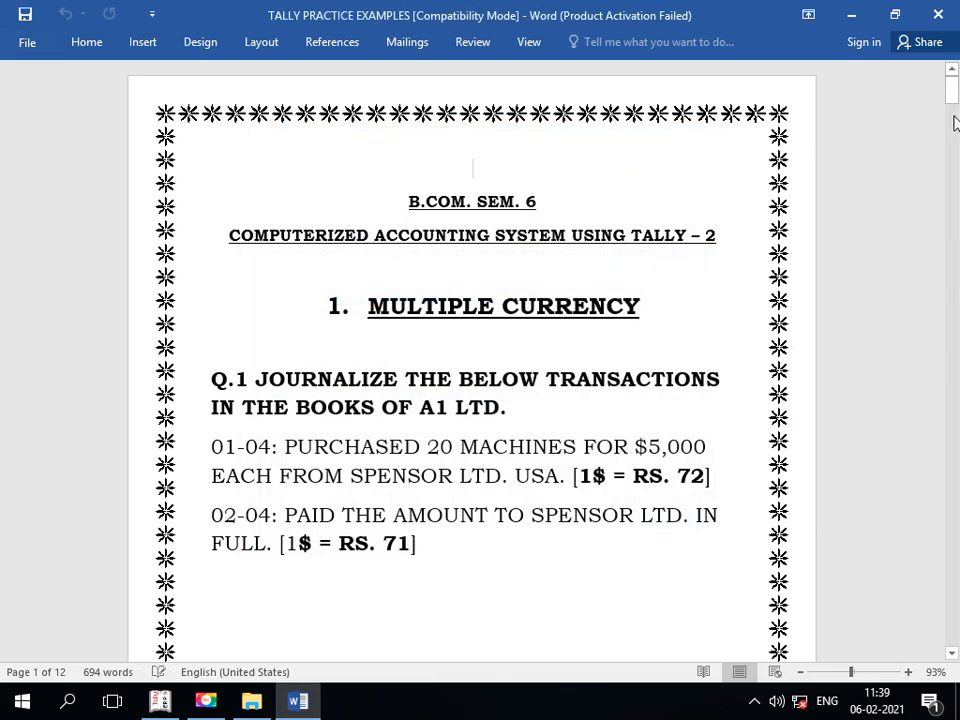
Review the cash book and pass book/bank statement of Q.10 in section 6, Banking, and go back to the cash book
click(957, 177)
drag(957, 177, 955, 590)
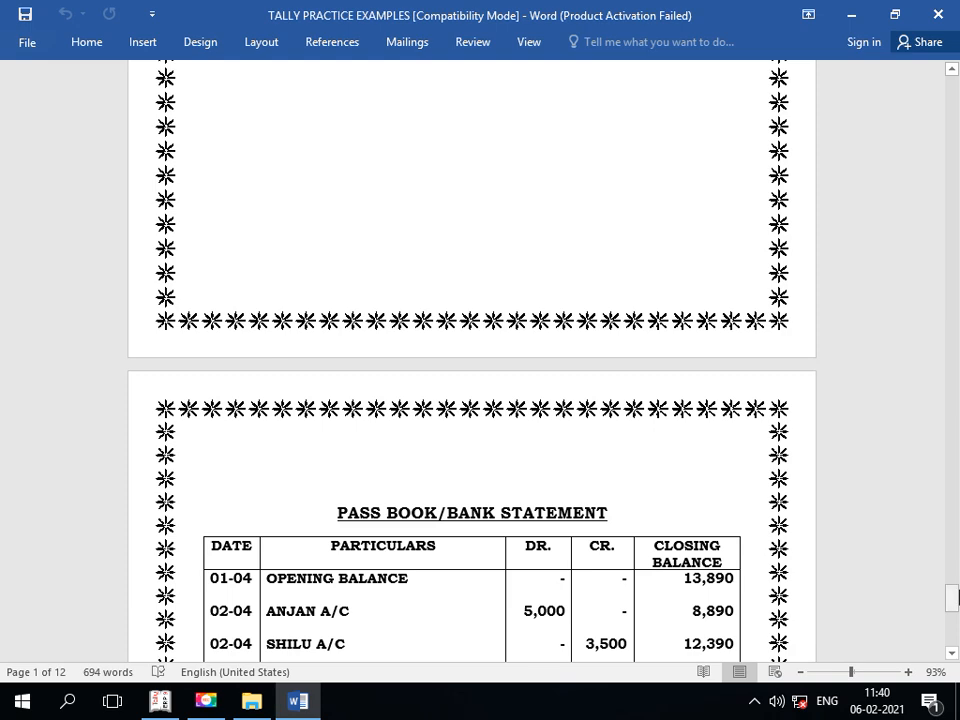
drag(955, 598, 953, 565)
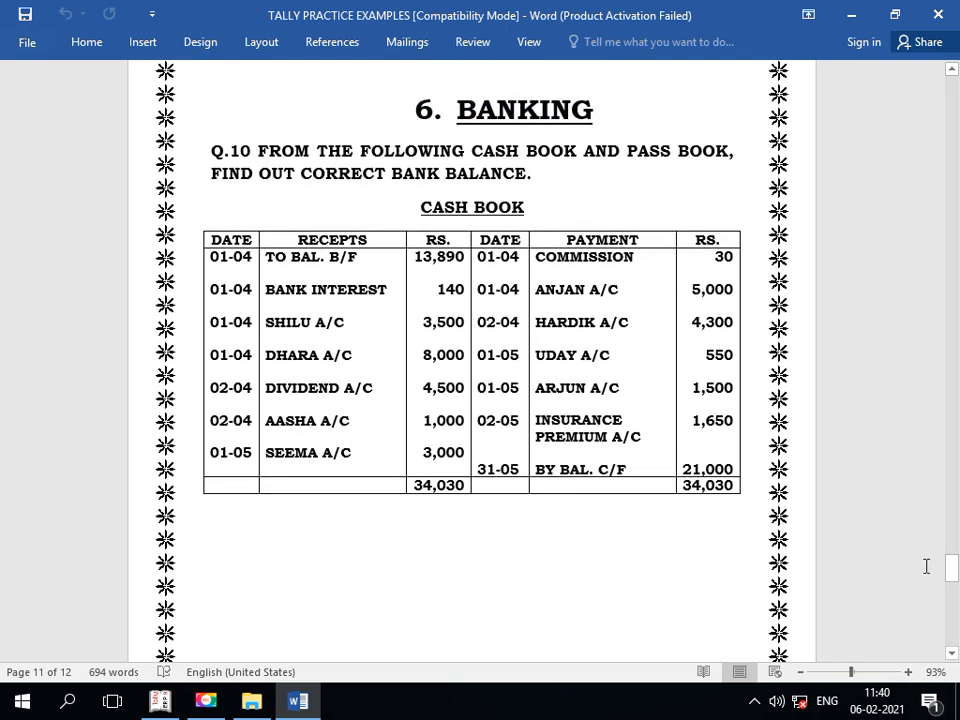
drag(952, 568, 952, 568)
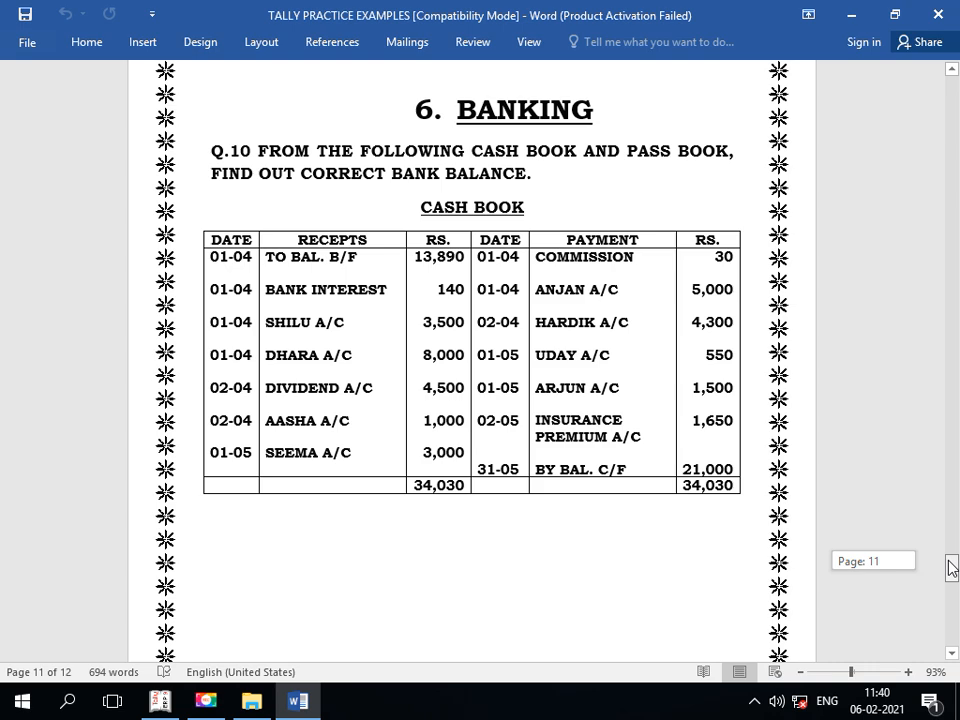
drag(952, 568, 953, 615)
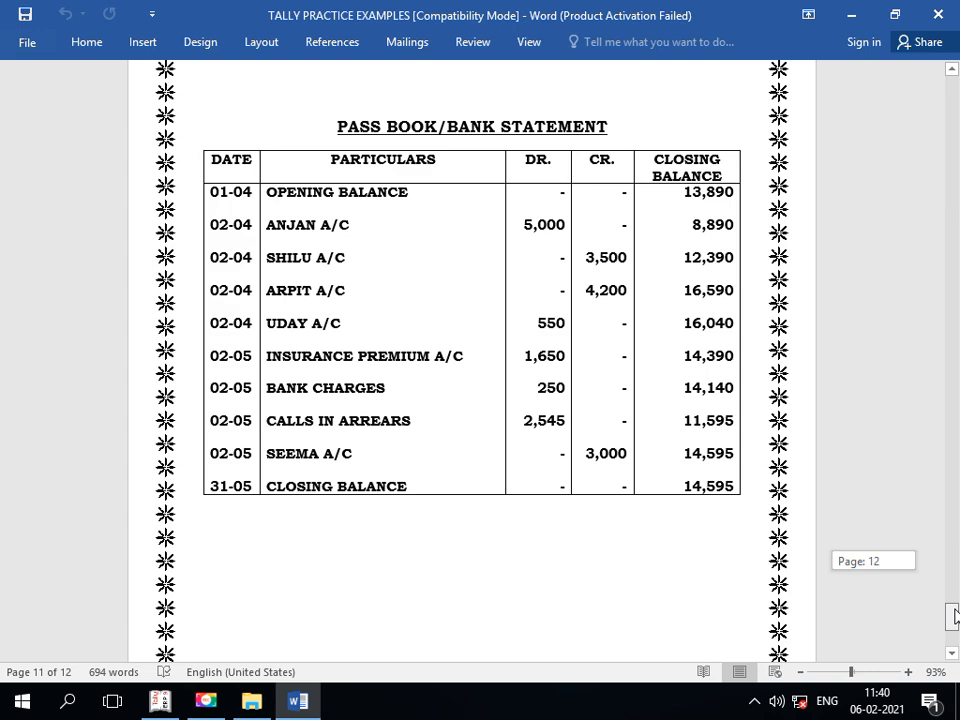
drag(953, 617, 953, 566)
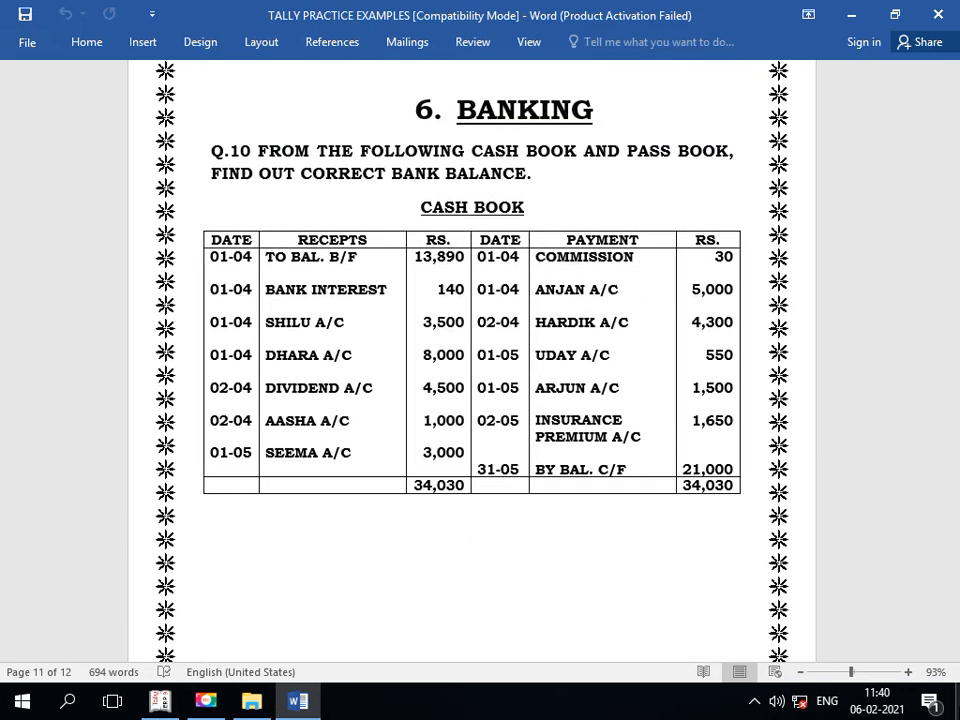